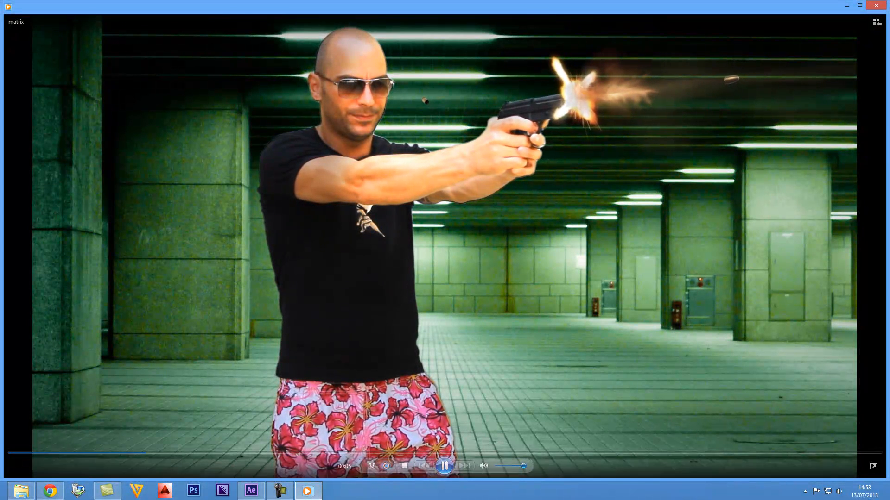
Lower the volume of the matrix video while it plays, and close the player.
key(F8)
key(F8)
key(F8)
key(F8)
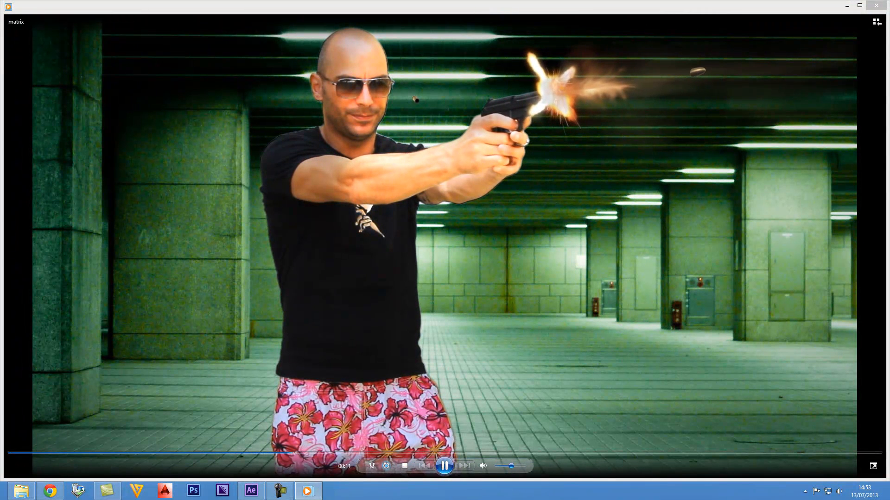
key(F8)
key(F8)
key(F8)
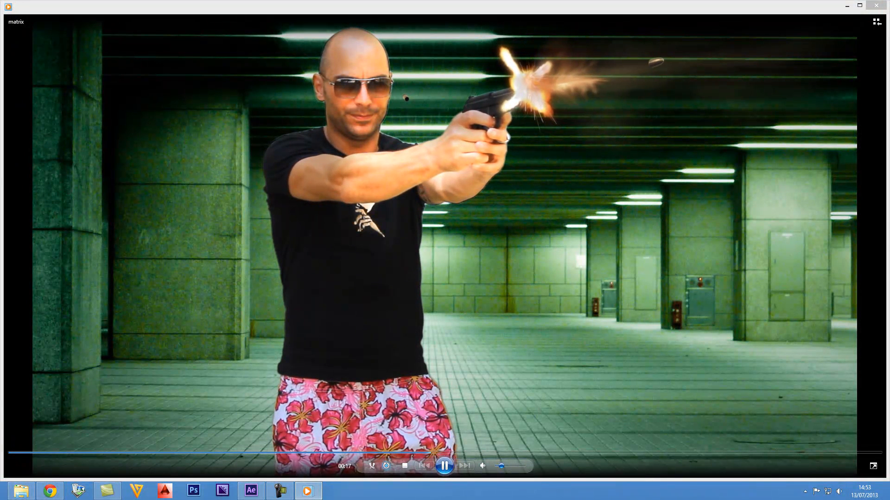
key(ctrl+p)
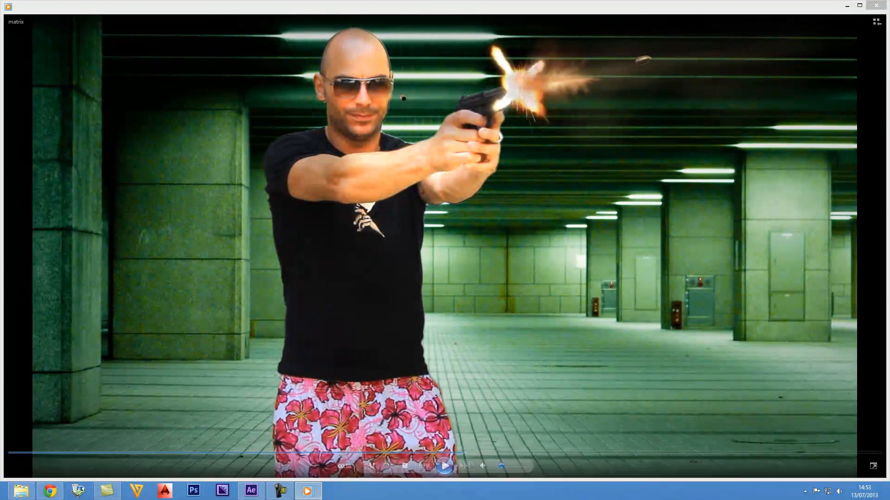
click(876, 6)
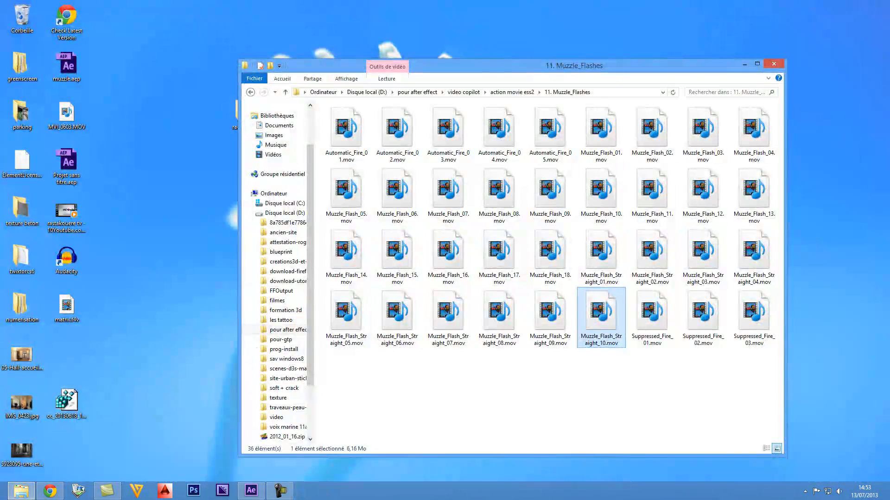
Switch to After Effects and import the MVI_0603.MOV footage from the desktop.
click(251, 490)
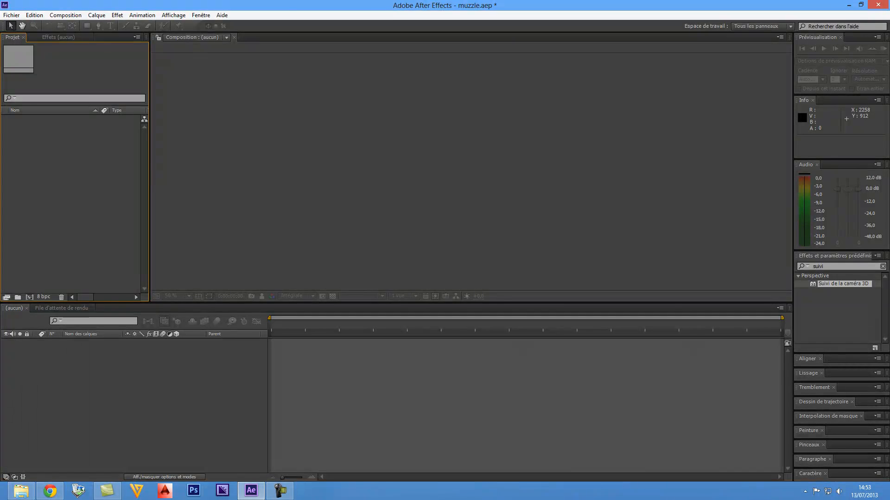
key(ctrl+i)
click(156, 146)
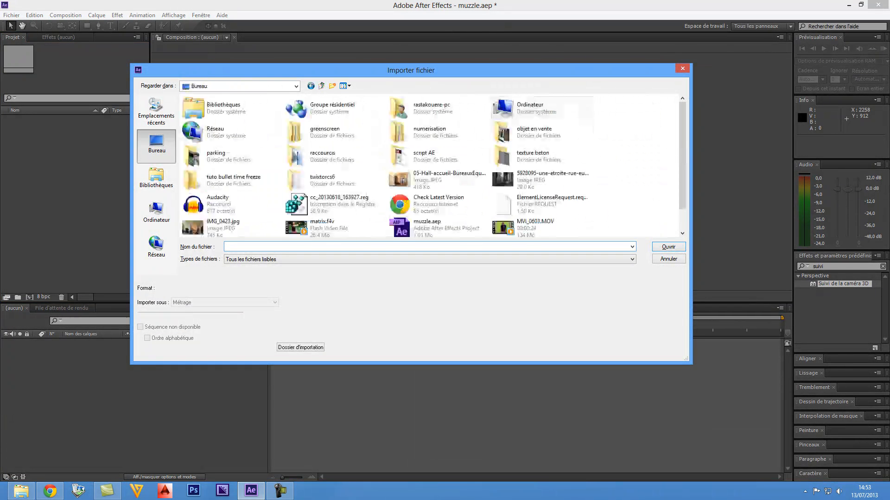
scroll(541, 205, down, 1)
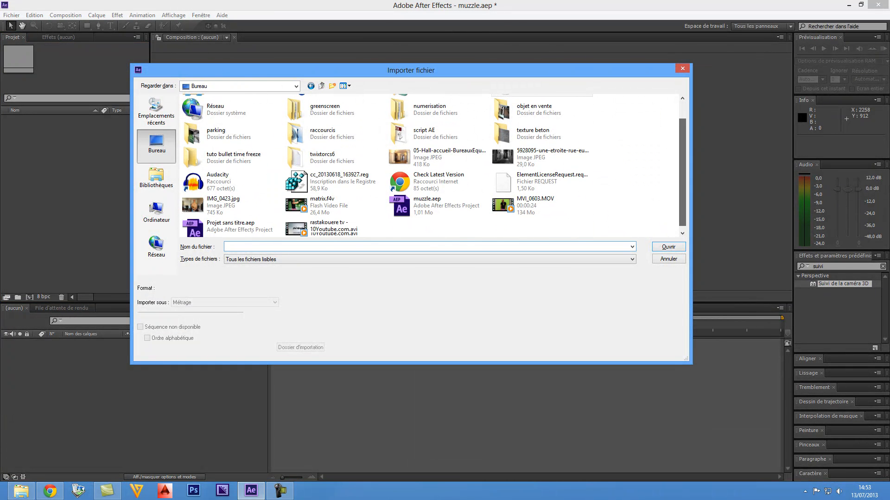
double_click(541, 205)
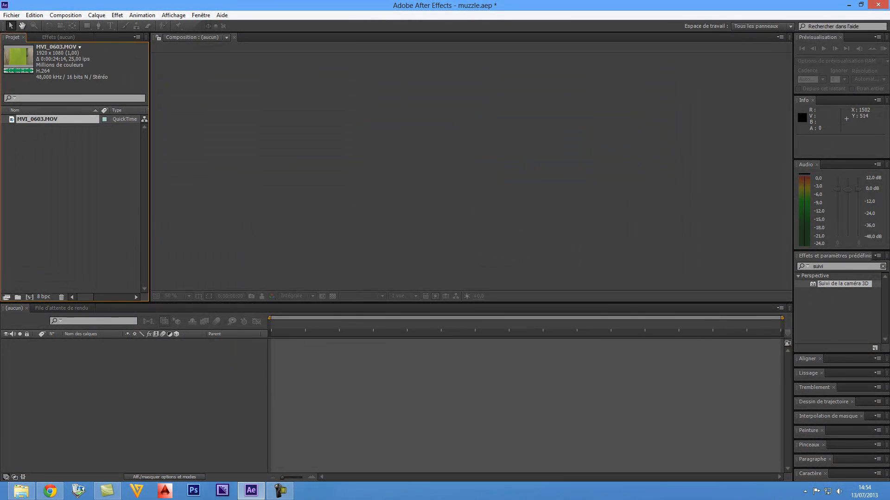
Create a composition from the imported MVI_0603.MOV footage and show the whole frame at 25 %.
drag(37, 119, 47, 367)
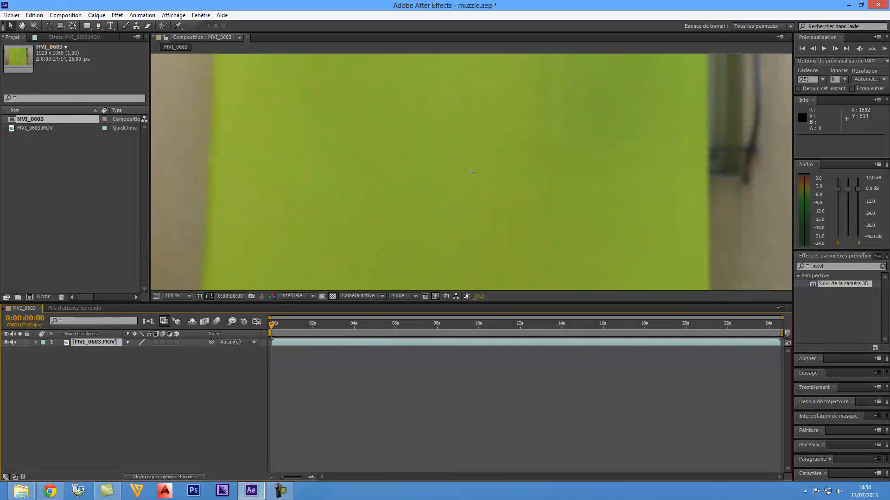
scroll(478, 197, down, 1)
scroll(477, 205, down, 1)
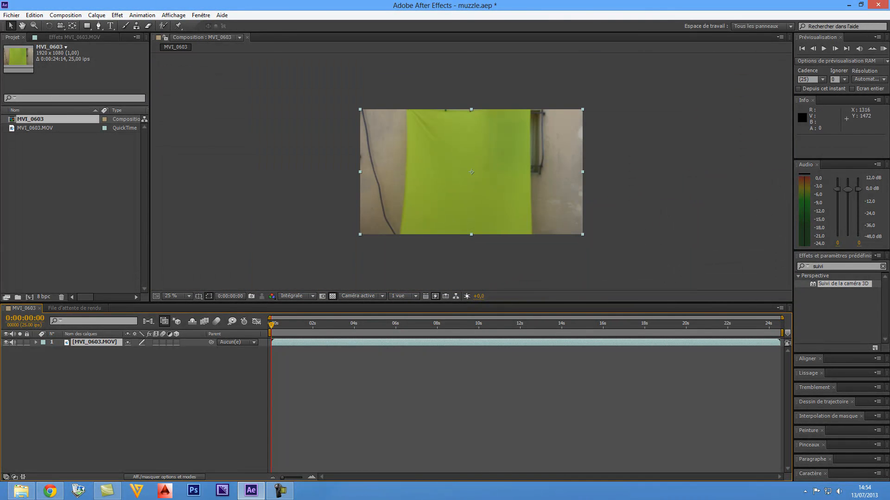
scroll(463, 182, up, 1)
scroll(464, 183, down, 1)
Set the work area from 0:00:12:23 to 0:00:16:19 and trim the composition to it.
click(500, 324)
drag(500, 324, 539, 324)
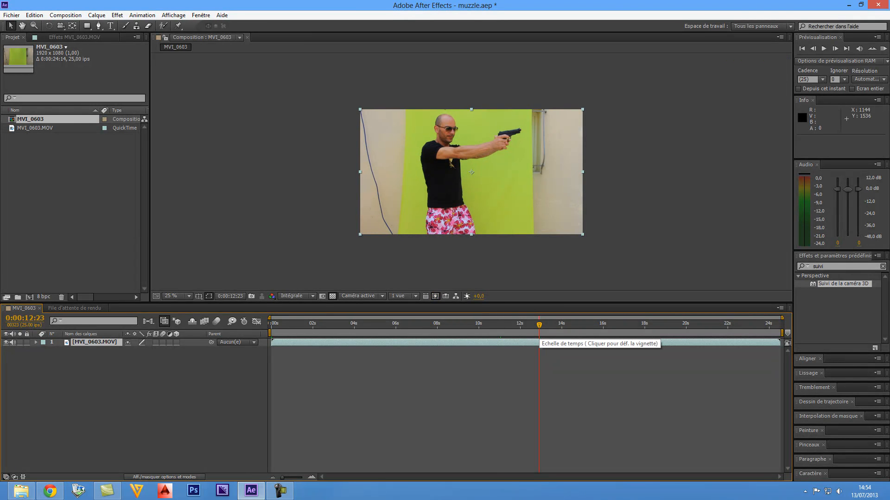
key(b)
key(space)
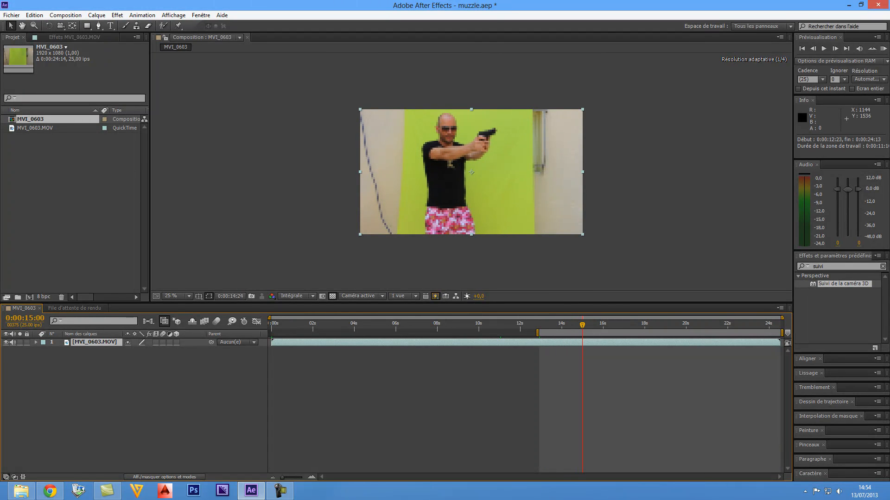
key(space)
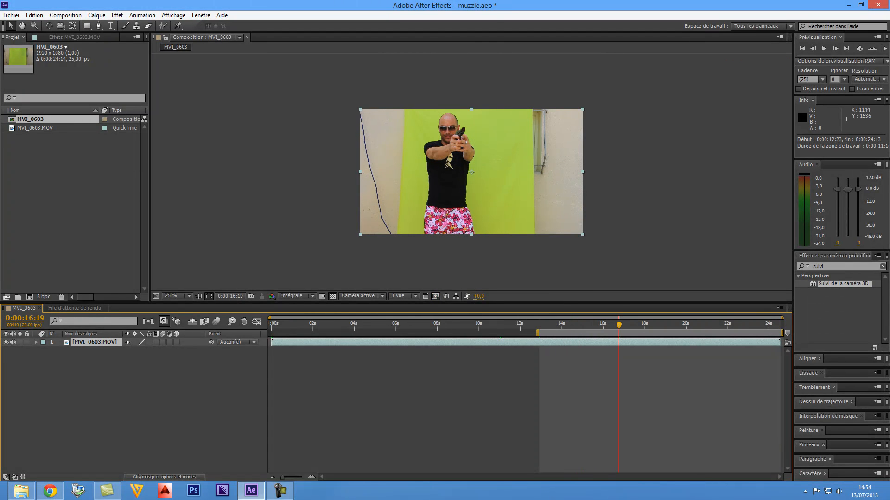
key(n)
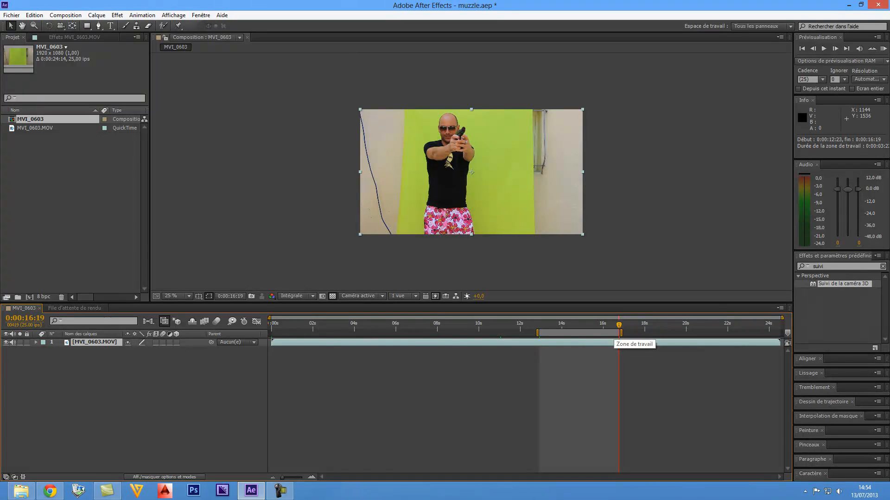
right_click(554, 334)
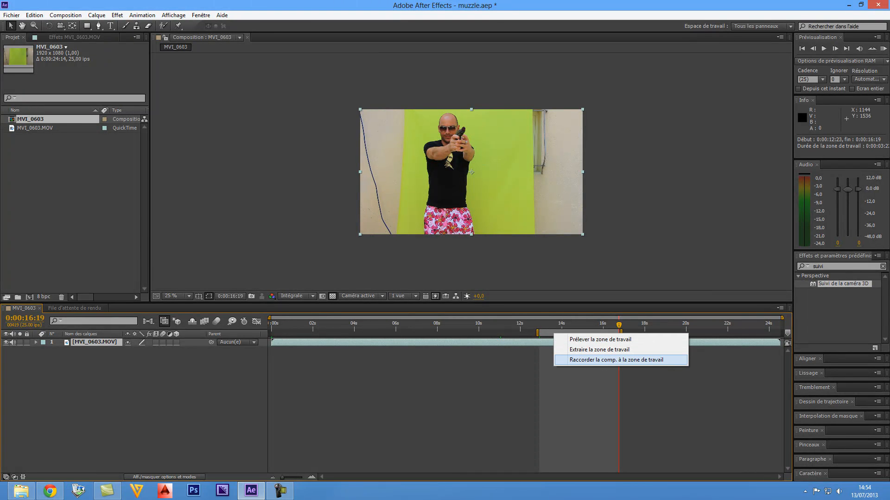
click(616, 360)
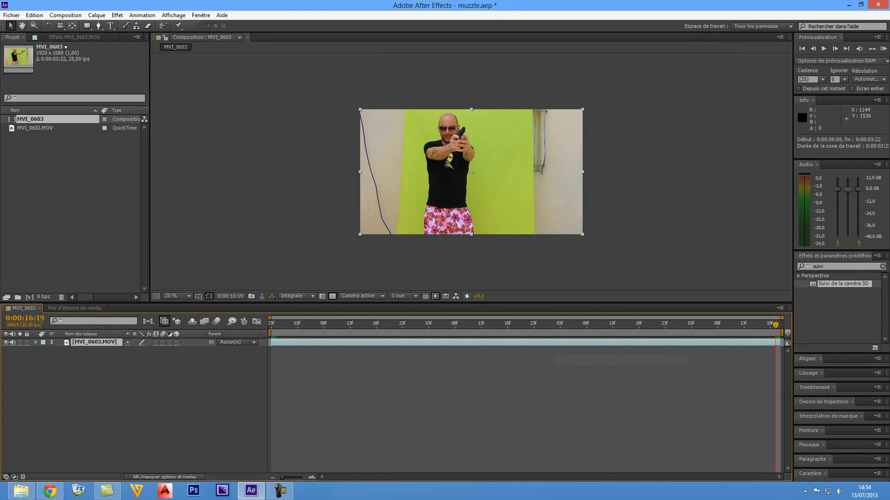
key(shift+Page_Up)
mouse_move(760, 325)
mouse_down()
mouse_move(271, 324)
mouse_move(775, 325)
mouse_up()
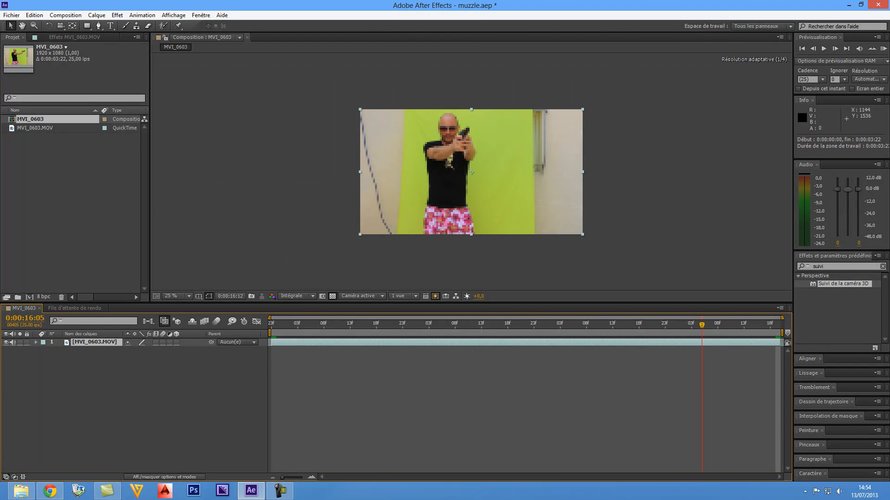
Apply Keylight (1.2) to the MVI_0603.MOV layer and sample the green backdrop as the Screen Colour, previewing the key.
key(Home)
mouse_move(271, 325)
mouse_down()
mouse_move(350, 325)
mouse_move(271, 325)
mouse_up()
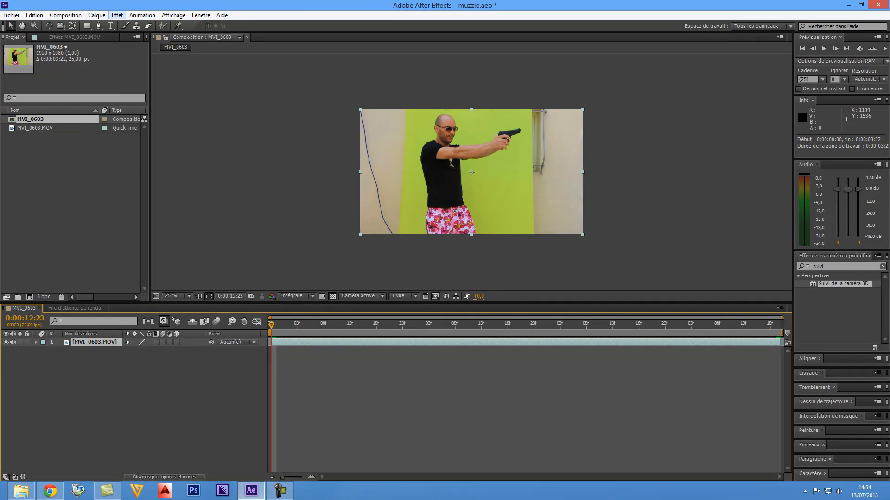
click(117, 15)
mouse_move(185, 162)
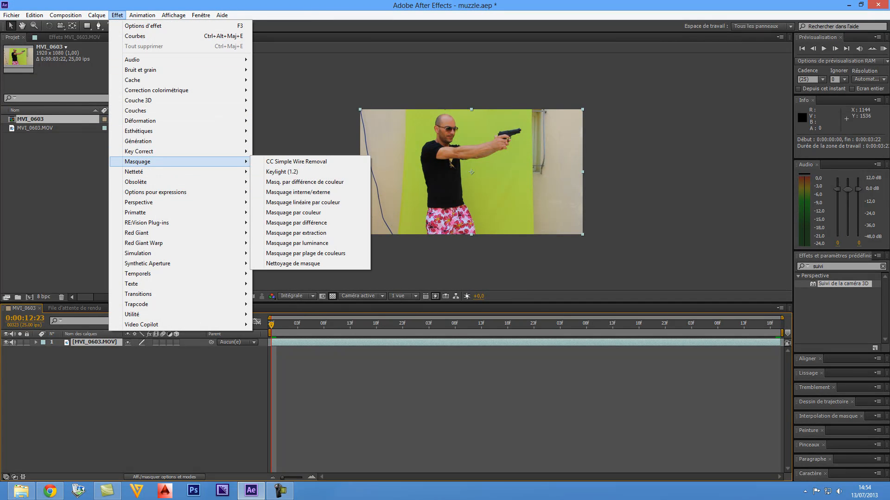
click(320, 172)
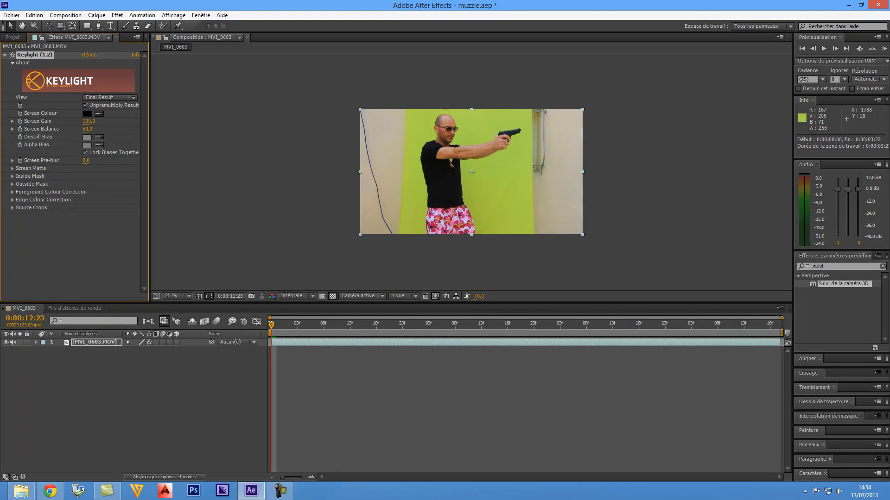
click(467, 165)
scroll(472, 172, up, 2)
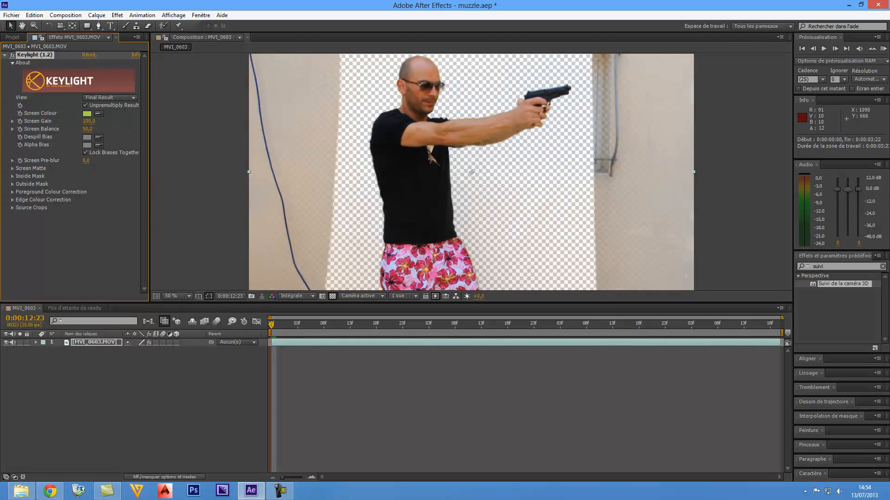
key(space)
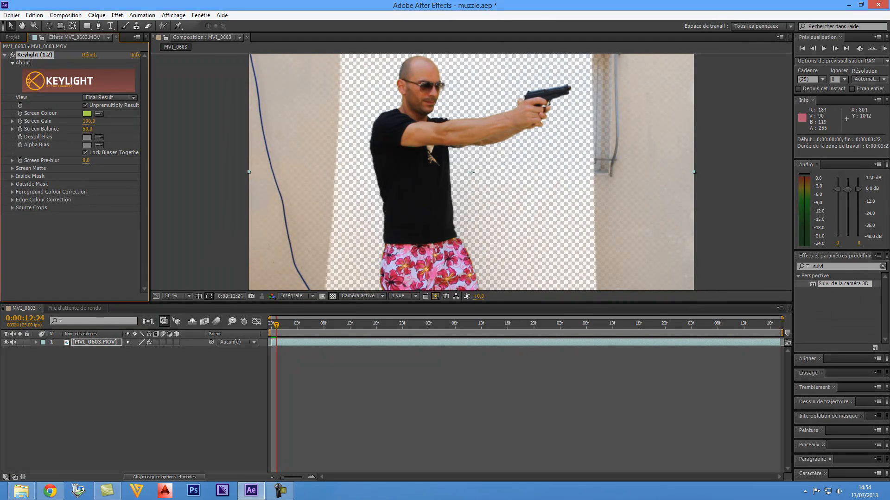
drag(534, 324, 271, 325)
scroll(408, 182, down, 1)
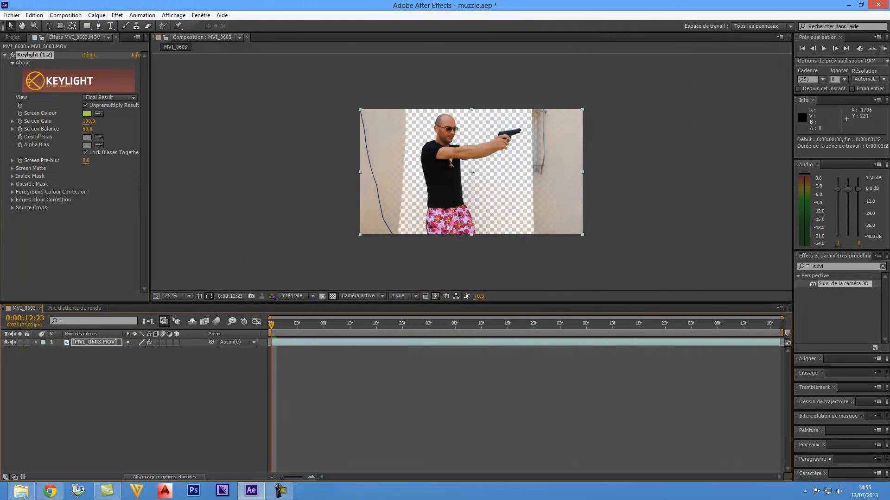
Using Keylight's Screen Matte view, set Clip Black to 22 and Clip White to 39, and restore the Final Result view.
click(109, 98)
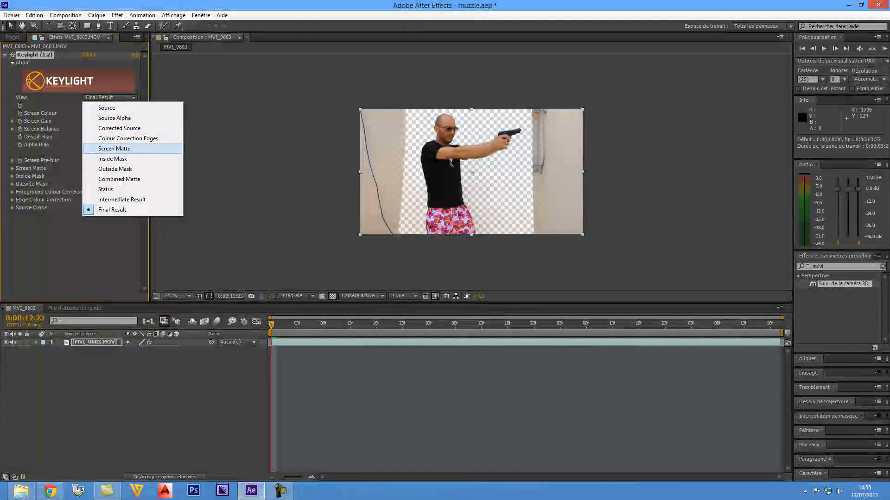
click(114, 148)
scroll(471, 172, up, 1)
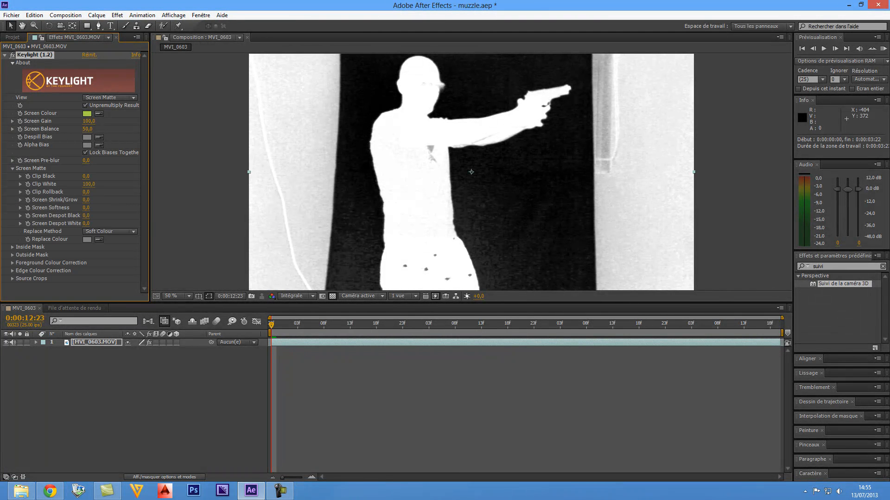
drag(87, 176, 95, 176)
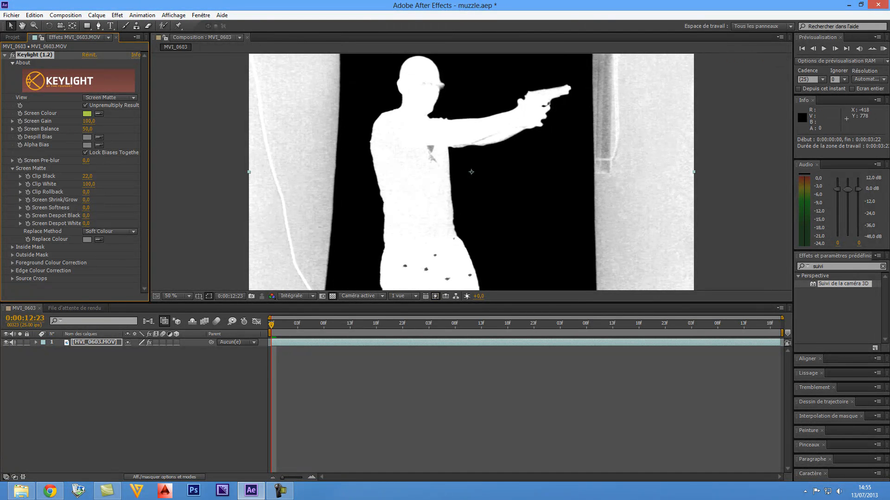
drag(87, 184, 77, 184)
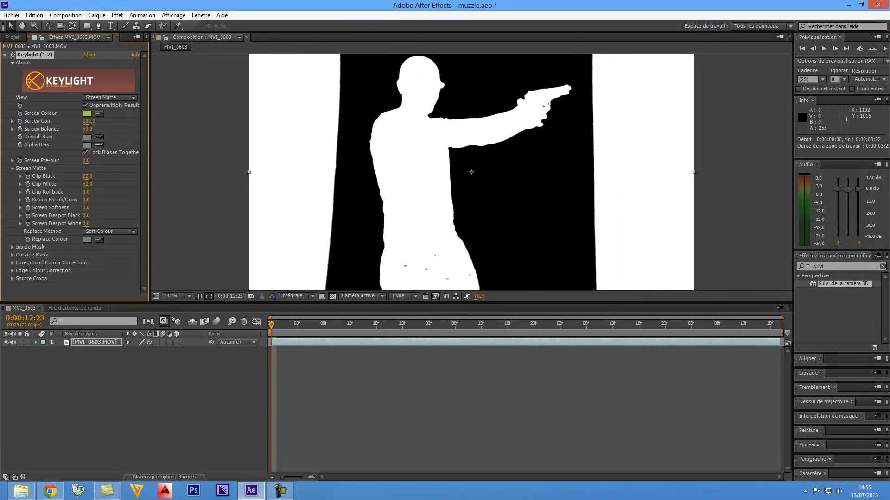
drag(76, 184, 67, 184)
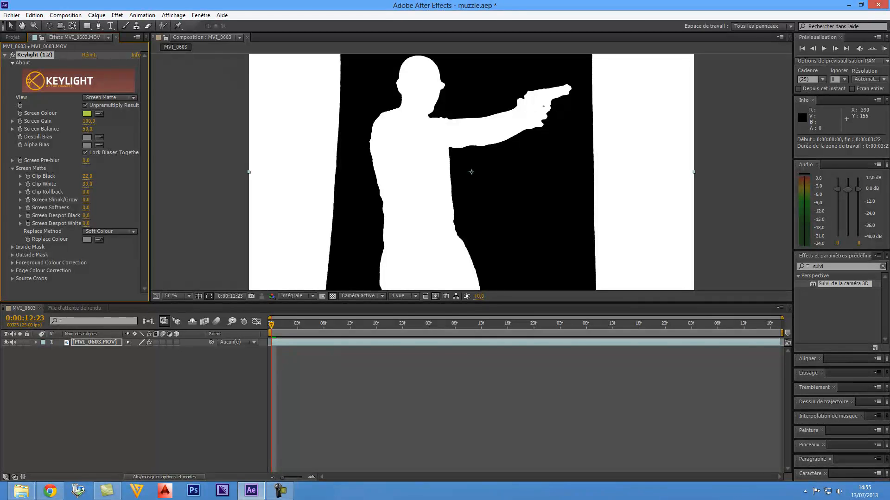
click(110, 97)
click(112, 209)
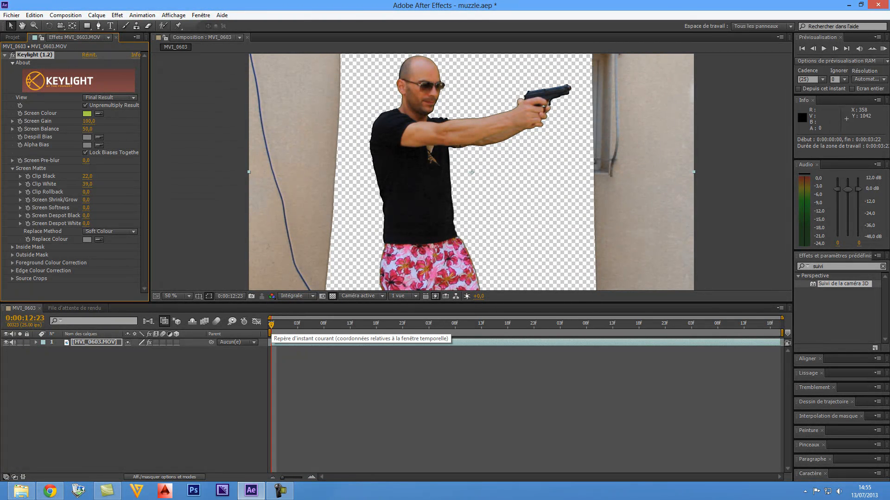
Start the work area at 0:00:13:13 and trim the composition to it, returning to the first frame.
key(space)
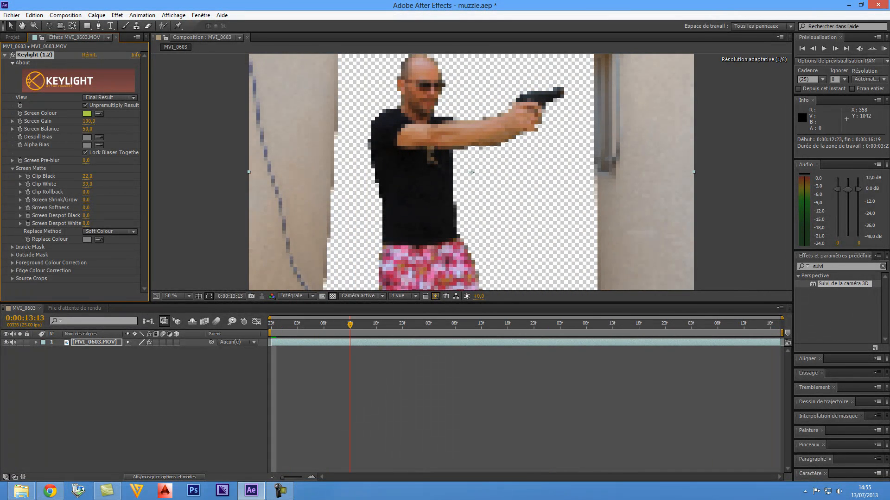
key(space)
key(space)
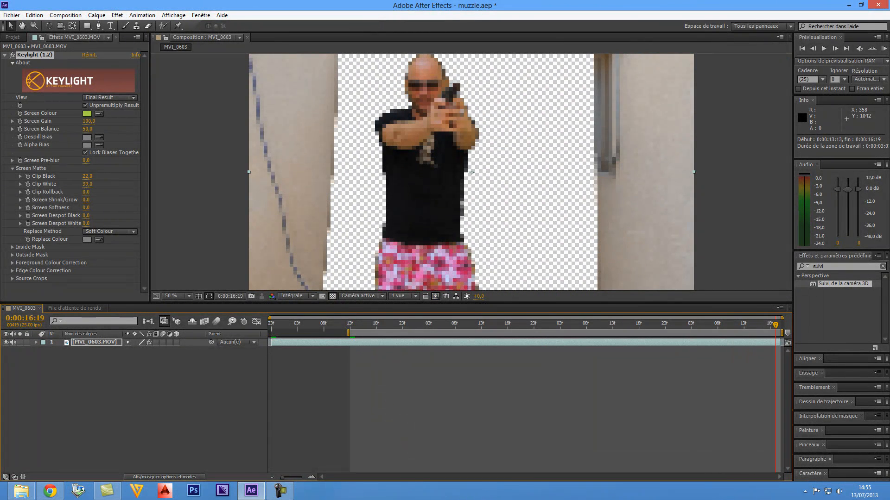
right_click(544, 333)
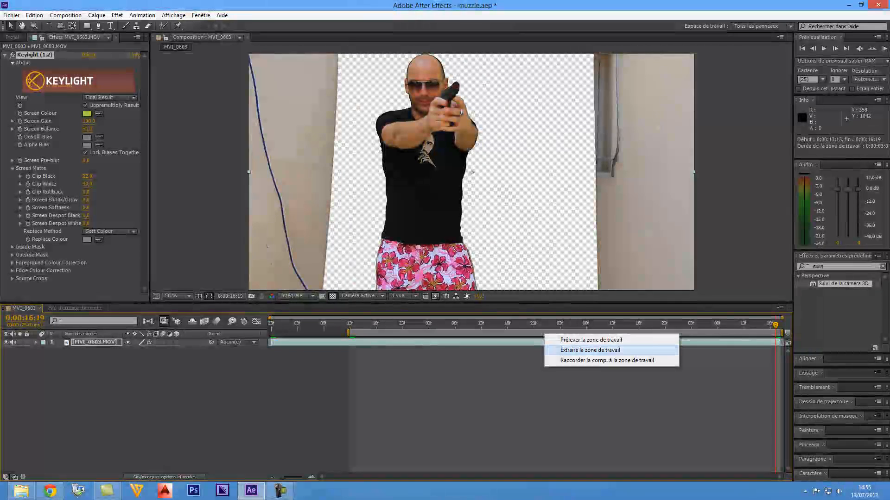
click(612, 361)
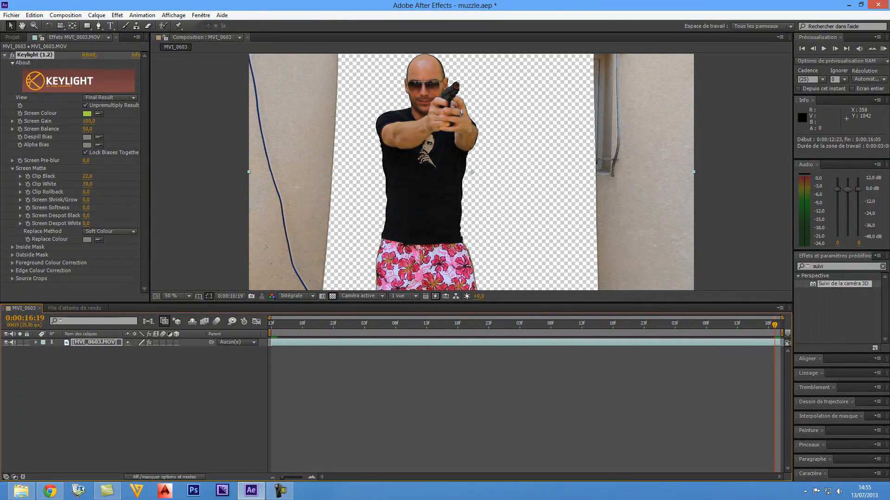
key(space)
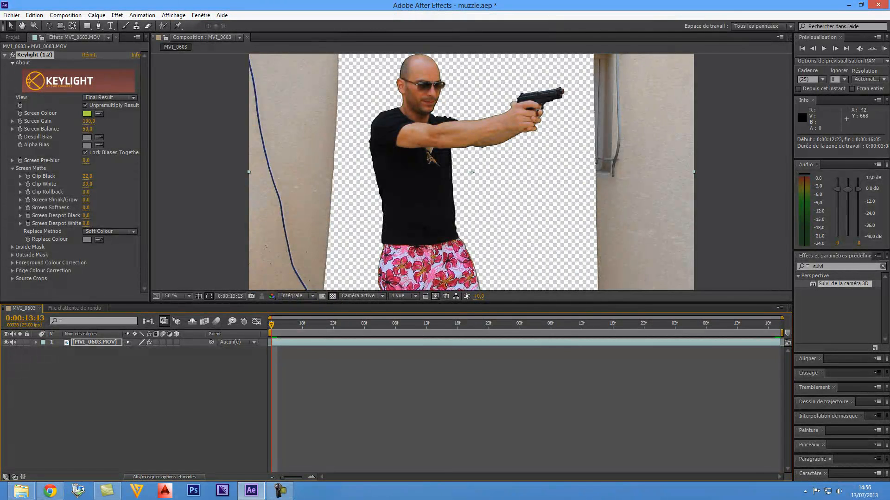
Draw a rectangular mask around the man on the MVI_0603.MOV layer, excluding the side walls, and turn off the transparency grid.
scroll(472, 172, down, 2)
click(87, 26)
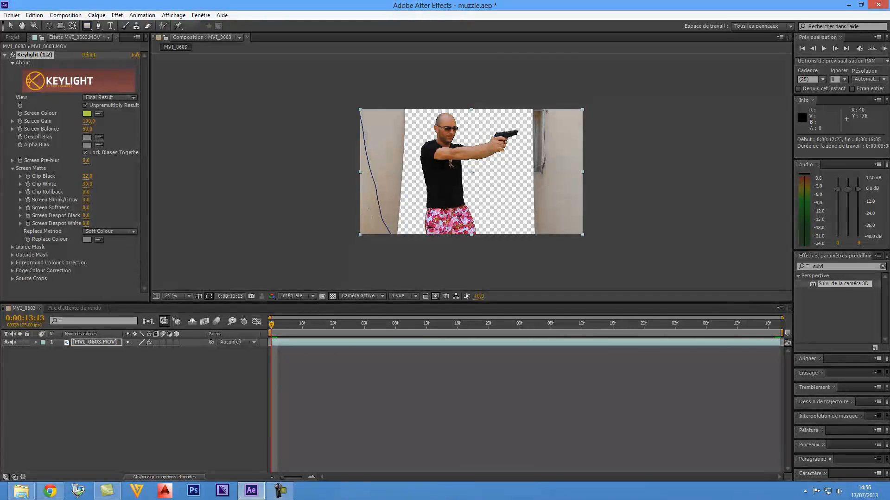
drag(405, 105, 528, 243)
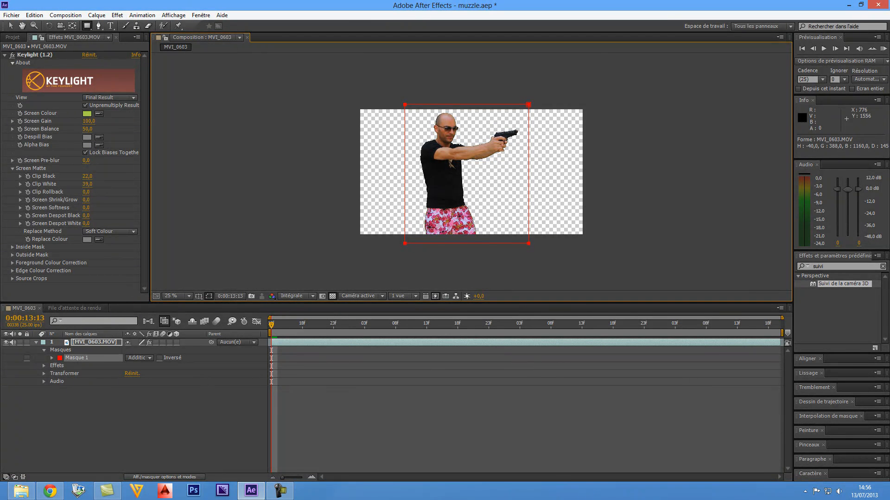
click(332, 296)
scroll(550, 199, up, 2)
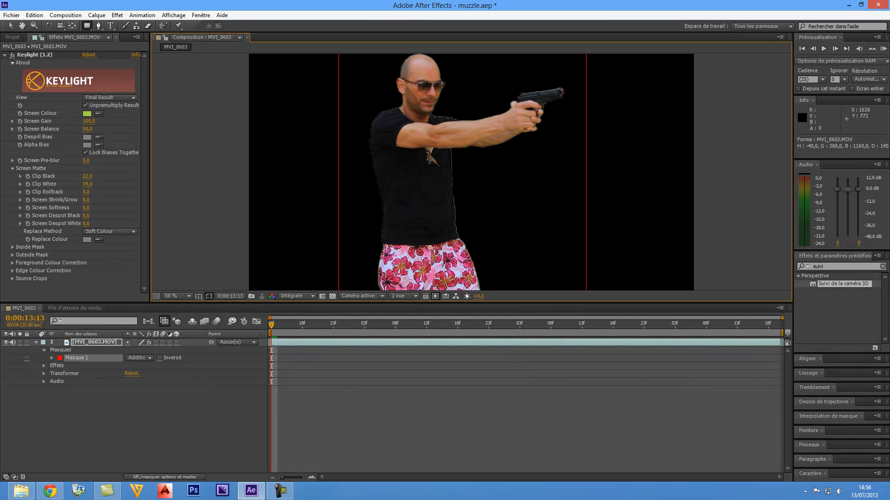
key(comma)
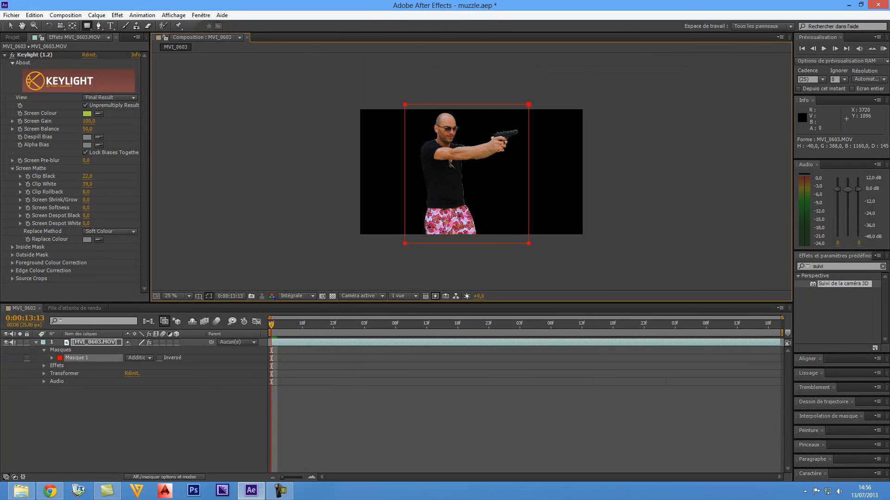
key(alt+Tab)
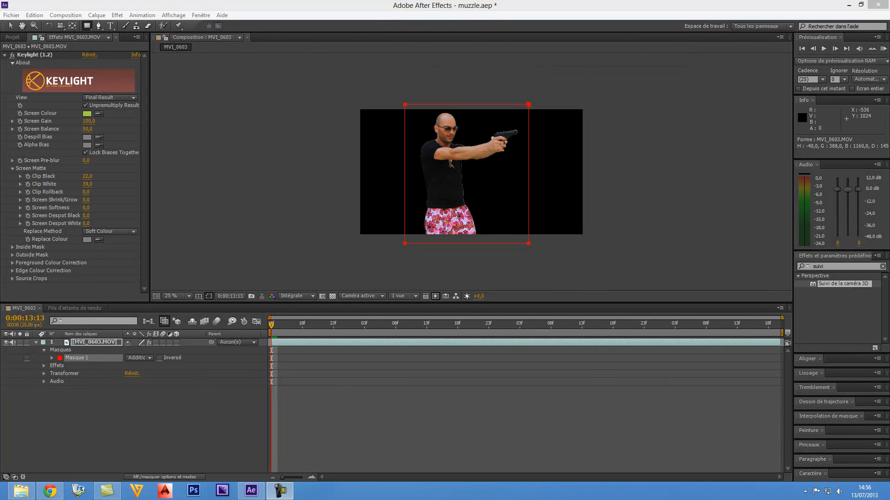
key(alt+Tab)
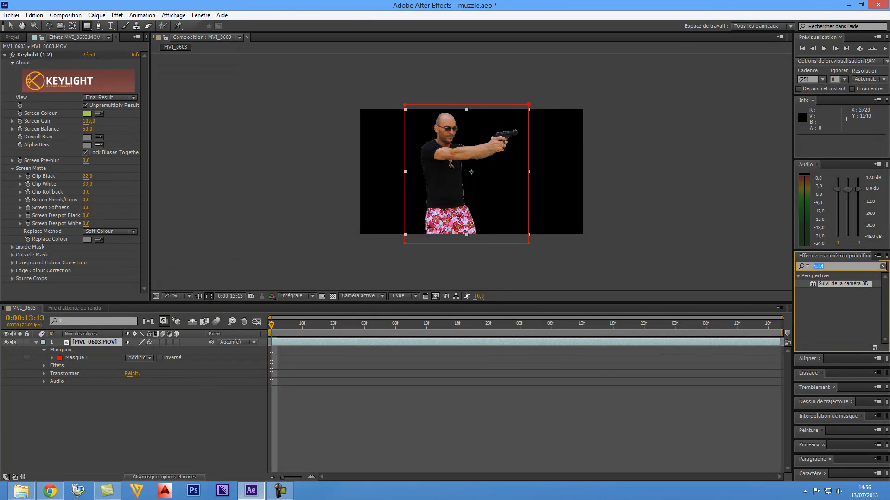
Apply Suivi de la caméra 3D to the MVI_0603.MOV layer with Analyse détaillée enabled, and leave the layer collapsed and deselected.
text(suiv)
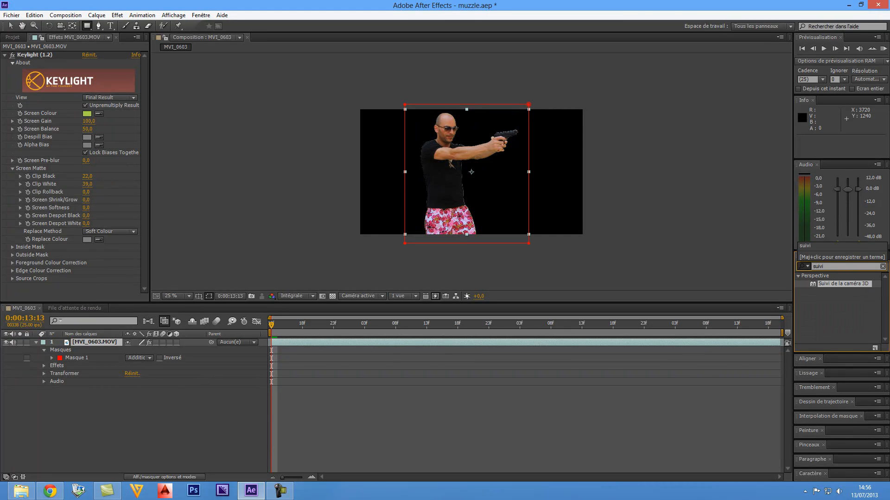
drag(842, 283, 106, 343)
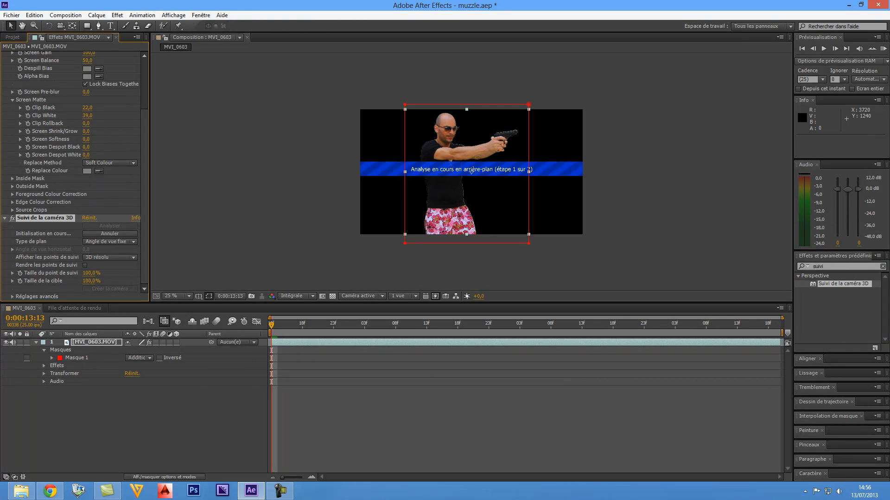
click(12, 296)
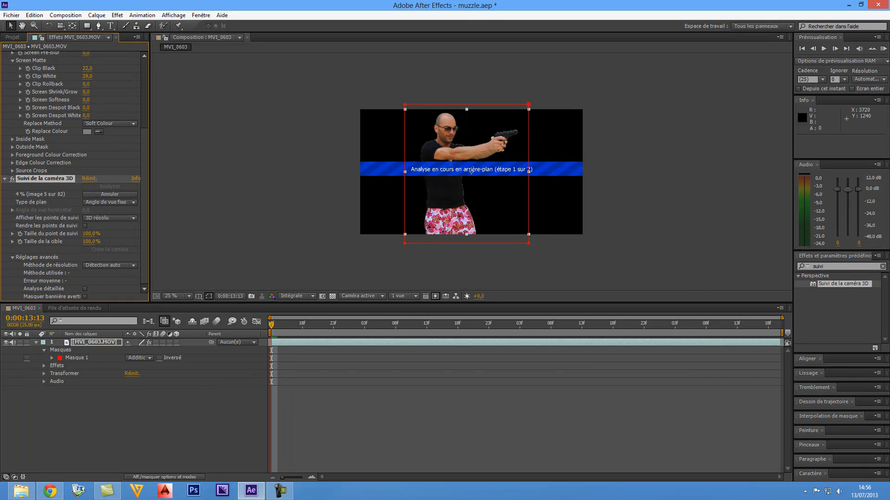
click(85, 289)
click(36, 342)
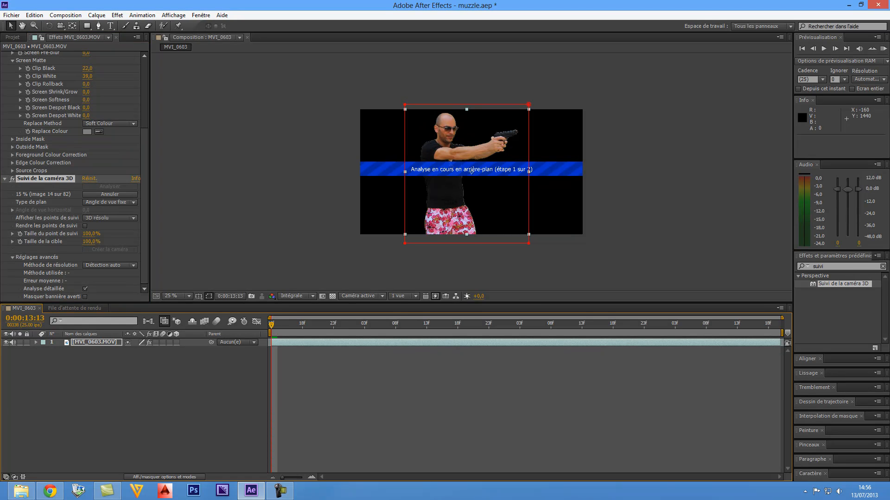
key(ctrl+shift+a)
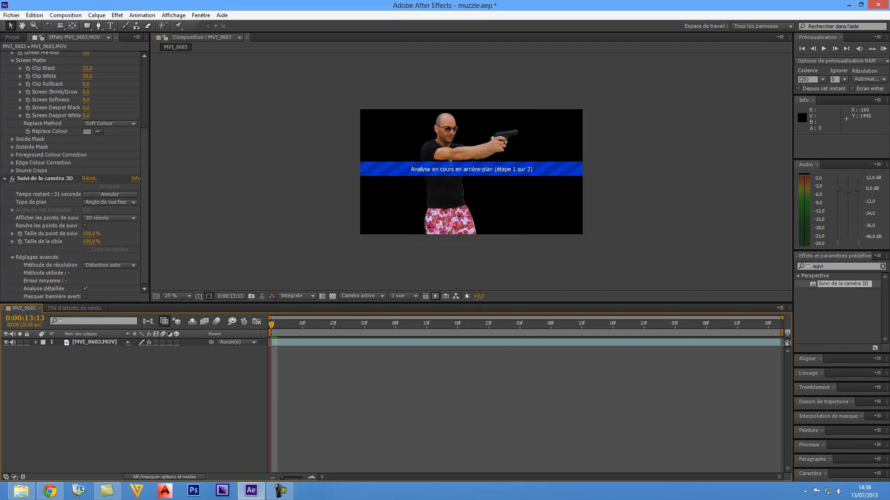
Import Bankoboev.Ru_podzemnaya_parkovka (1).jpg from the parking folder and place it beneath the MVI_0603.MOV layer.
key(ctrl+i)
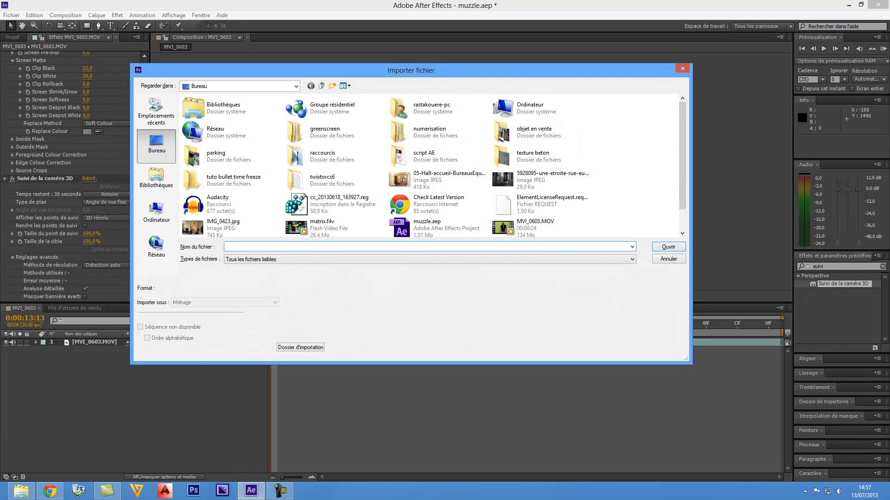
mouse_move(682, 155)
mouse_down()
mouse_move(682, 176)
mouse_move(682, 163)
mouse_up()
double_click(192, 147)
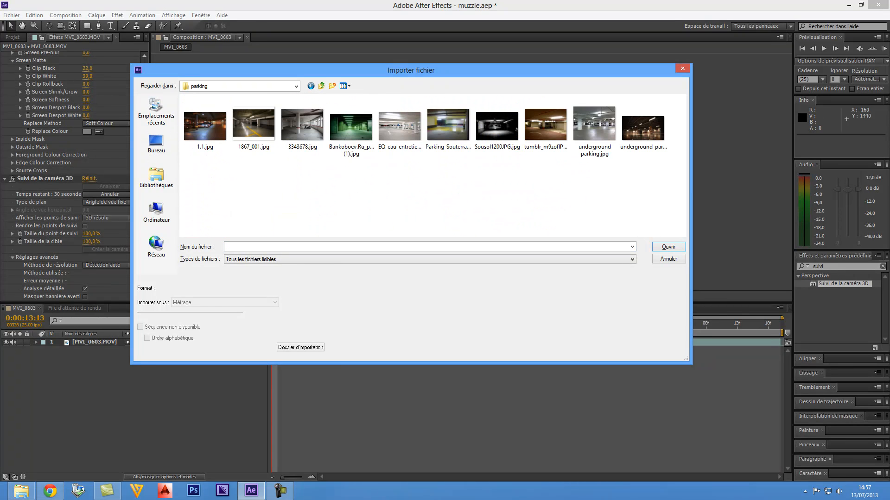
double_click(351, 126)
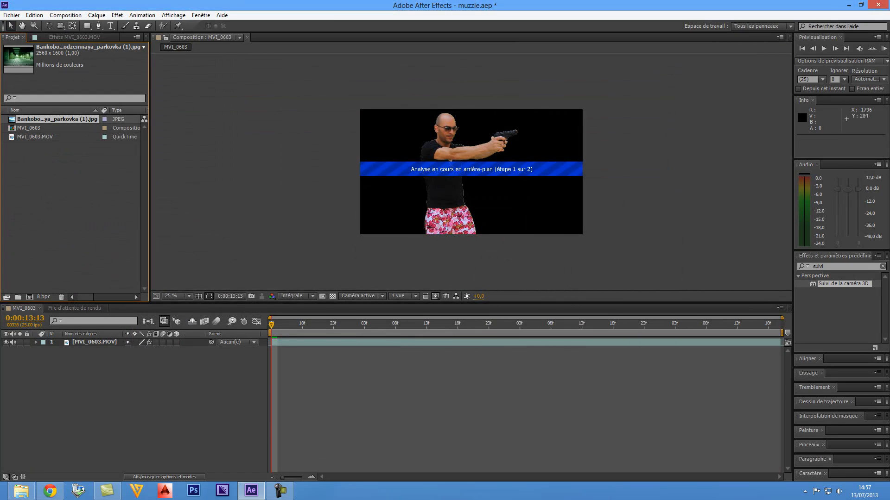
drag(56, 119, 97, 353)
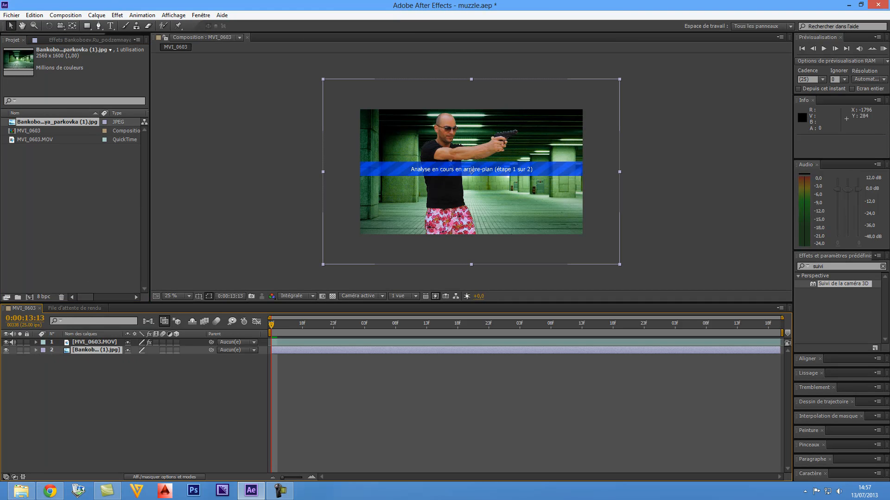
Add the Courbes colour correction effect to the MVI_0603.MOV layer and set its channel to Vert.
click(472, 172)
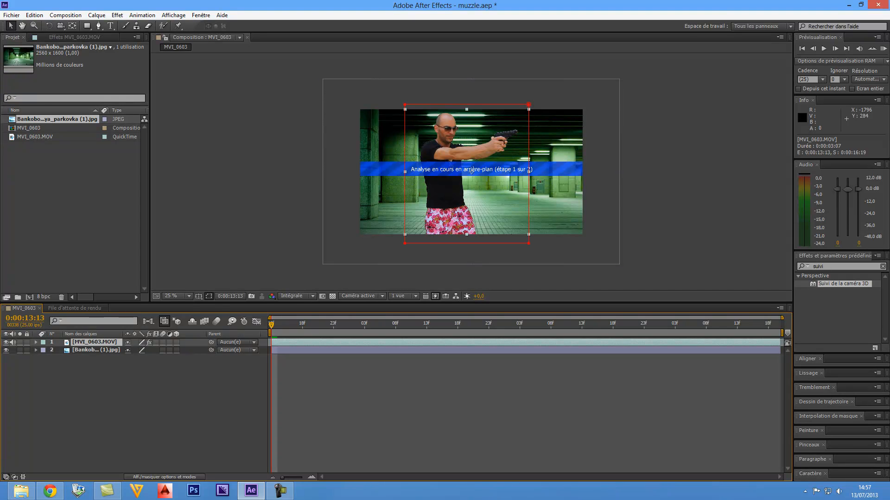
click(117, 15)
mouse_move(158, 90)
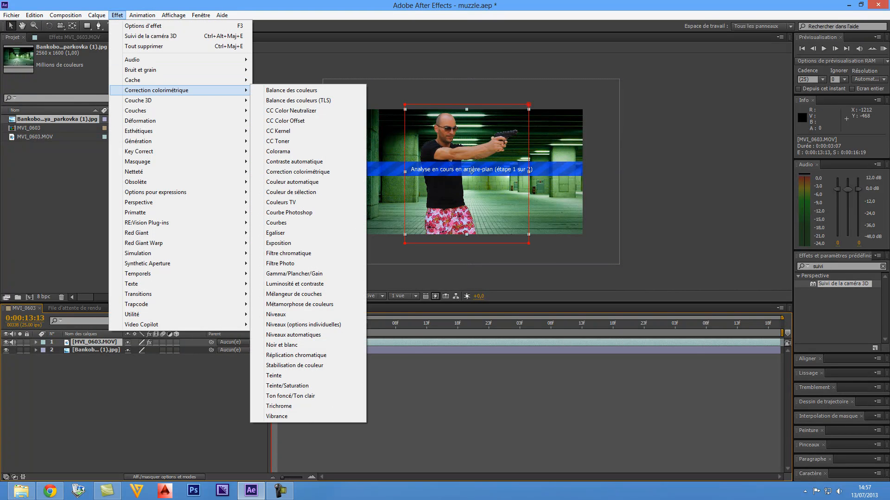
click(278, 222)
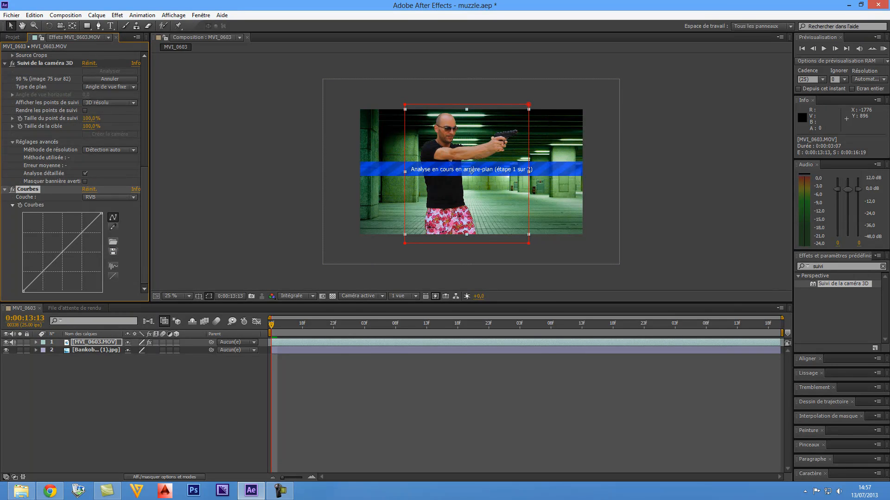
click(110, 197)
click(103, 228)
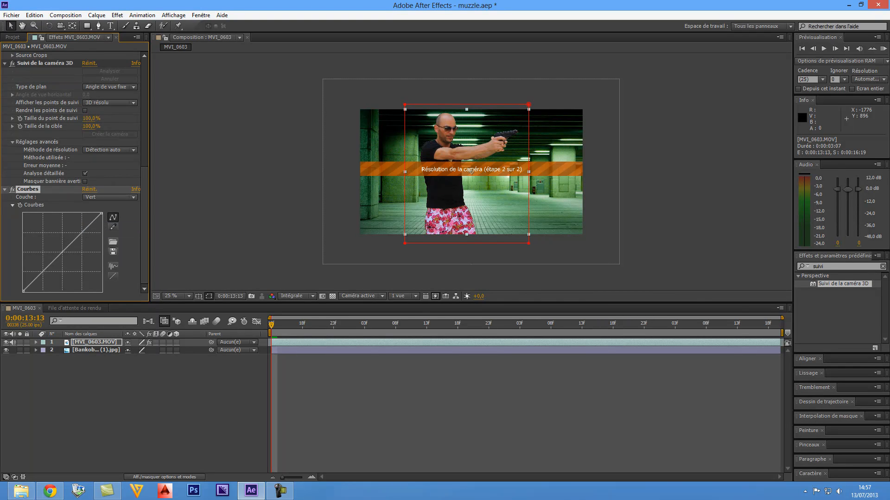
Shape the green channel into an S-curve, pulling in the white point, lowering the shadows and raising the highlights.
drag(101, 213, 86, 213)
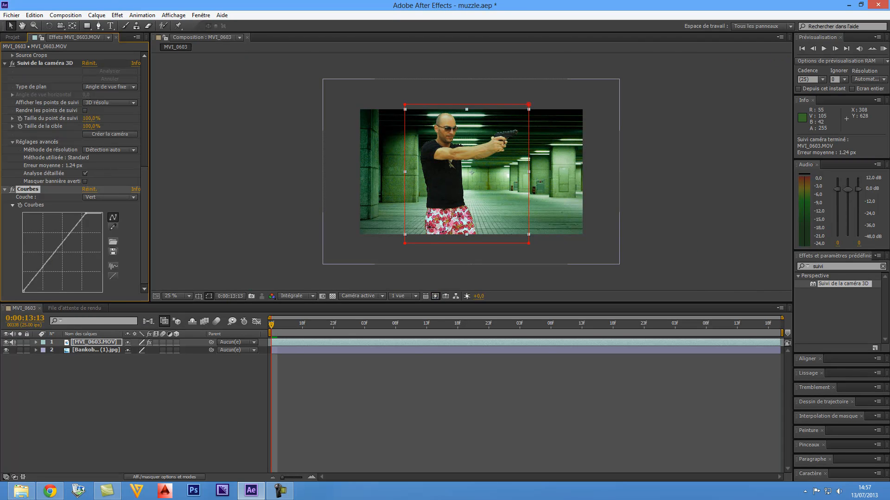
key(period)
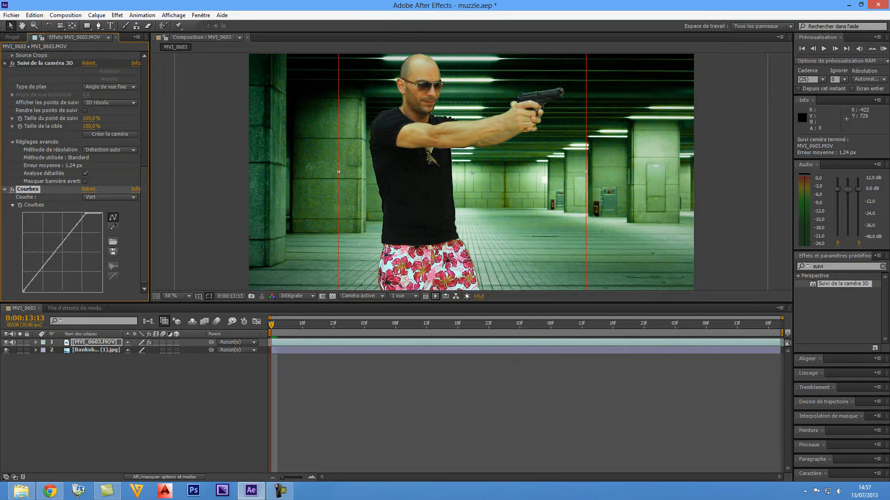
drag(86, 213, 81, 213)
drag(49, 256, 48, 267)
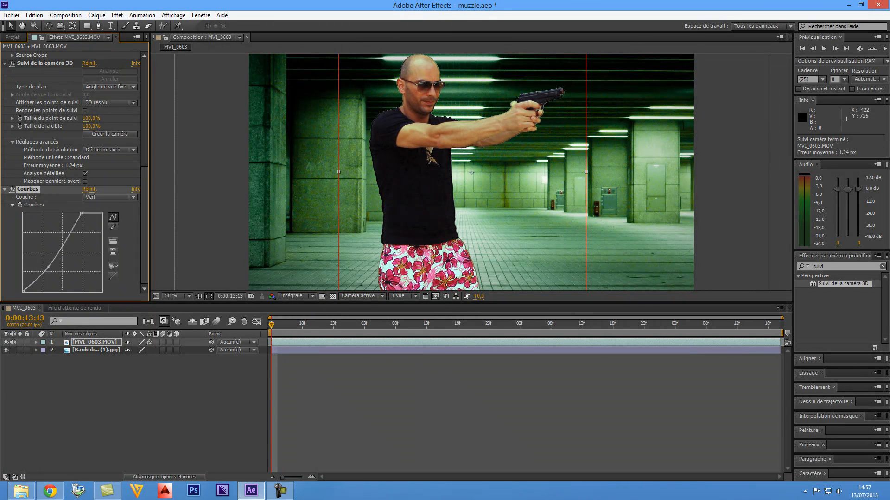
drag(76, 222, 73, 218)
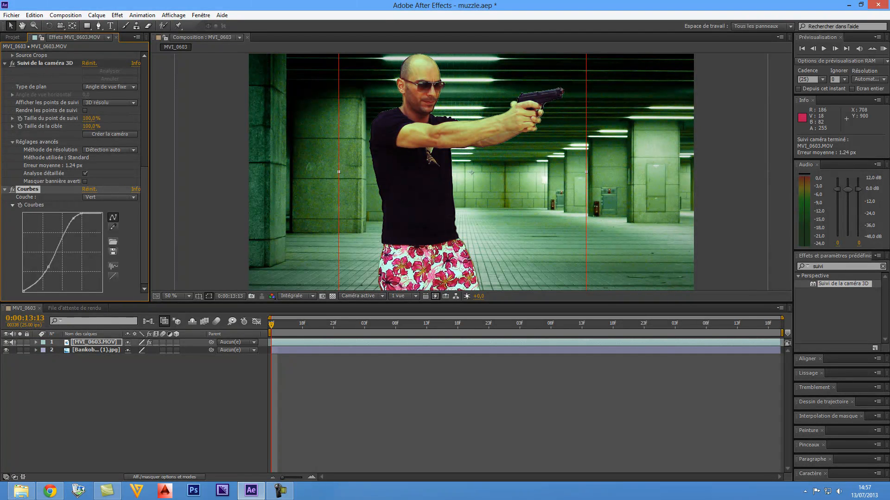
Display the 3D camera tracker's track points, go to 0:00:15:22, and collapse the Keylight and Courbes effect settings.
click(44, 63)
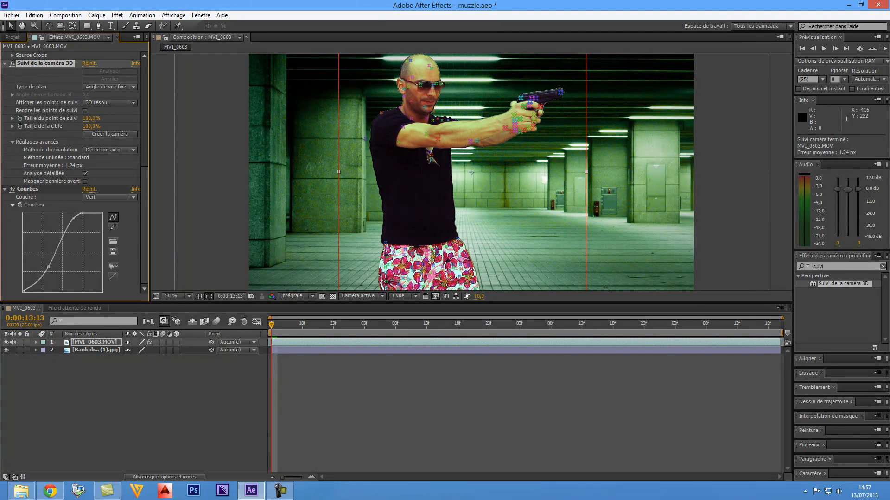
key(space)
drag(706, 324, 637, 324)
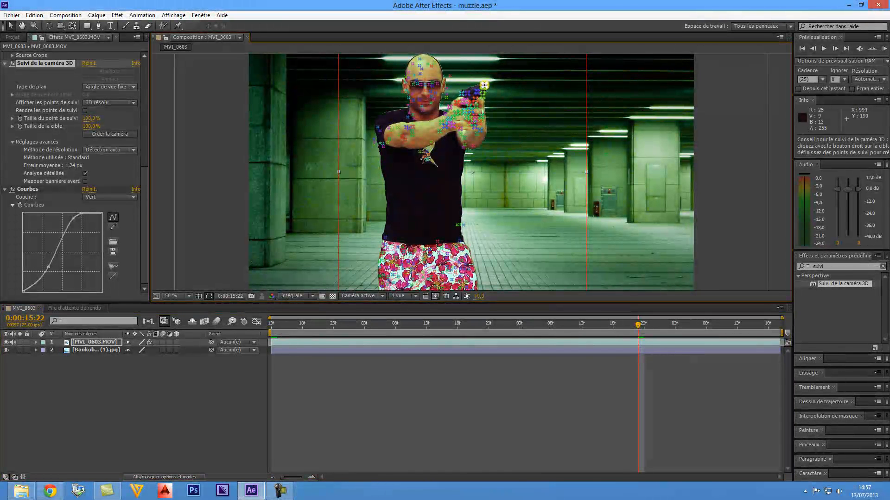
scroll(74, 172, up, 5)
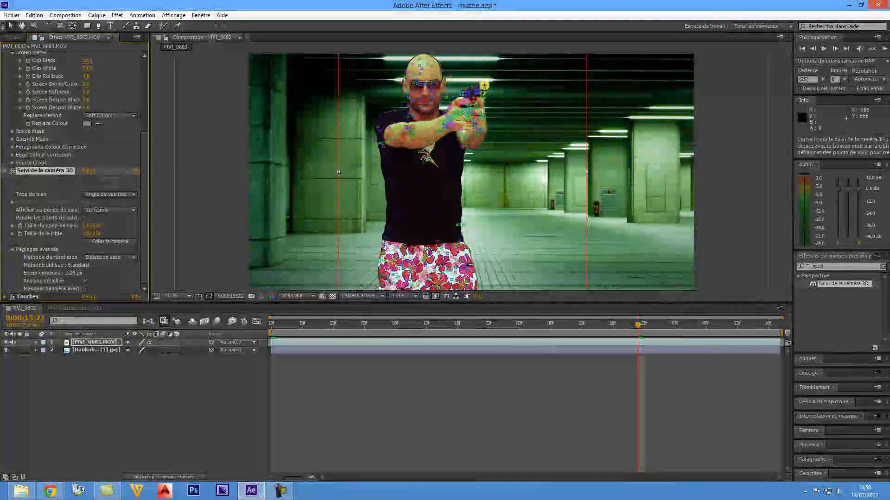
scroll(74, 172, up, 5)
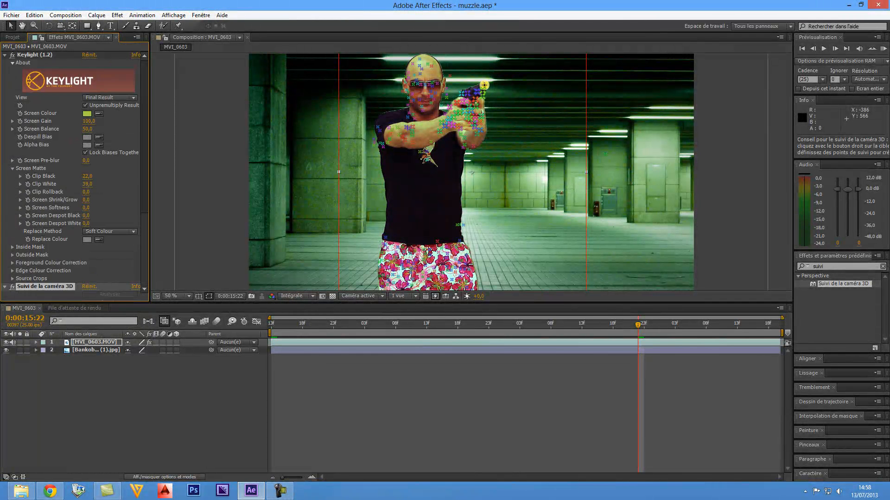
click(5, 54)
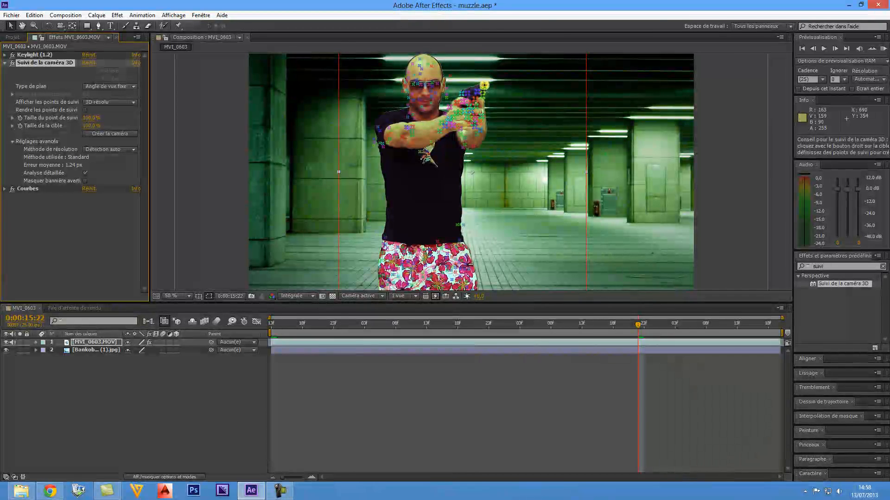
Set the track point size to 85% and create a null and camera from the track point at the pistol's muzzle.
click(467, 106)
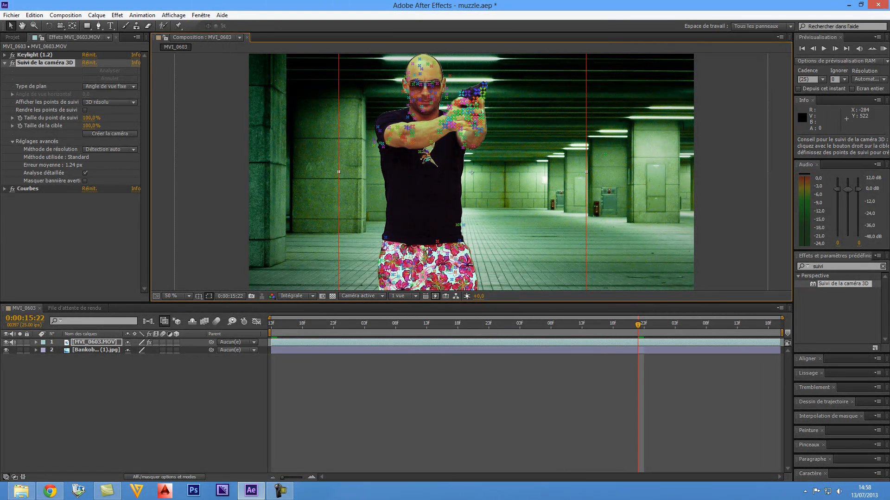
mouse_move(91, 118)
mouse_down()
mouse_move(83, 117)
mouse_move(119, 118)
mouse_move(90, 118)
mouse_up()
key(period)
drag(471, 172, 435, 287)
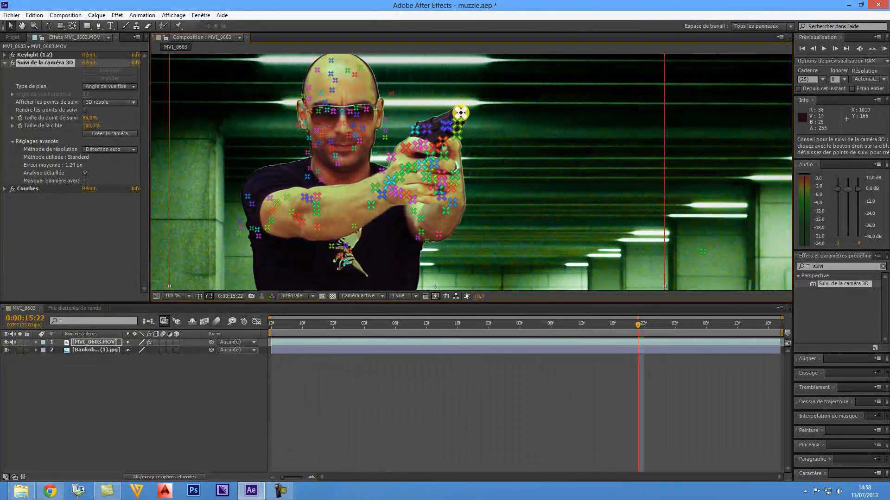
right_click(460, 113)
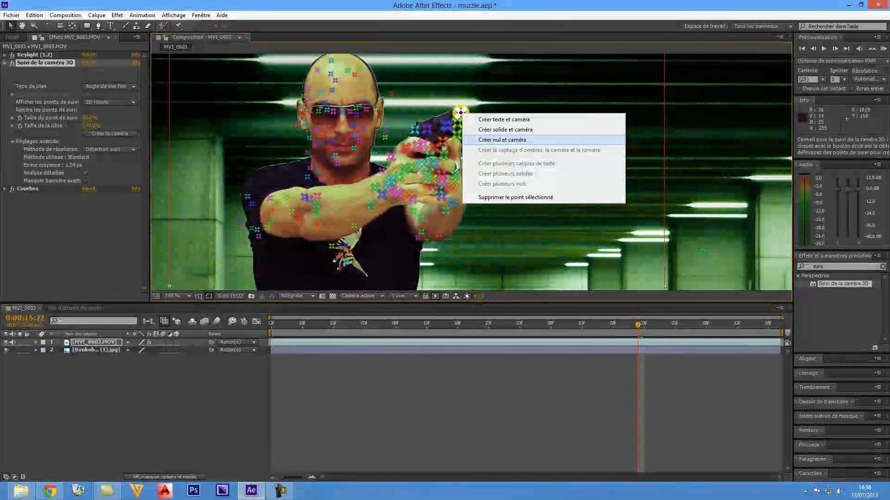
click(505, 140)
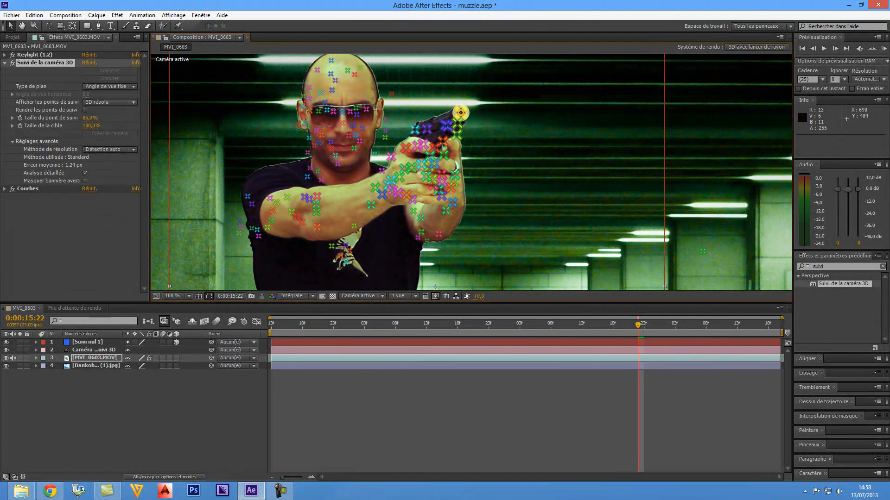
Rename the new tracking null as track and show its Scale property.
key(Return)
text(trac)
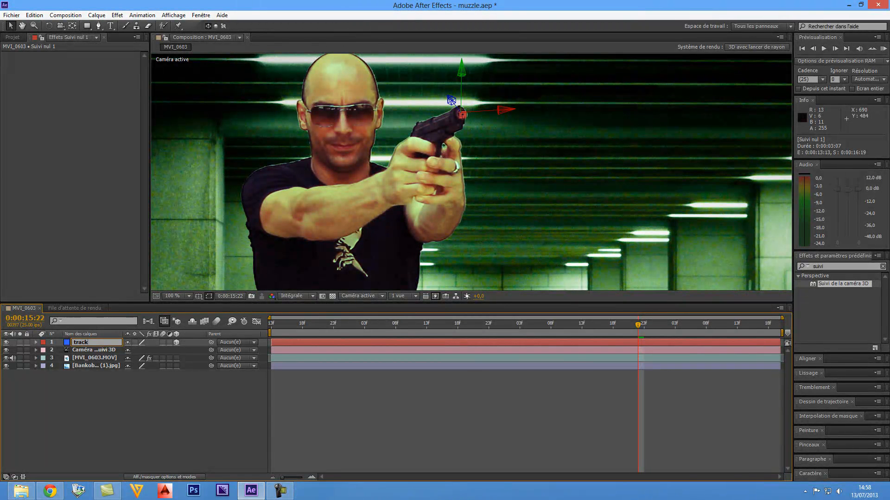
text(k)
key(Return)
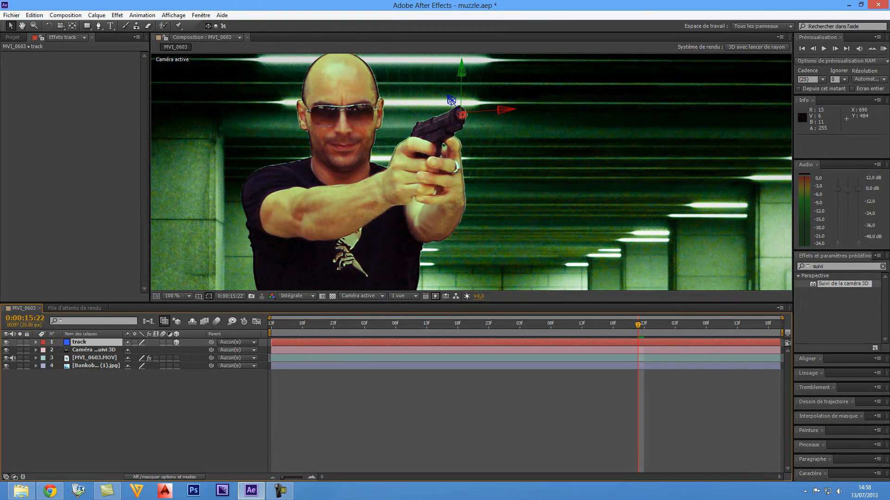
key(s)
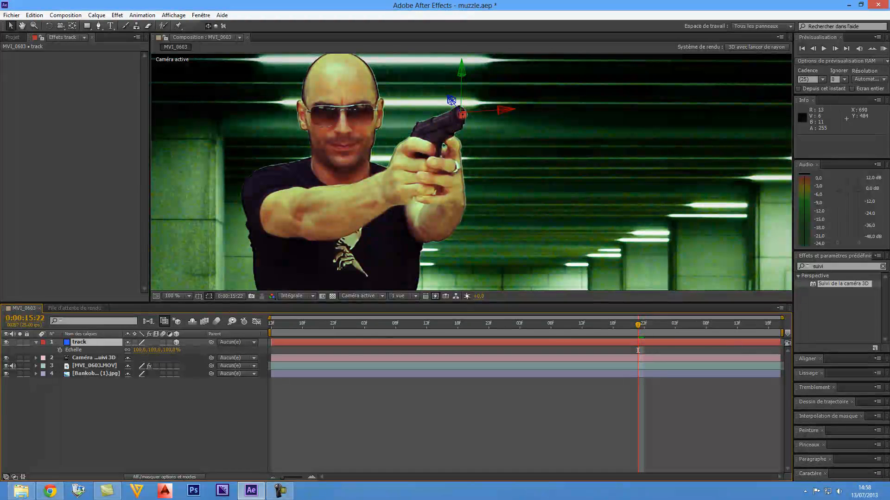
Scale the track null to 810% and set its Y rotation to -43° to follow the pistol's direction.
drag(138, 350, 406, 350)
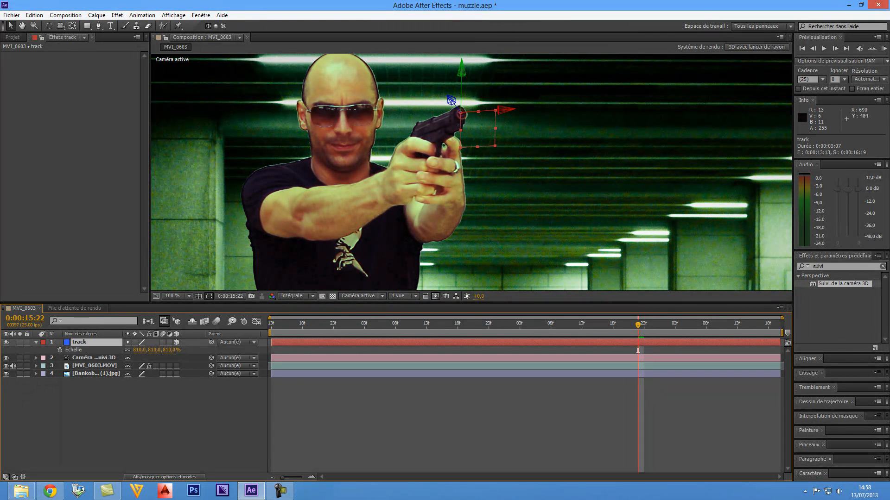
key(r)
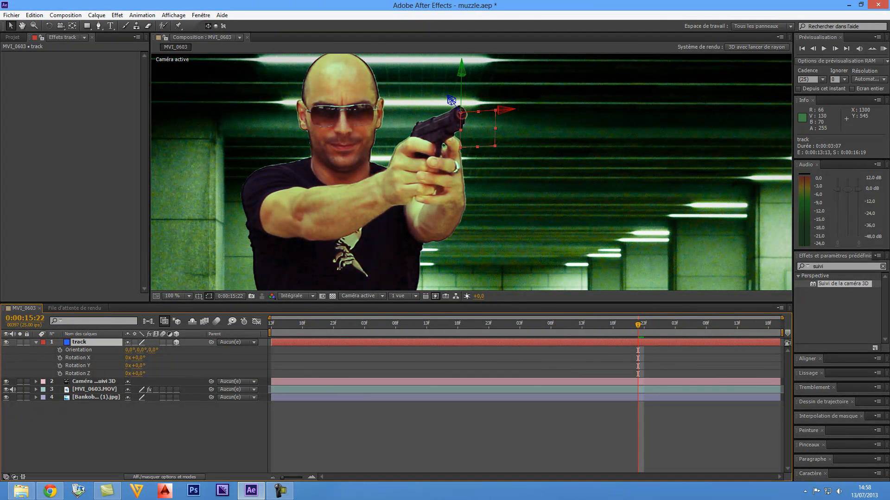
drag(638, 324, 395, 325)
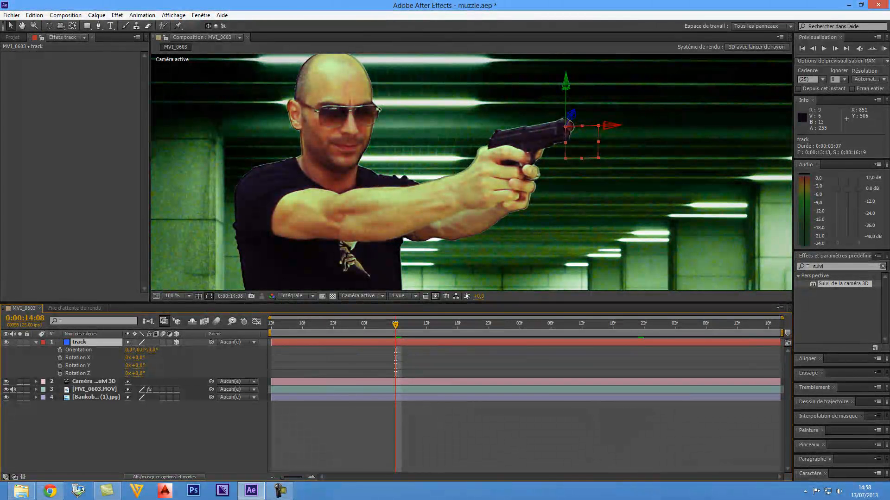
drag(138, 366, 116, 366)
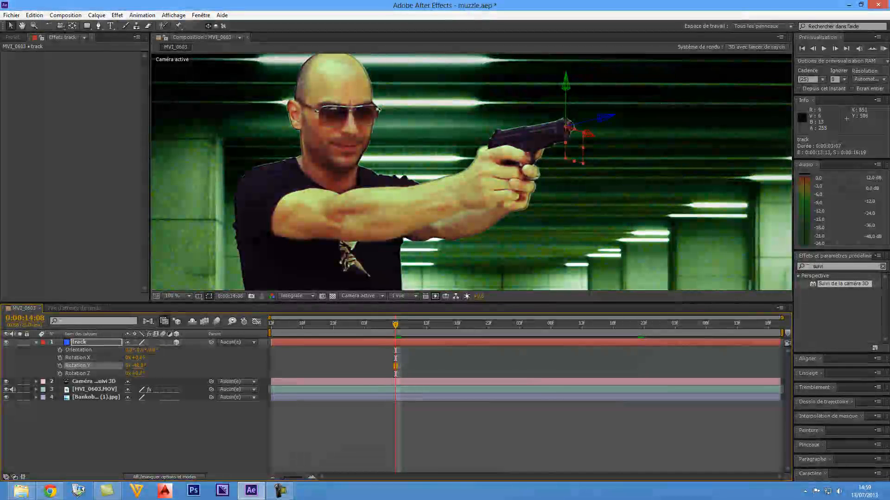
drag(116, 366, 113, 366)
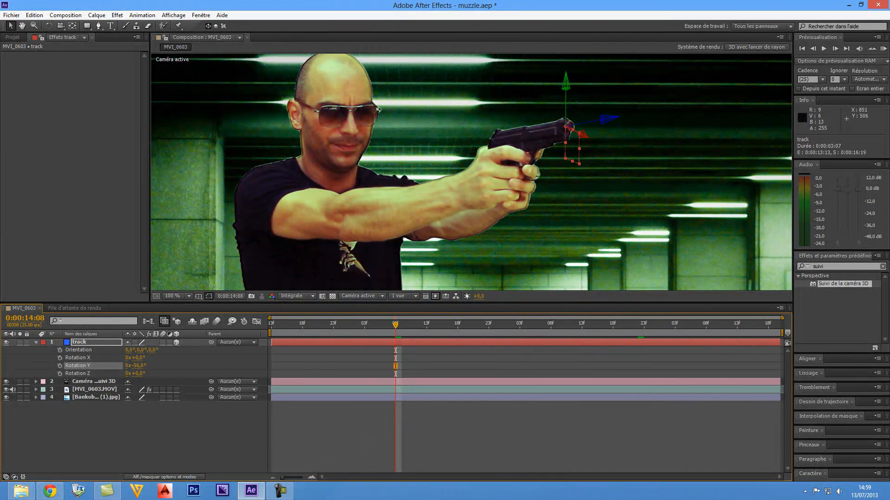
key(space)
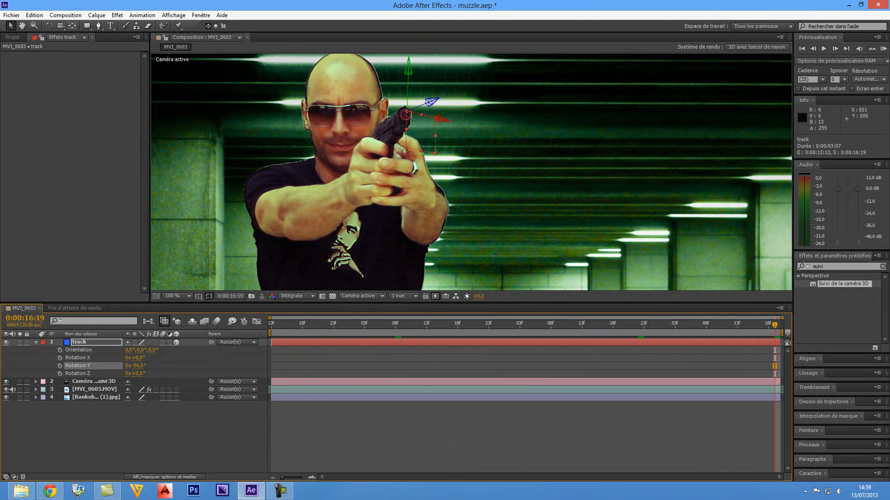
drag(137, 365, 143, 366)
Play the shot to check the track null's orientation, and return to 0:00:13:13.
key(space)
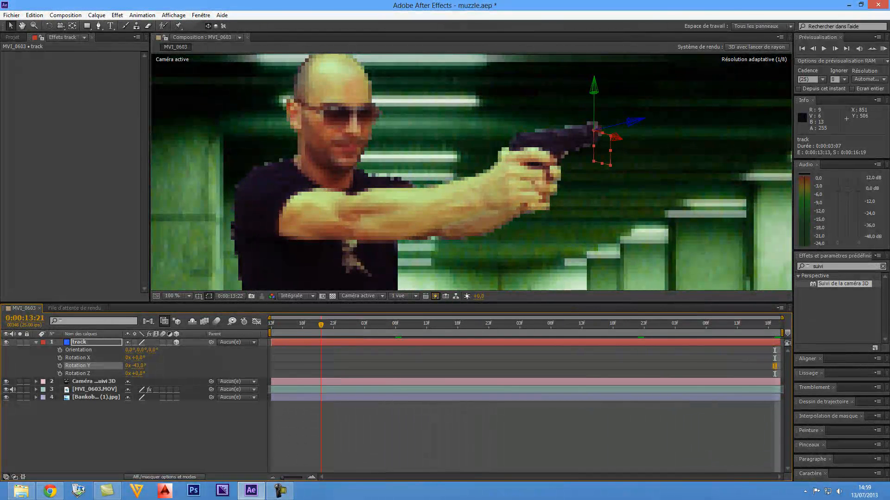
drag(327, 324, 271, 324)
scroll(506, 158, down, 1)
key(comma)
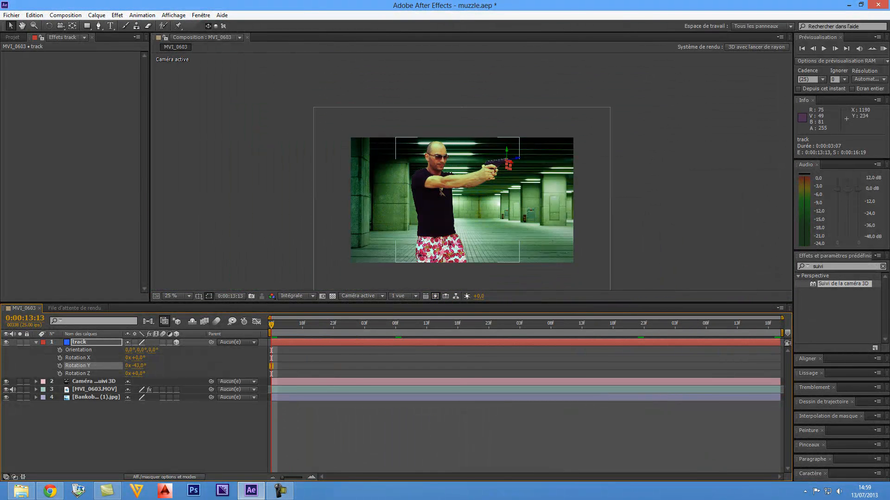
key(period)
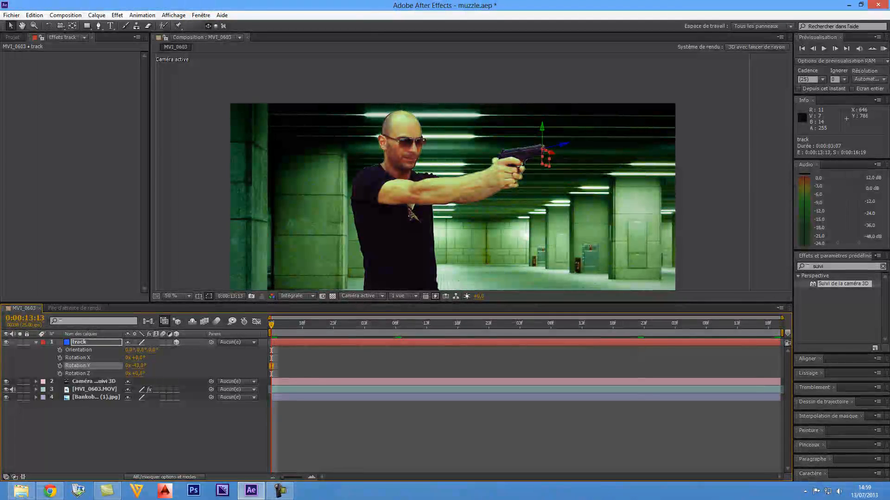
drag(283, 265, 311, 202)
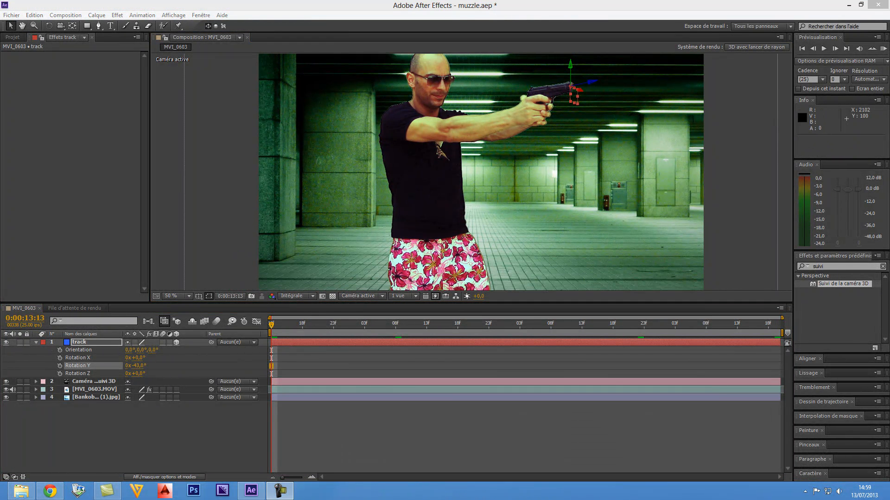
Switch to the file explorer's 11. Muzzle_Flashes folder and preview Muzzle_Flash_05.mov.
mouse_move(21, 491)
click(60, 444)
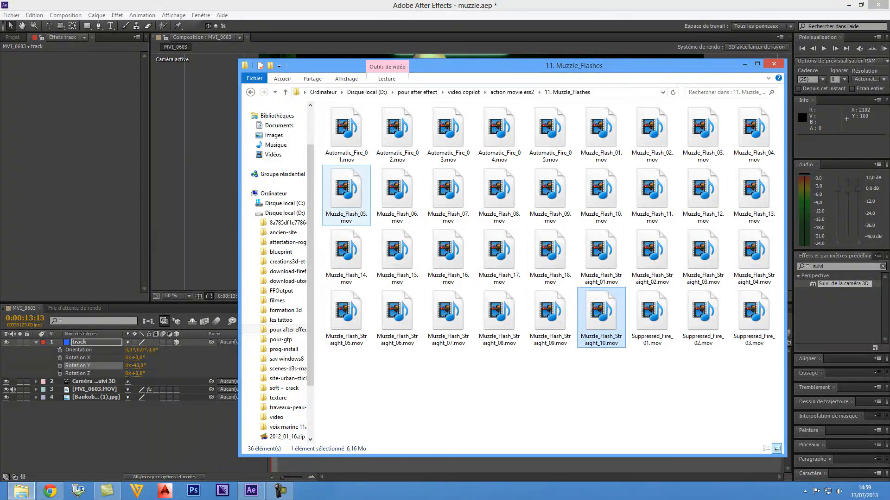
double_click(346, 192)
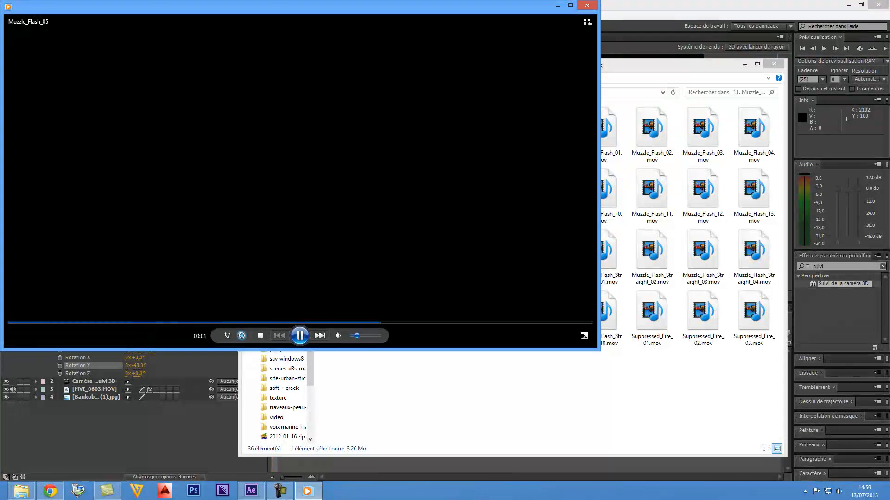
click(587, 5)
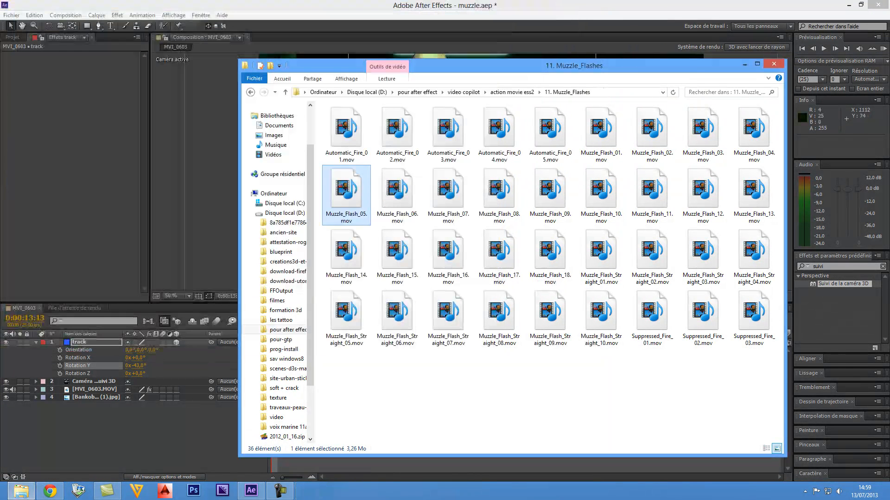
Browse from the video copilot folder through action movie ess2 to 11. Muzzle_Flashes and replay Muzzle_Flash_05.mov.
click(463, 91)
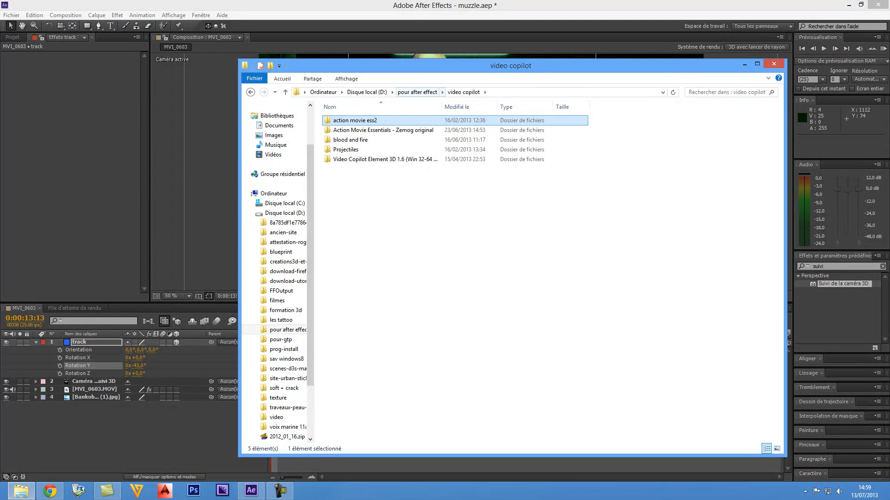
double_click(354, 120)
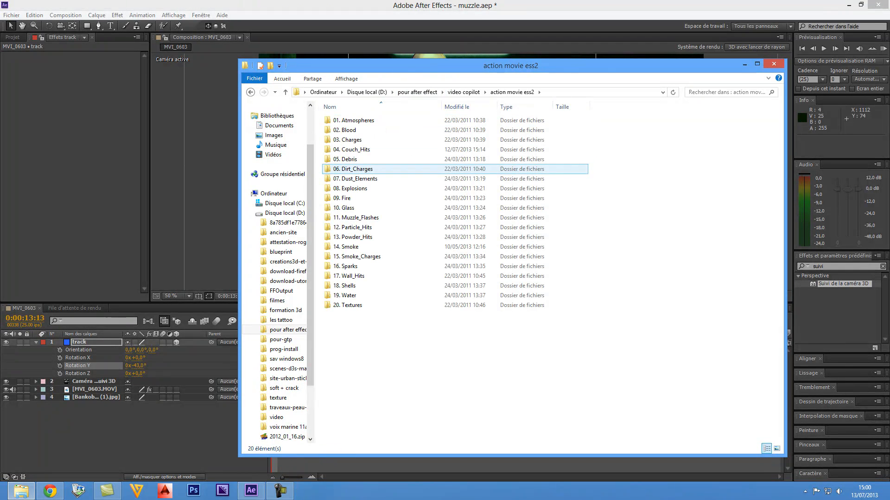
click(356, 218)
double_click(355, 217)
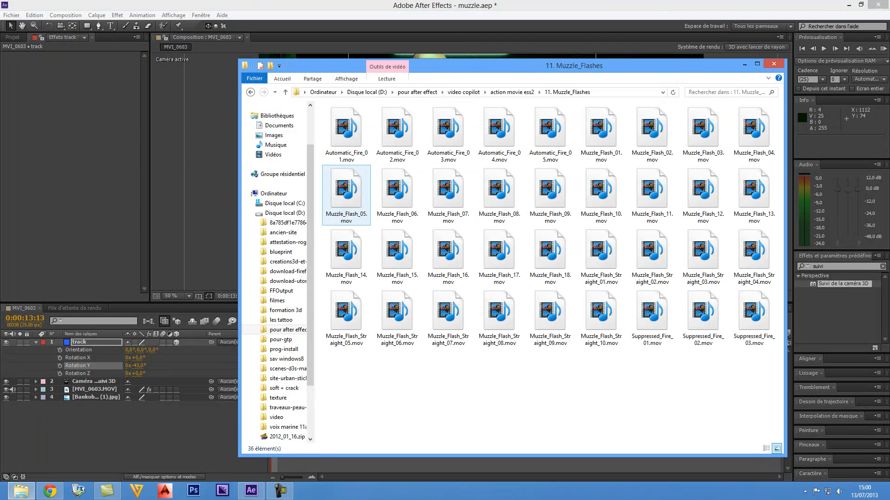
double_click(346, 195)
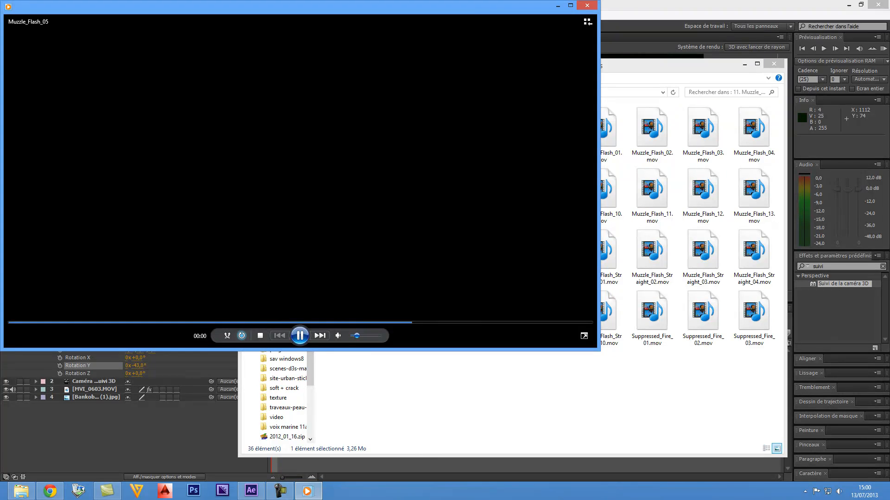
click(587, 5)
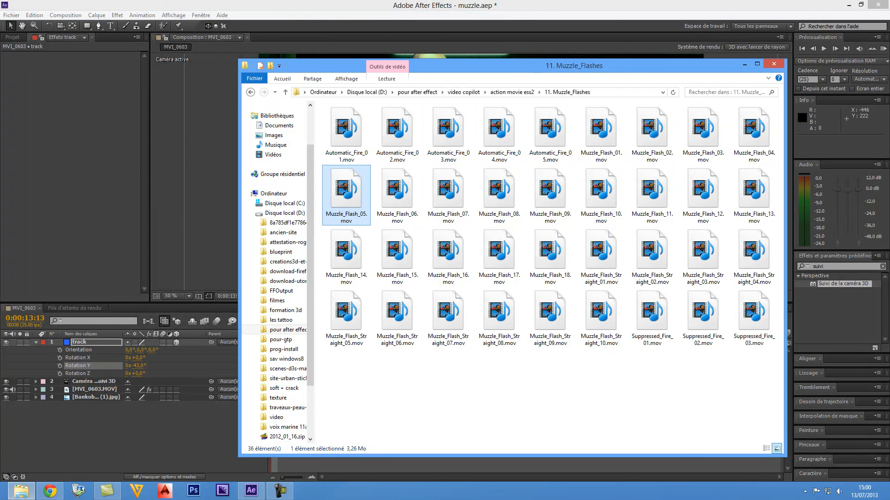
Import Muzzle_Flash_05.mov from the 11. Muzzle_Flashes folder into the After Effects project.
click(12, 37)
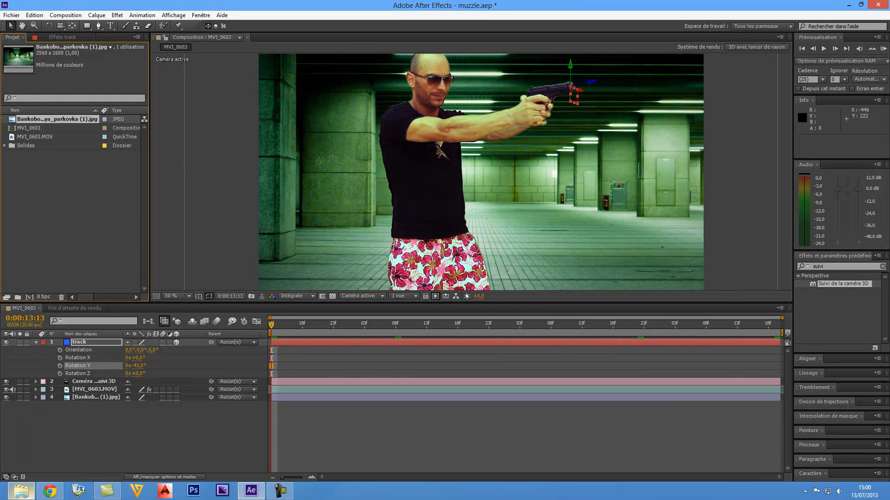
mouse_move(20, 490)
click(61, 442)
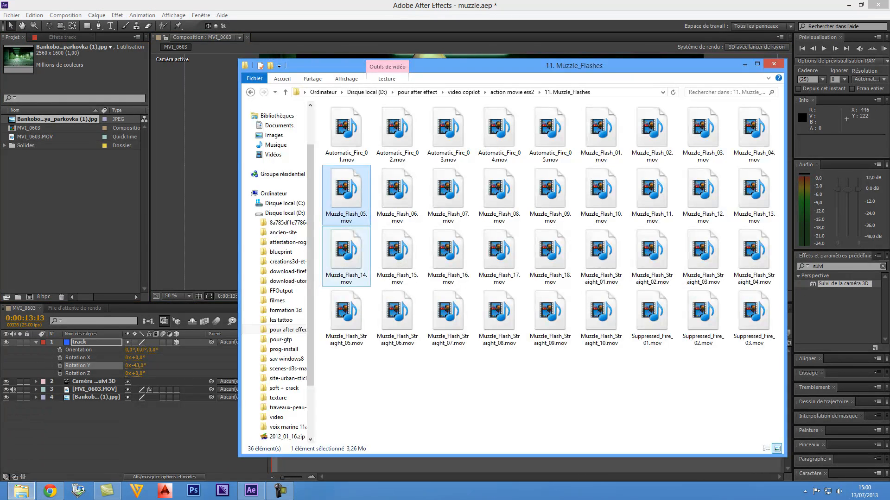
drag(346, 195, 79, 202)
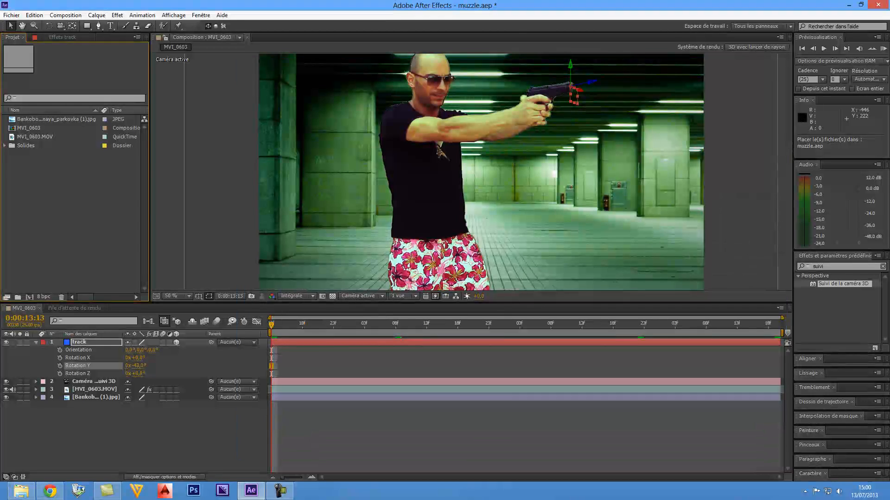
Preview other clips in the 11. Muzzle_Flashes folder, including Muzzle_Flash_Straight_03.mov, to pick a second flash.
click(21, 490)
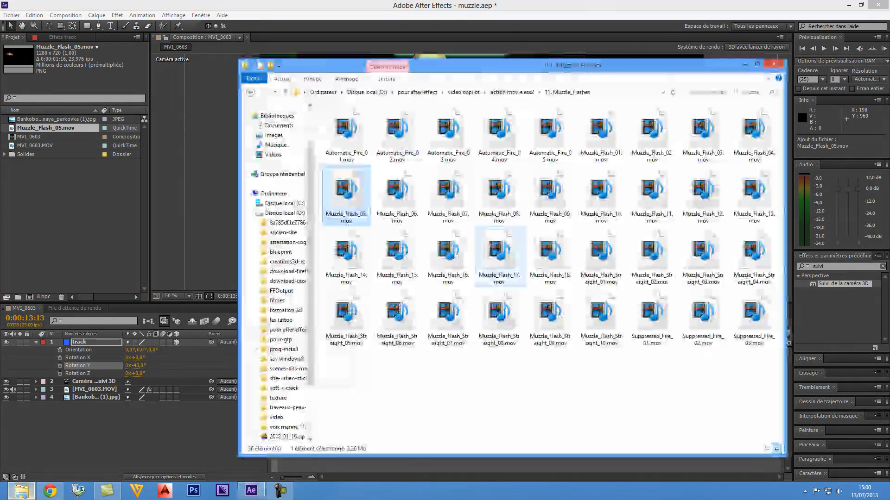
click(549, 256)
key(Return)
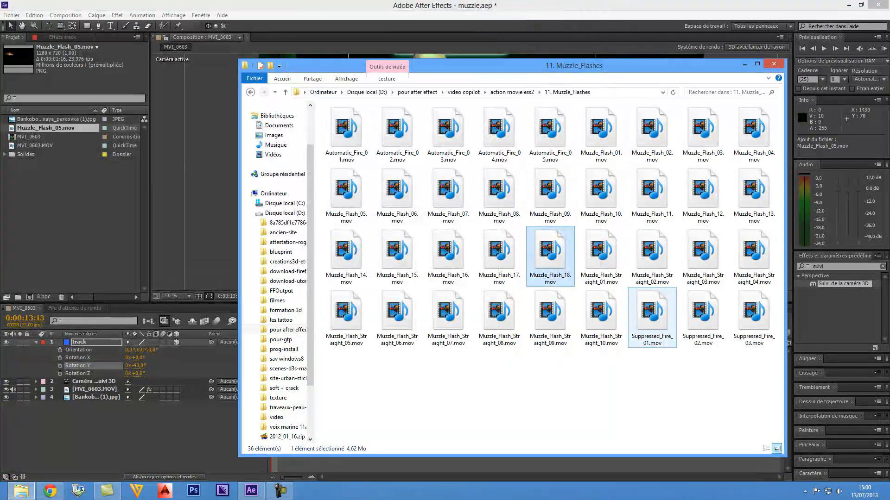
double_click(652, 317)
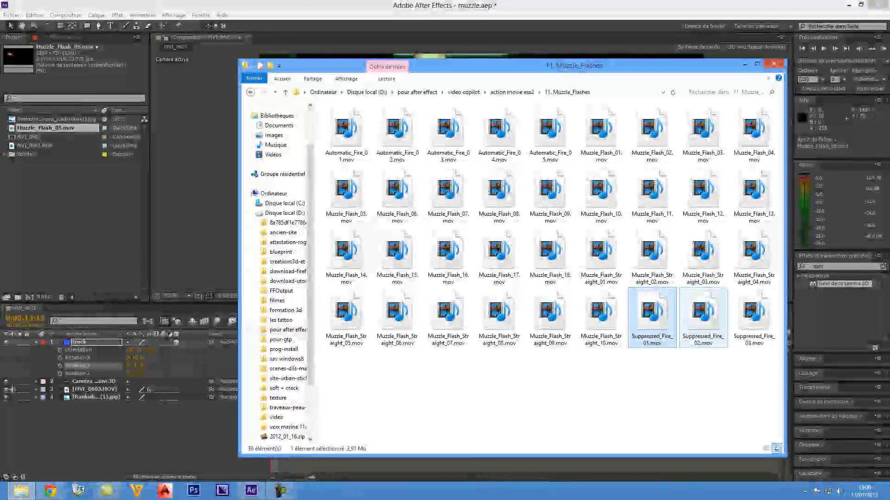
click(753, 257)
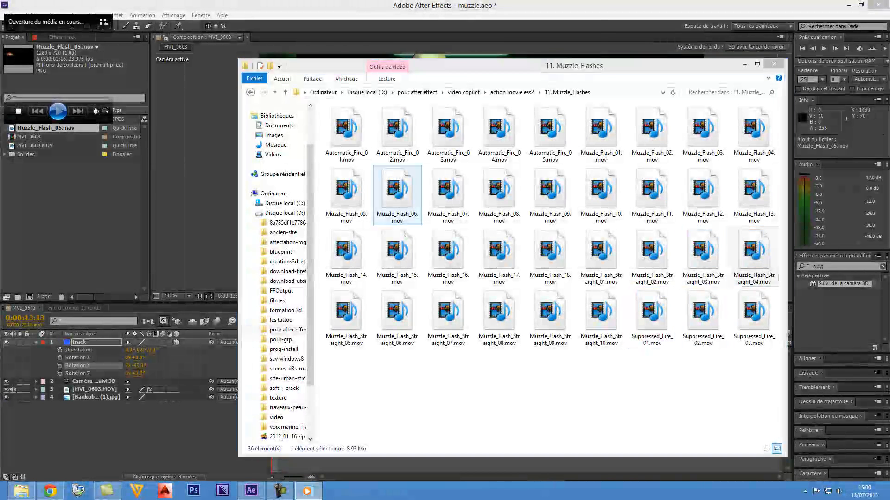
click(587, 5)
double_click(703, 256)
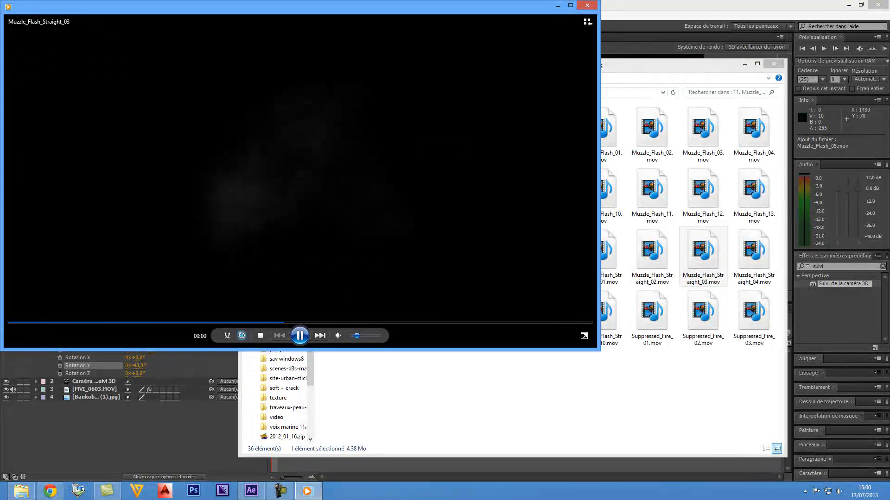
click(586, 5)
Import Muzzle_Flash_Straight_03.mov and add it together with Muzzle_Flash_05.mov to the composition above the track layer.
drag(702, 253, 23, 250)
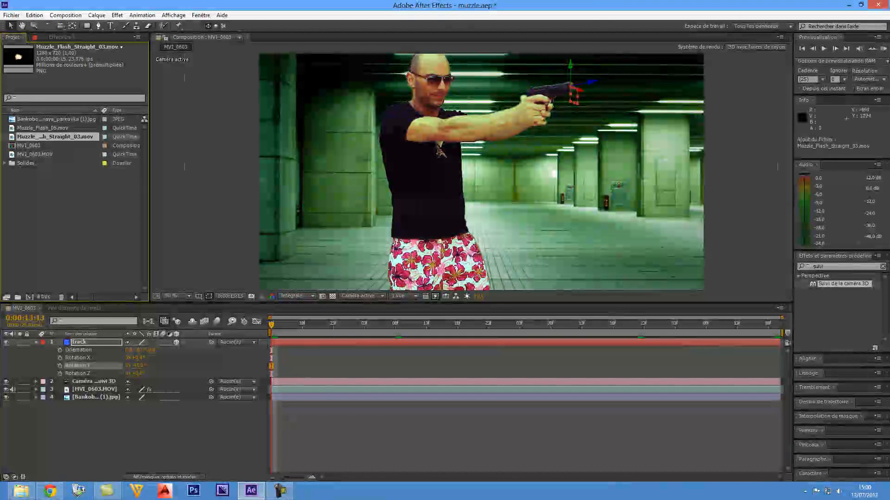
ctrl+click(45, 128)
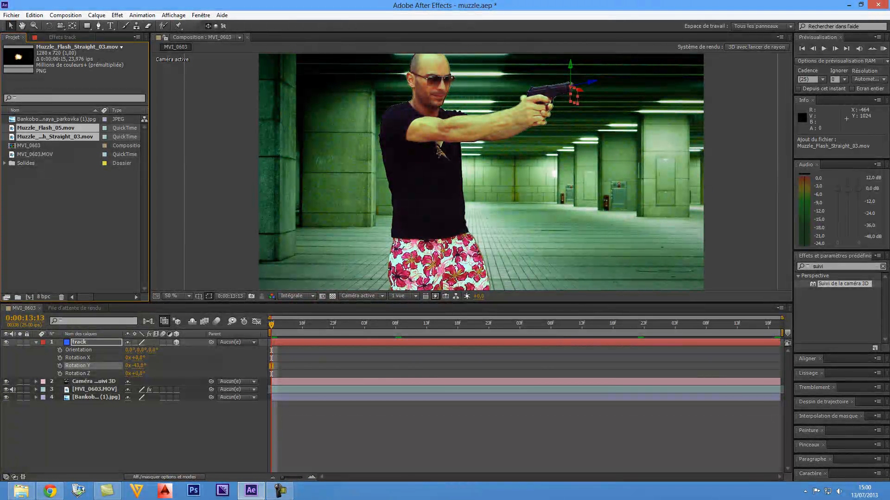
drag(45, 129, 92, 343)
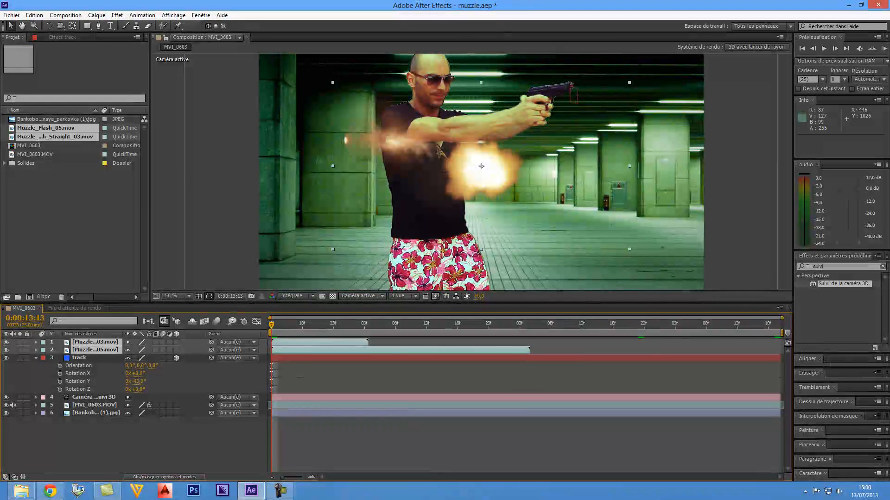
Switch the composition from the active camera to the Haut view around the track null.
click(361, 296)
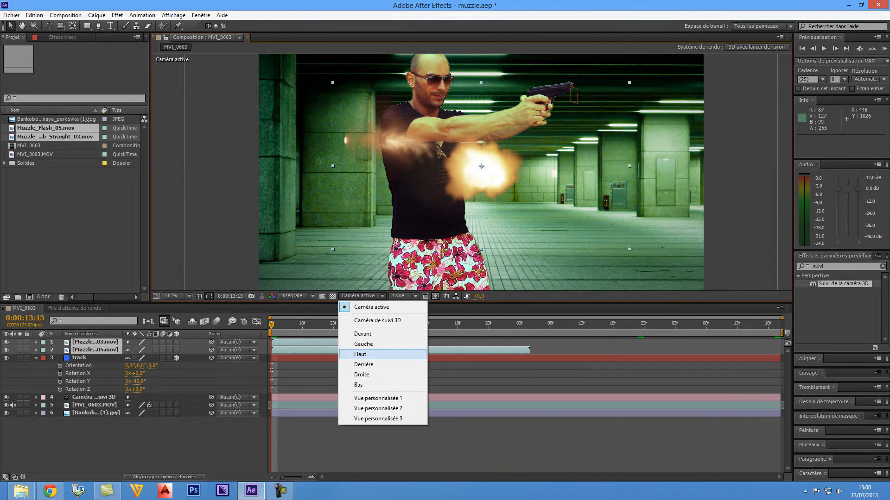
click(360, 354)
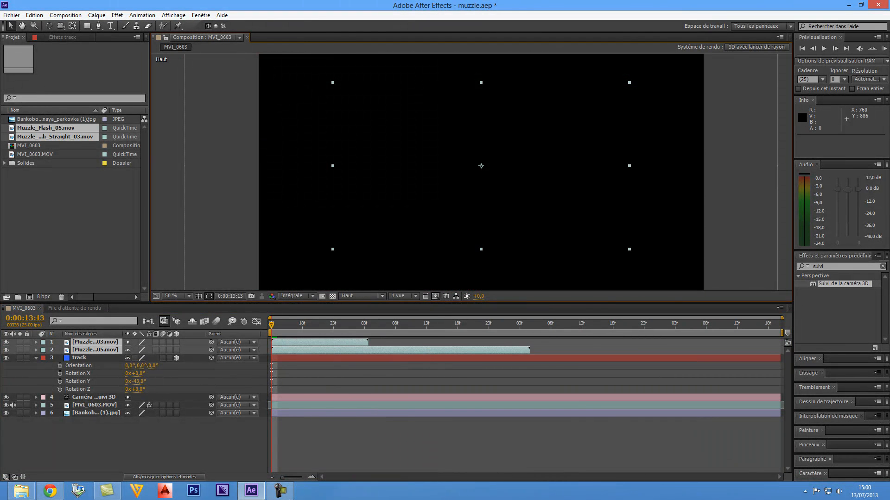
scroll(471, 185, down, 2)
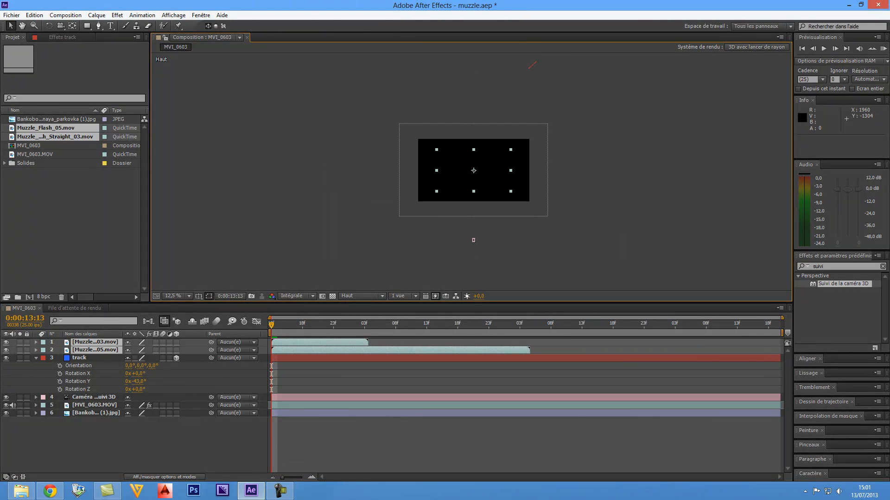
click(533, 68)
scroll(562, 85, up, 1)
drag(562, 85, 433, 199)
Make both muzzle-flash layers 3D and move Muzzle_Flash_Straight_03.mov close to the track null, at about 2032, 540, 1716.
click(95, 342)
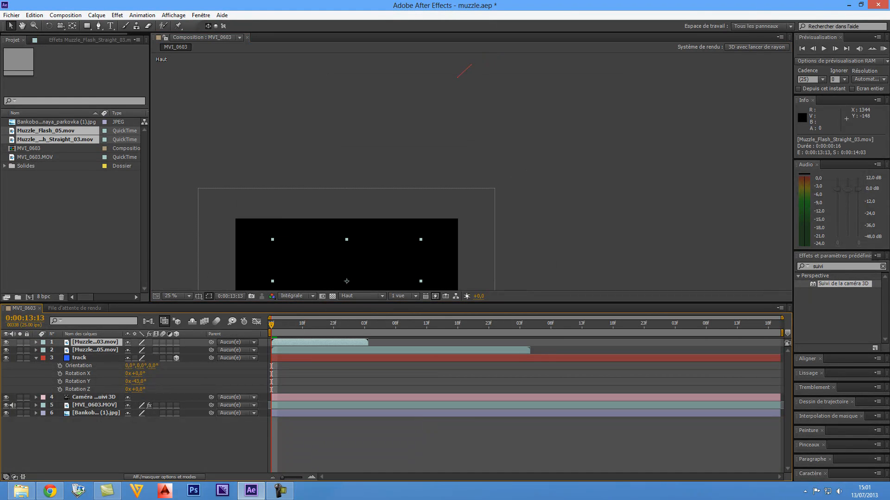
click(176, 342)
click(176, 350)
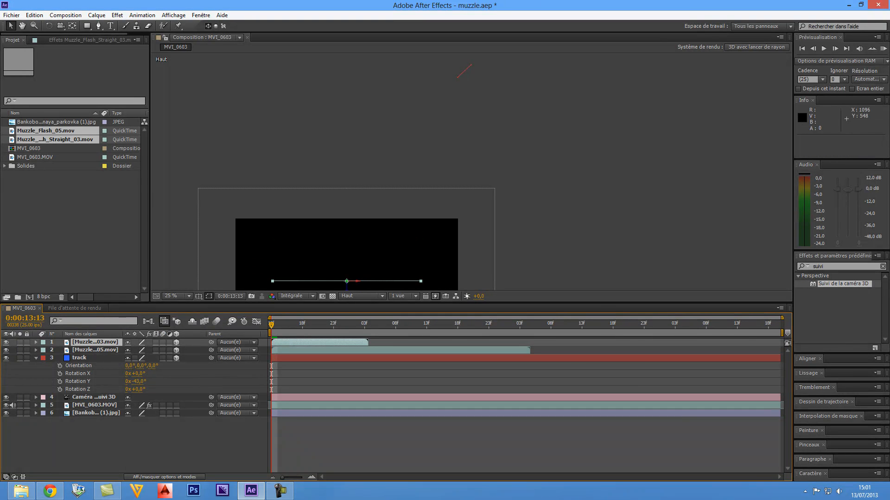
drag(347, 287, 483, 84)
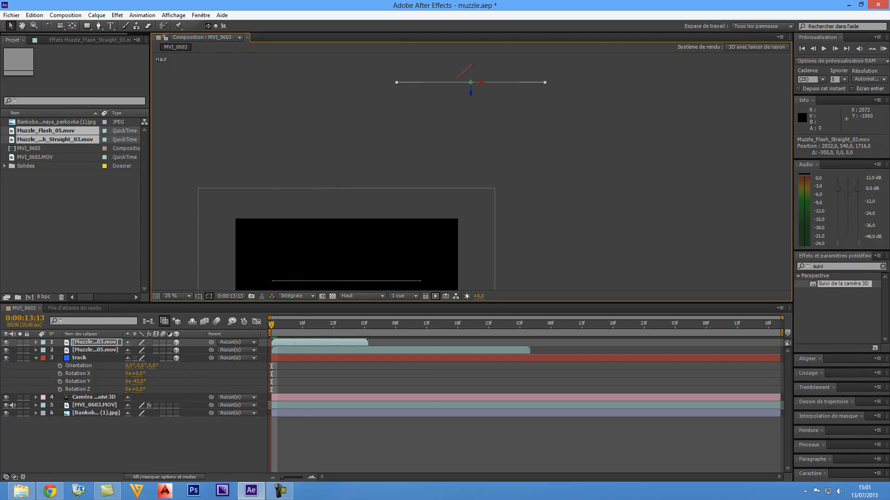
Return to the active camera view and raise the Muzzle_Flash_Straight_03.mov layer to the pistol's height, at about 2032, -344, 1716.
click(362, 296)
click(366, 332)
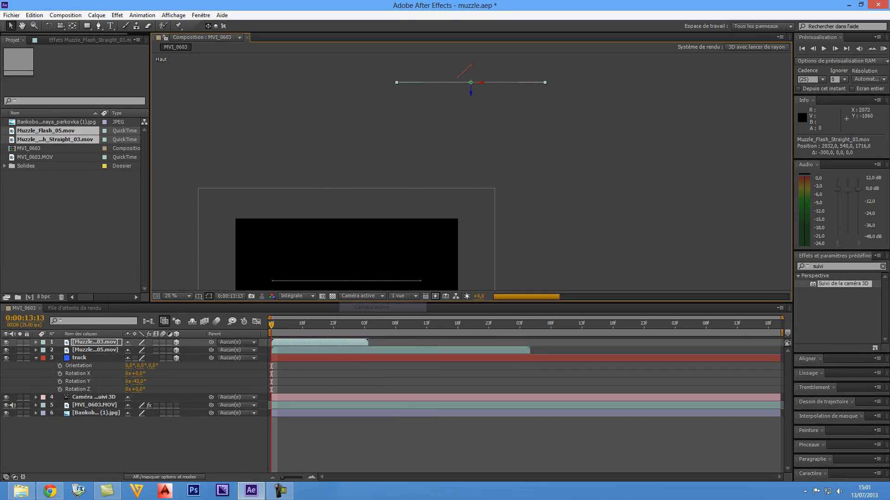
key(space)
drag(420, 223, 429, 168)
scroll(429, 168, up, 2)
key(space)
drag(343, 260, 359, 88)
click(361, 295)
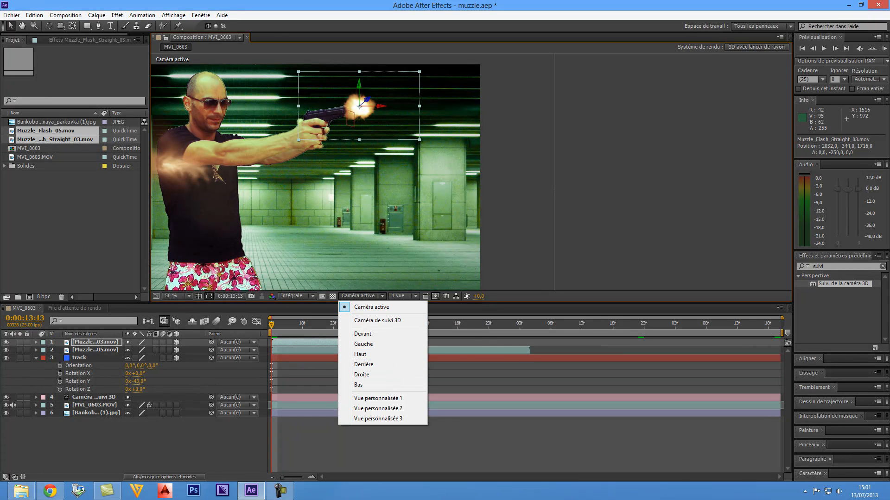
Rotate the Muzzle_Flash_Straight_03.mov layer about its Y axis to an orientation of about 326° to follow the barrel's direction.
click(48, 26)
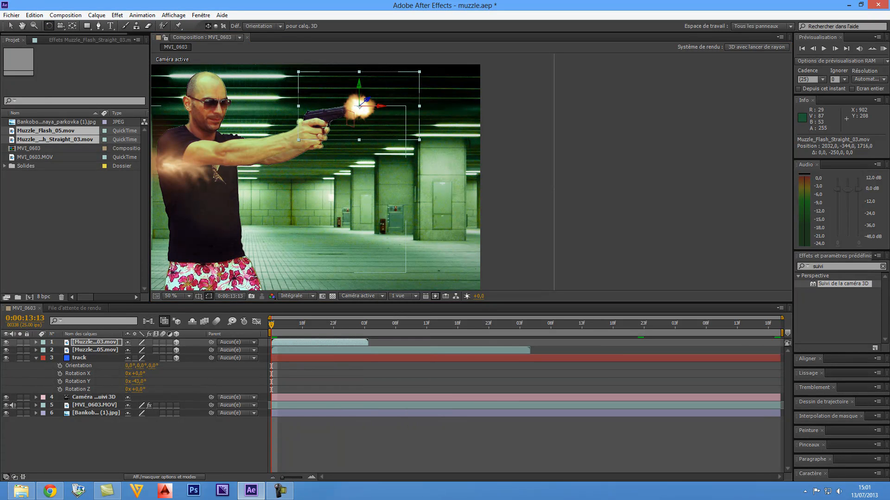
drag(360, 84, 367, 84)
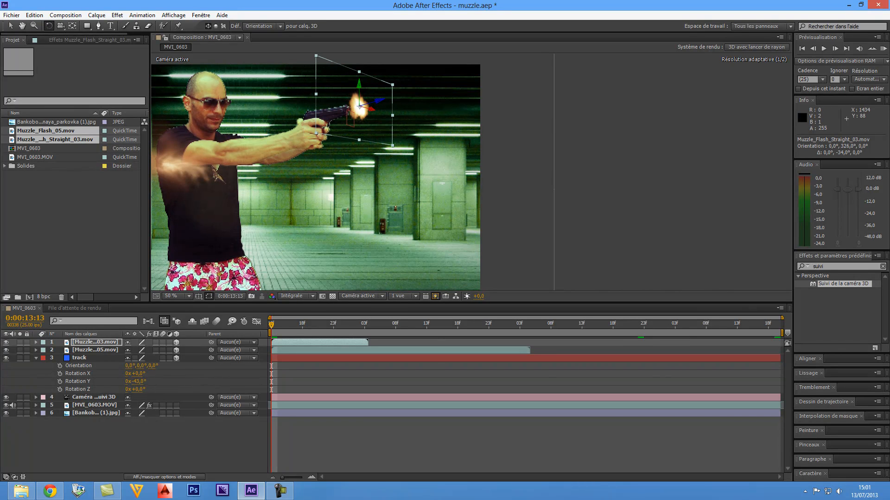
key(v)
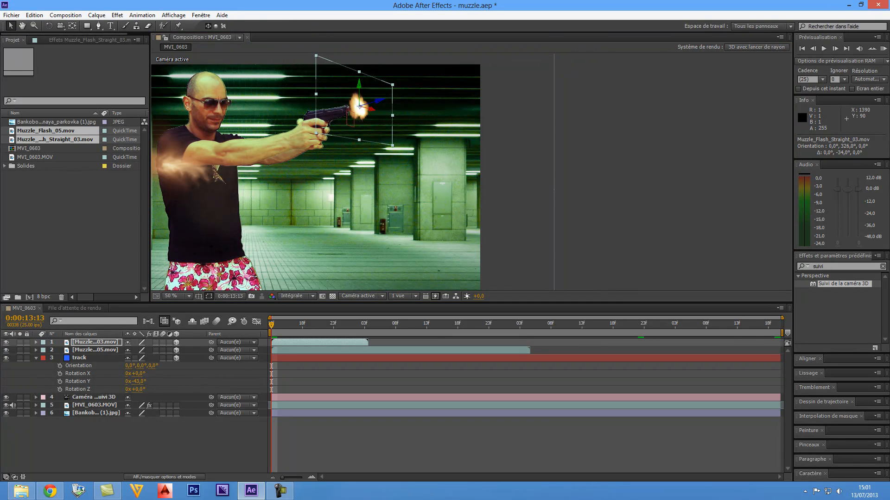
Move the Muzzle_Flash_Straight_03.mov layer onto the tip of the pistol barrel, at about 1956, -328, 1716.
drag(358, 86, 358, 89)
key(period)
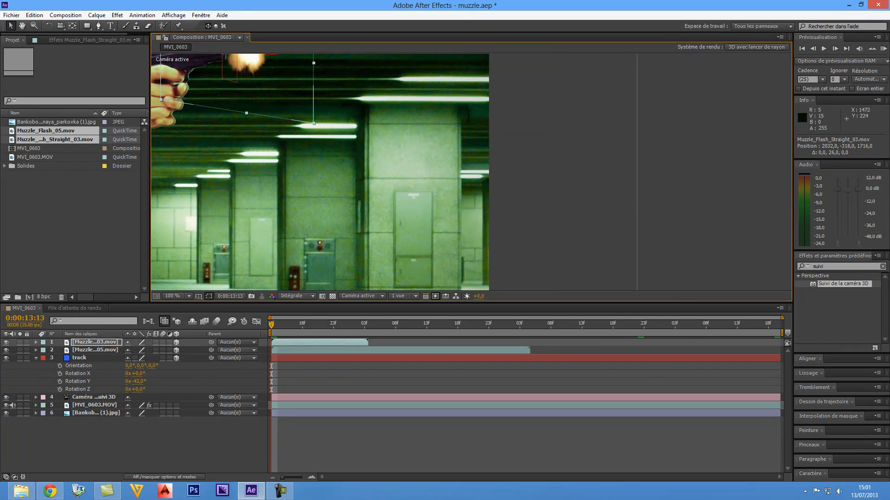
key(period)
drag(175, 58, 446, 321)
key(comma)
key(period)
drag(348, 200, 321, 196)
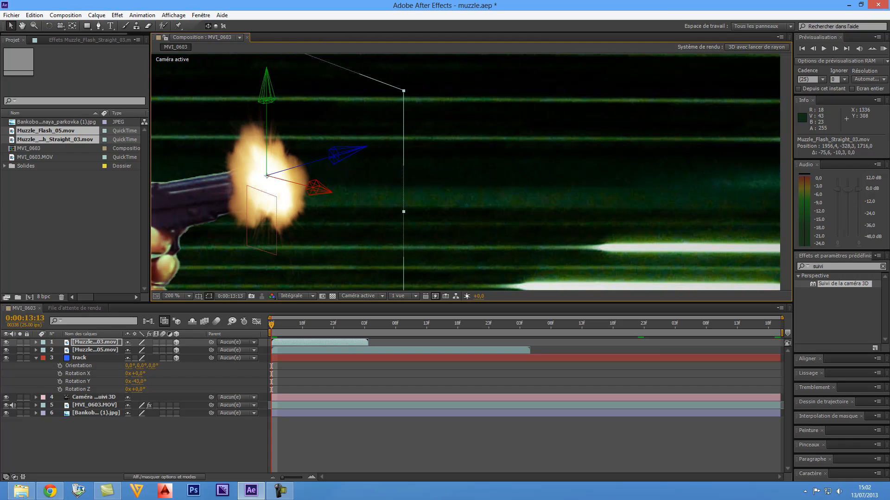
Parent the Muzzle_Flash_Straight_03.mov layer to the track null and check frame by frame how it follows the pistol from 0:00:13:13.
click(211, 342)
drag(211, 342, 85, 357)
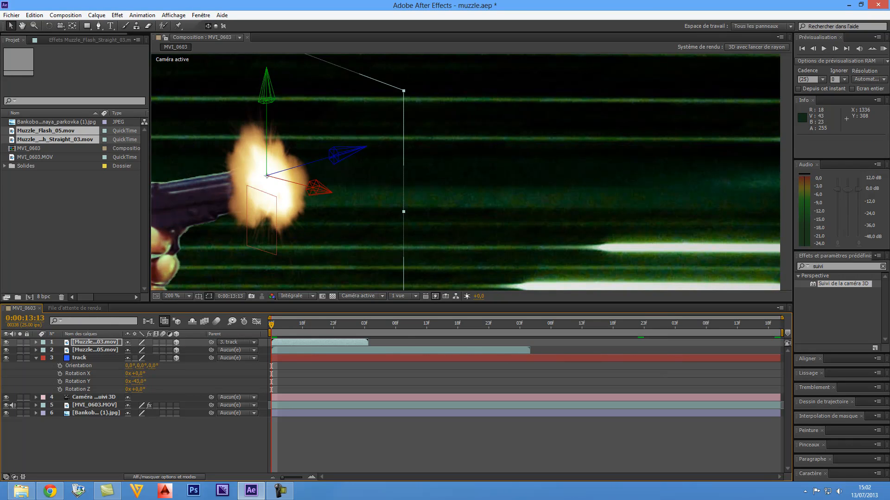
key(Page_Down)
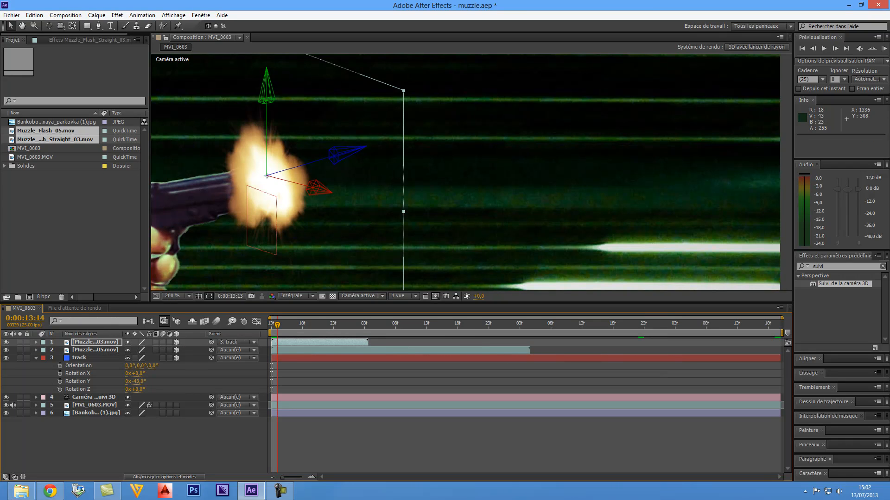
key(Page_Up)
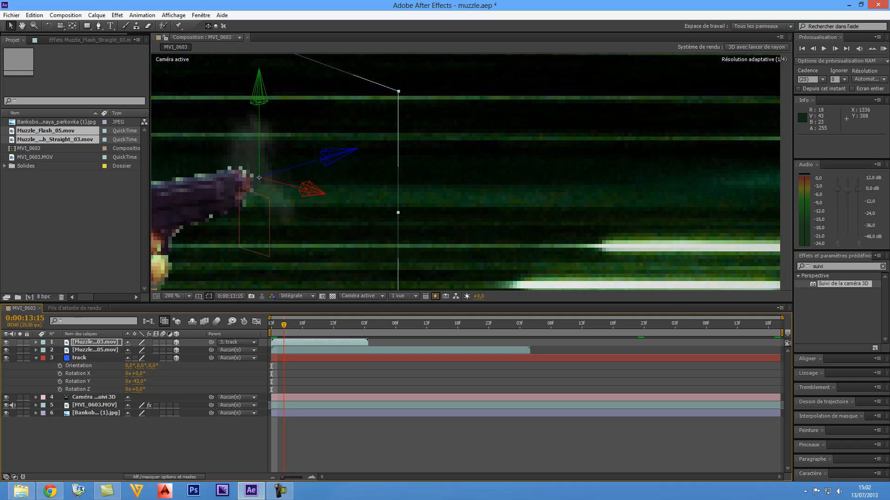
key(Page_Down)
key(Page_Down)
key(Page_Down)
key(Page_Down)
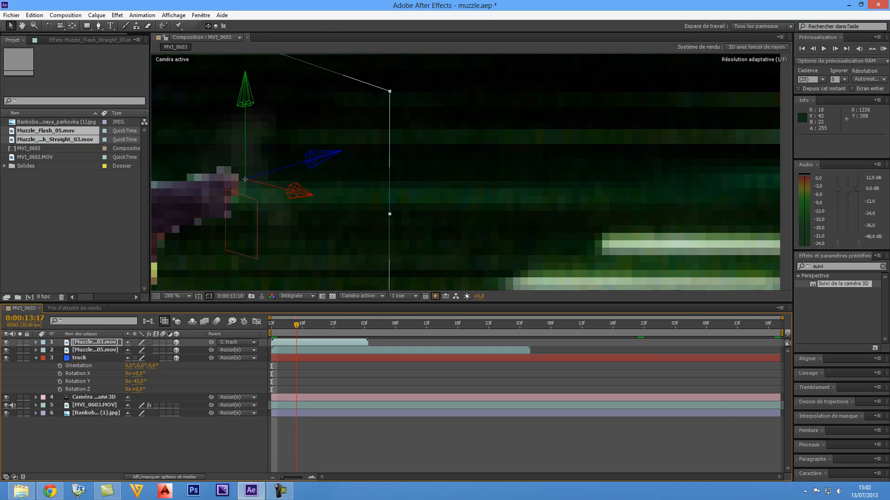
key(Page_Up)
key(Page_Up)
key(Page_Up)
key(Page_Up)
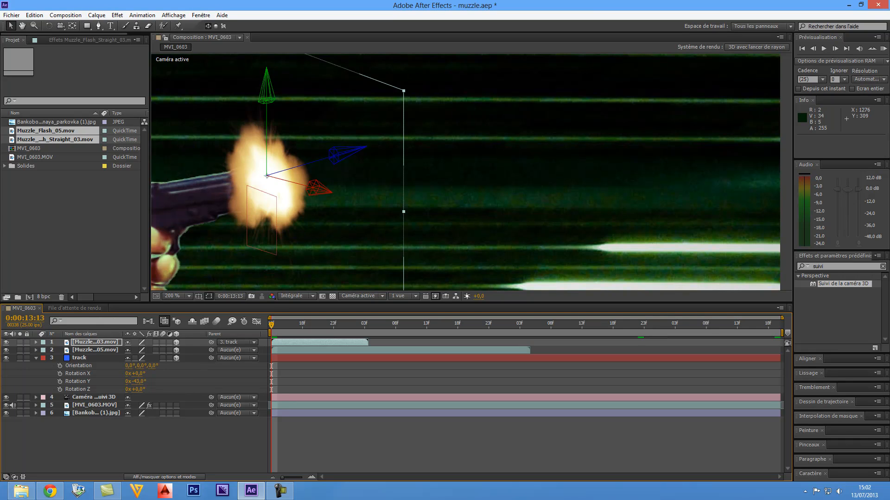
Rename the Muzzle_Flash_Straight_03.mov layer as muzzle-canon.
click(94, 342)
key(Return)
key(BackSpace)
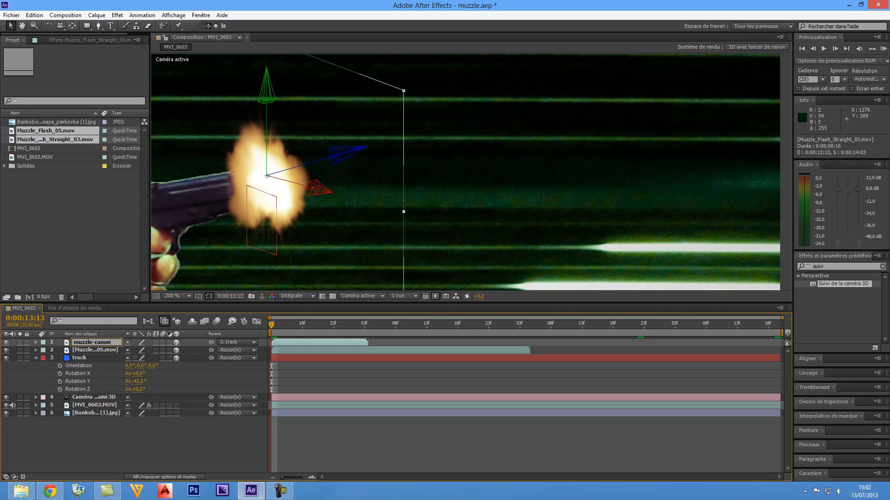
key(Return)
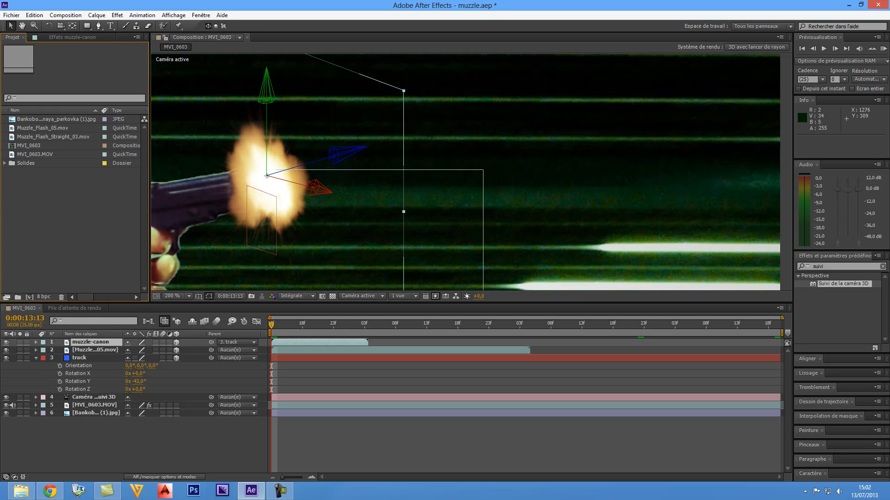
Try to split the muzzle-canon layer at 0:00:13:13.
right_click(111, 341)
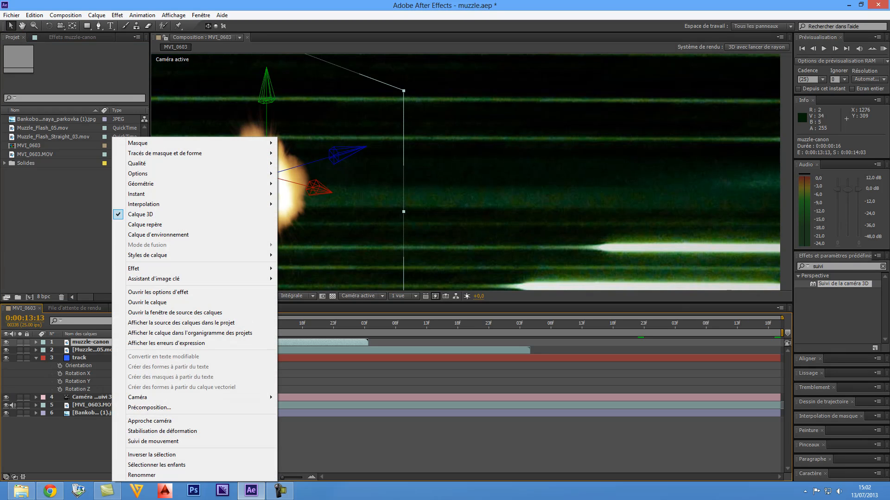
click(97, 14)
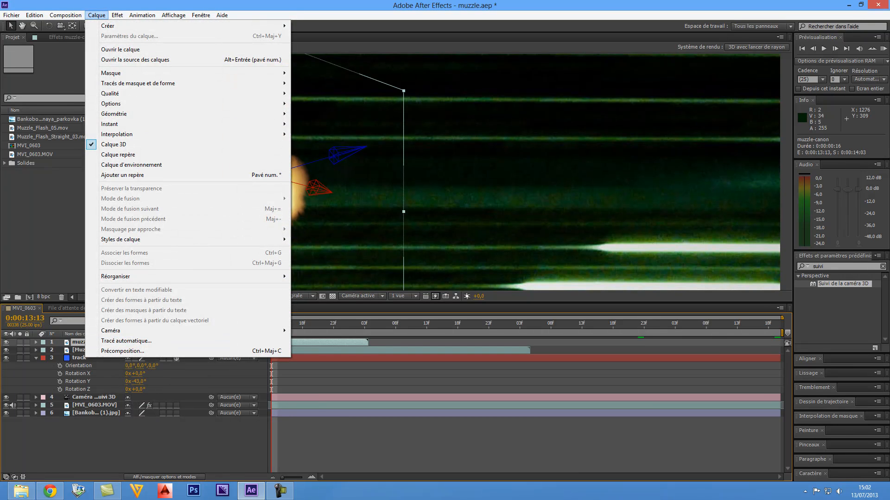
key(Escape)
click(97, 15)
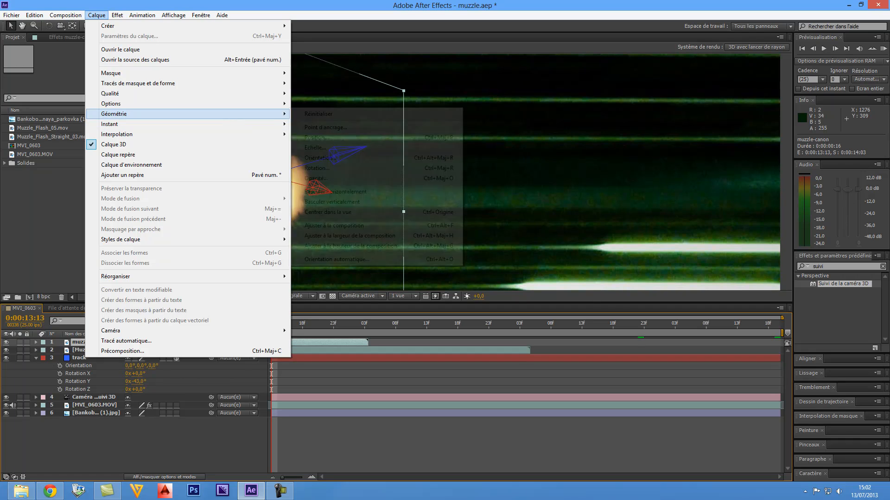
mouse_move(109, 124)
mouse_move(33, 15)
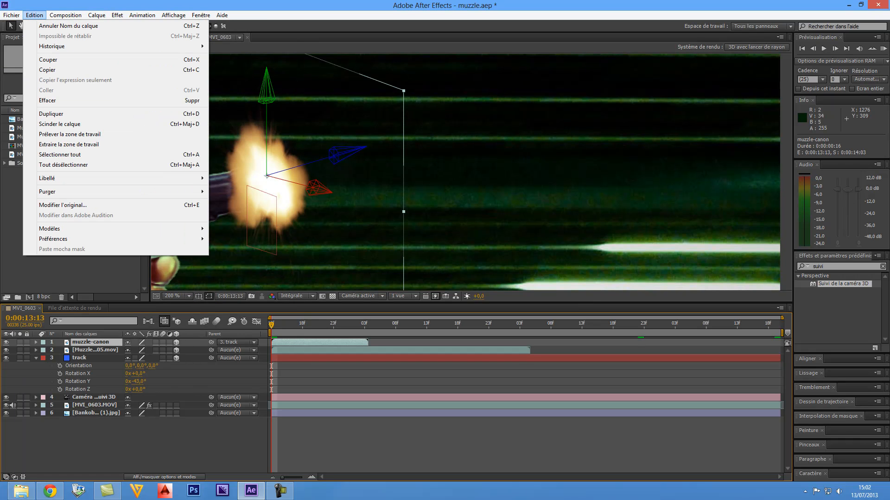
click(59, 124)
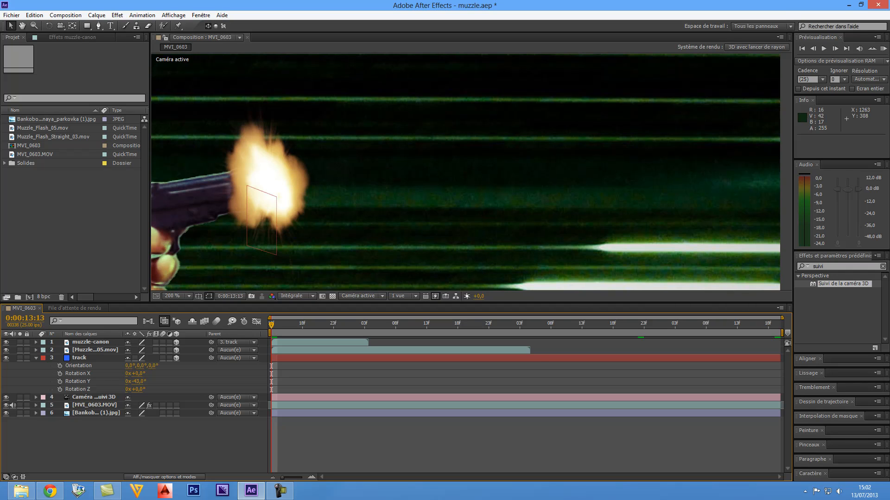
key(ctrl+z)
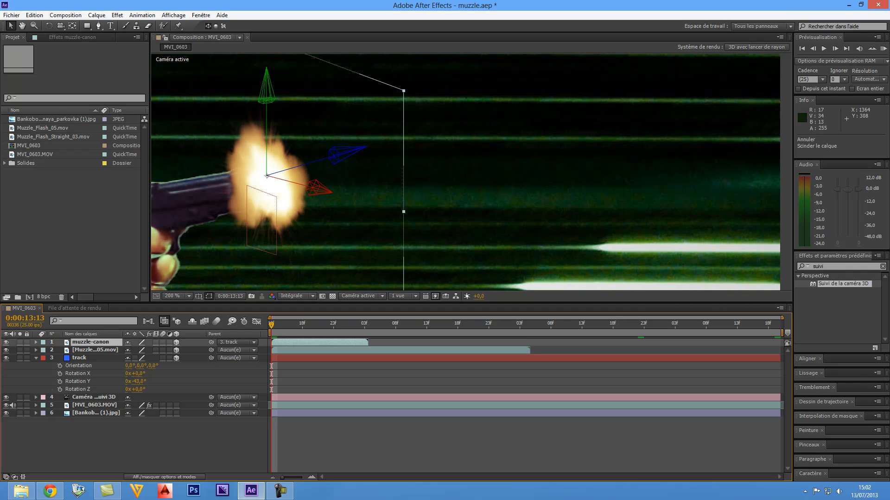
Shift the muzzle-canon and Muzzle_Flash_05.mov layers one frame later so both start at 0:00:13:14, and check the neighbouring frames.
key(Page_Down)
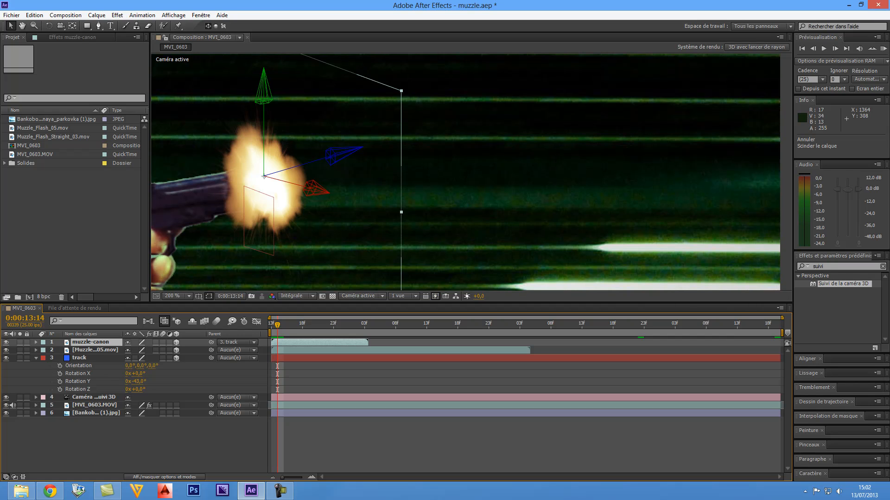
key(Page_Up)
key(alt+Page_Down)
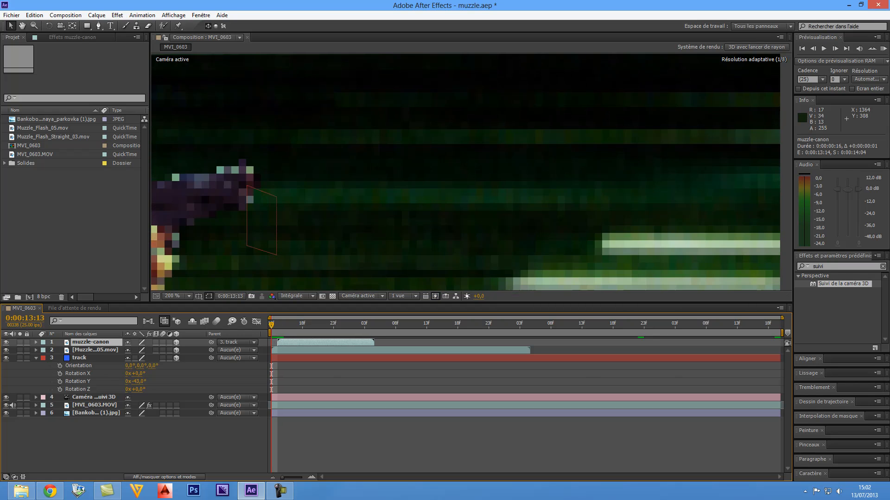
key(ctrl+Down)
key(alt+Page_Down)
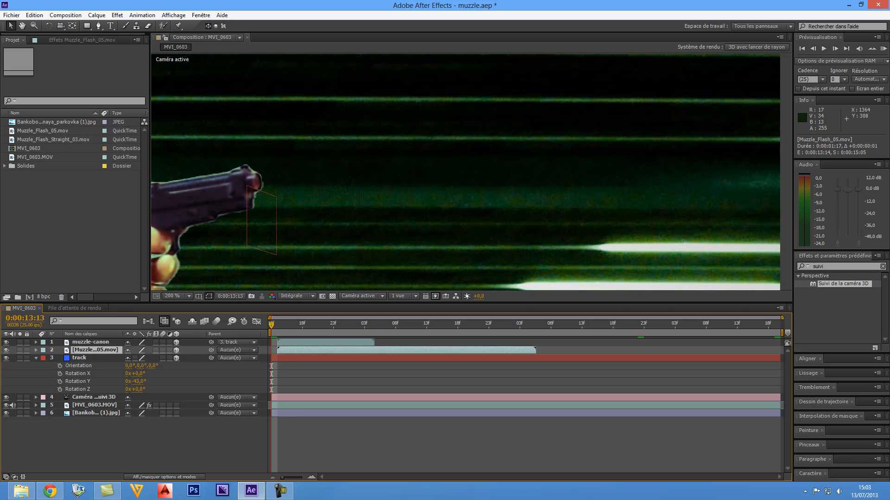
key(Page_Down)
key(Page_Up)
key(Page_Down)
key(Page_Up)
Split the muzzle-canon layer at 0:00:13:15.
key(Page_Down)
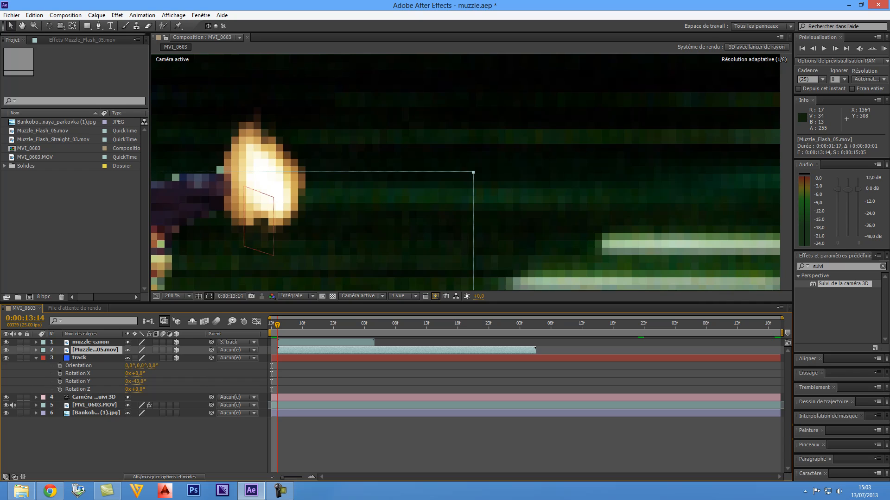
key(Page_Down)
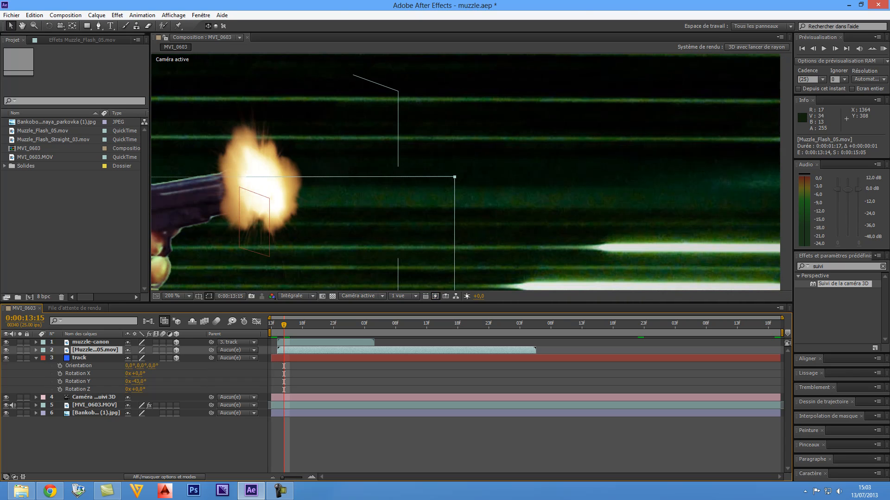
click(319, 342)
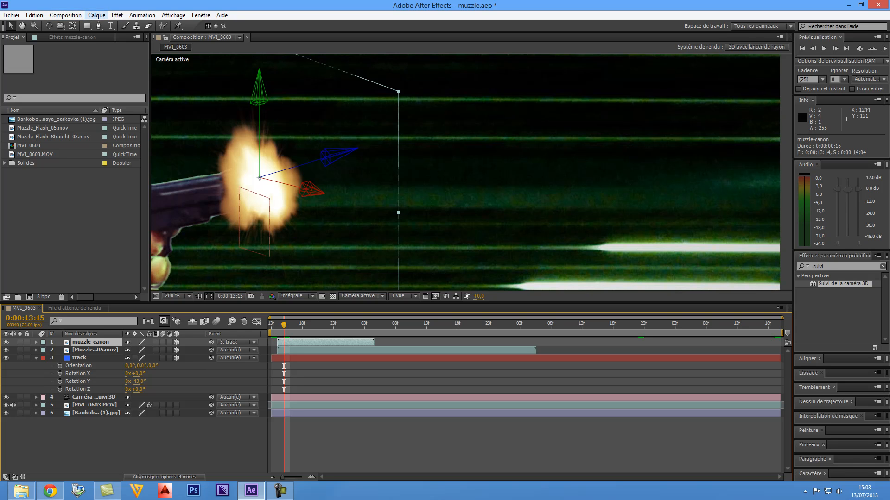
click(97, 15)
click(56, 124)
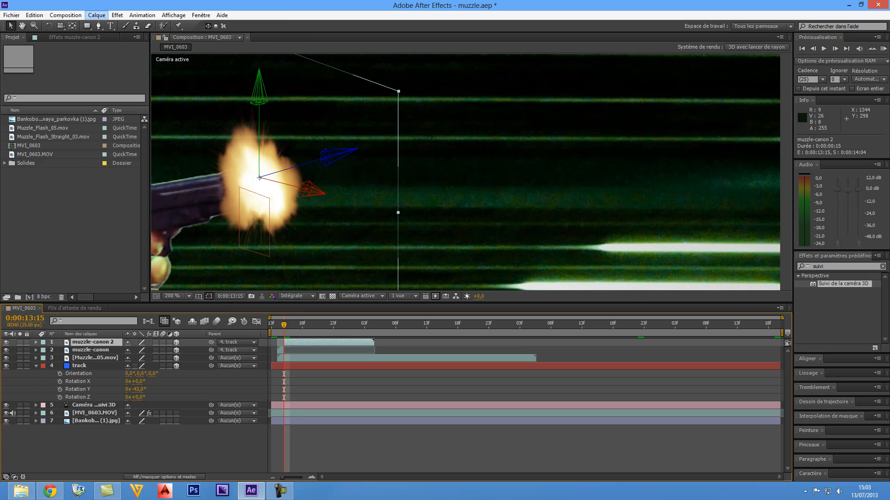
Freeze the frame of muzzle-canon 2, extend the layer to the end of the timeline and check the tracking at 0:00:13:18.
click(96, 15)
mouse_move(188, 124)
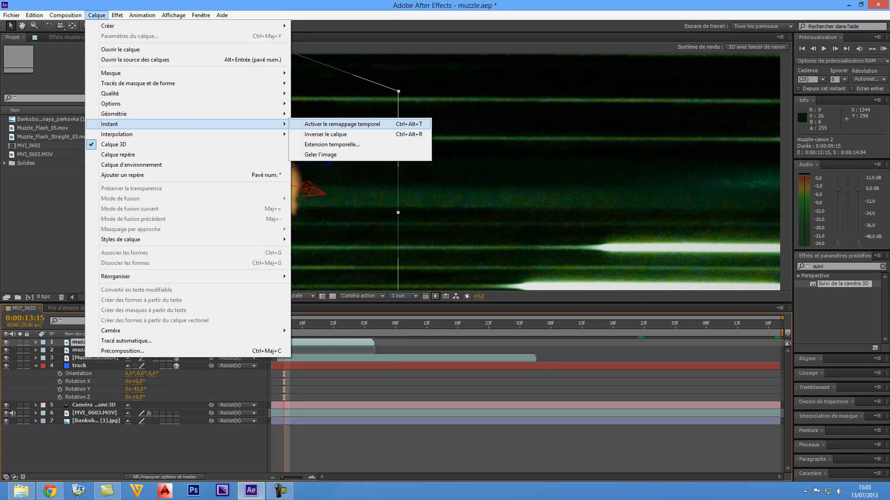
click(324, 155)
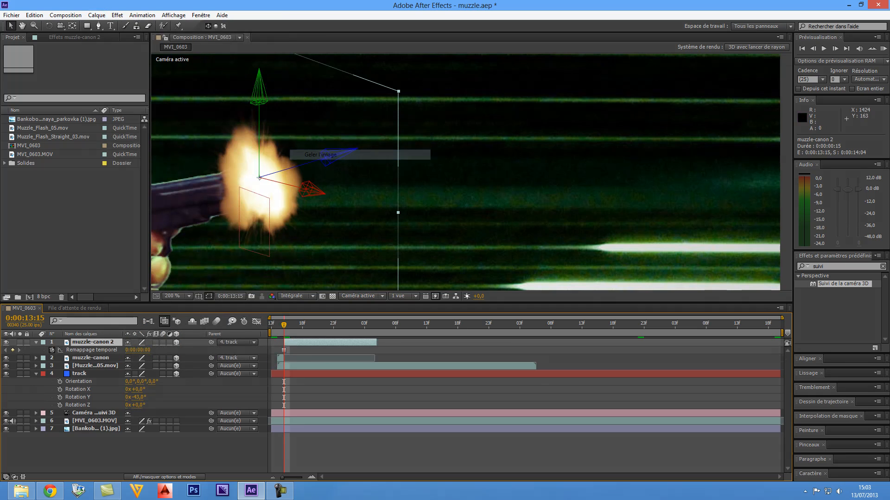
drag(376, 342, 782, 342)
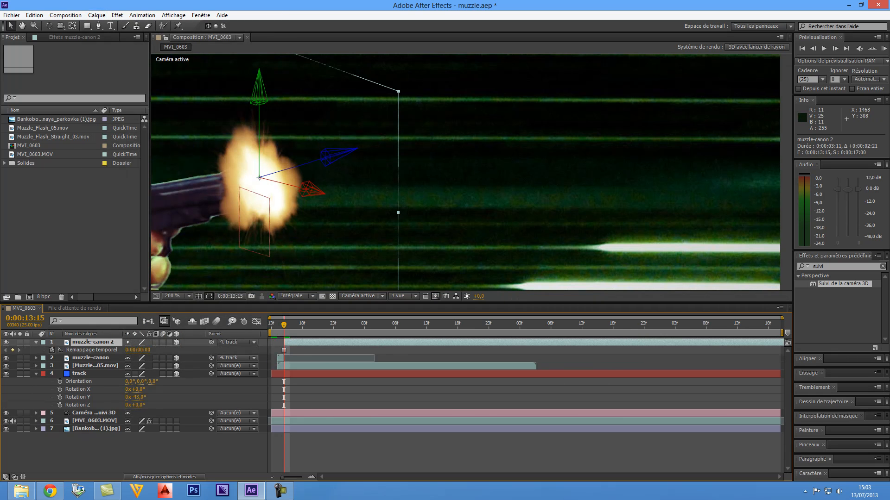
drag(283, 325, 321, 325)
scroll(465, 171, down, 1)
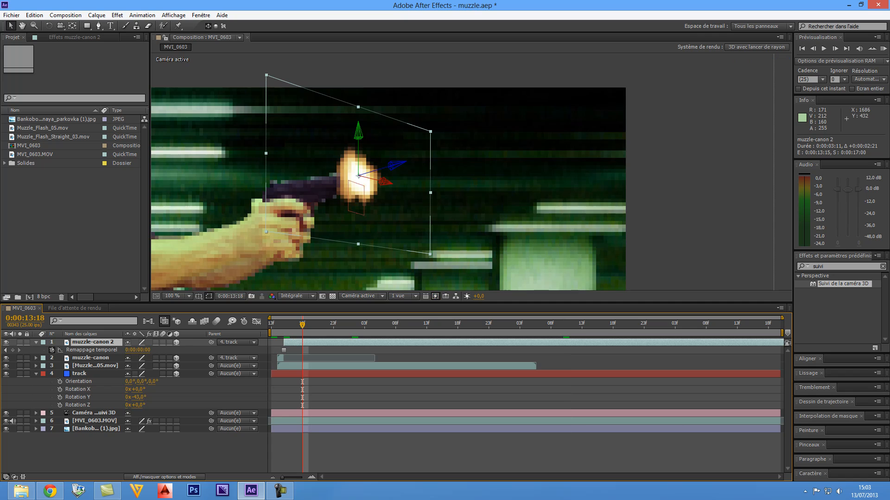
Move the Muzzle_Flash_05.mov layer at 0:00:13:14 in front of the pistol, to about position 1982, 296, 0.
click(95, 365)
key(comma)
key(comma)
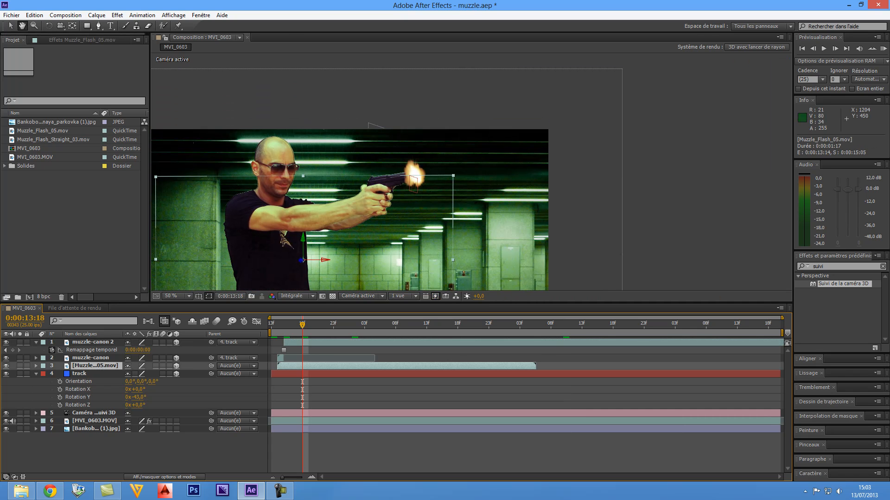
drag(389, 223, 396, 173)
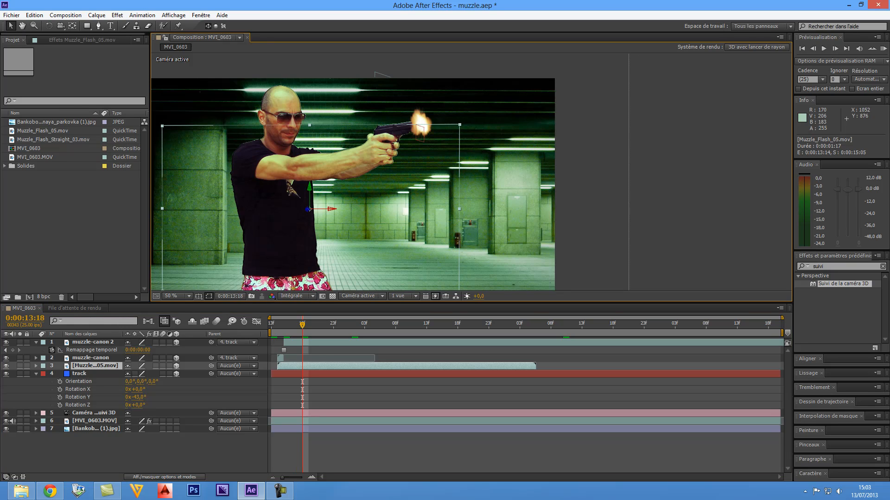
key(Page_Up)
key(Page_Up)
key(Page_Up)
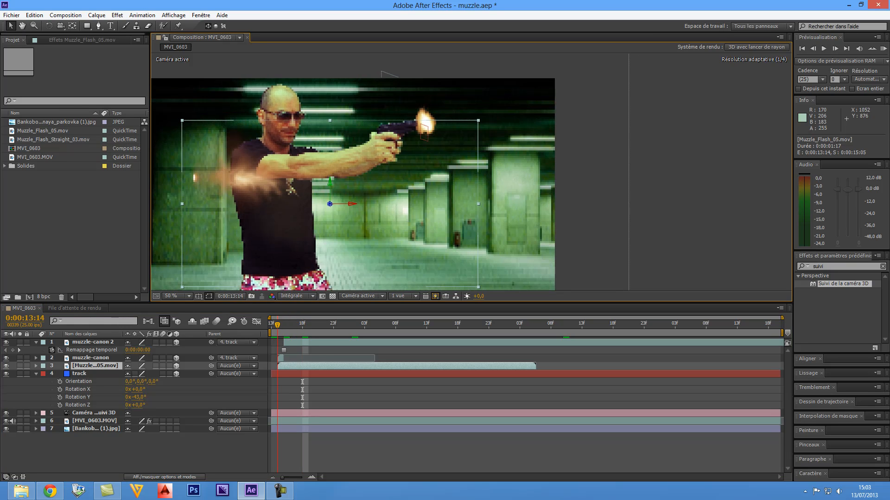
click(777, 313)
key(Page_Up)
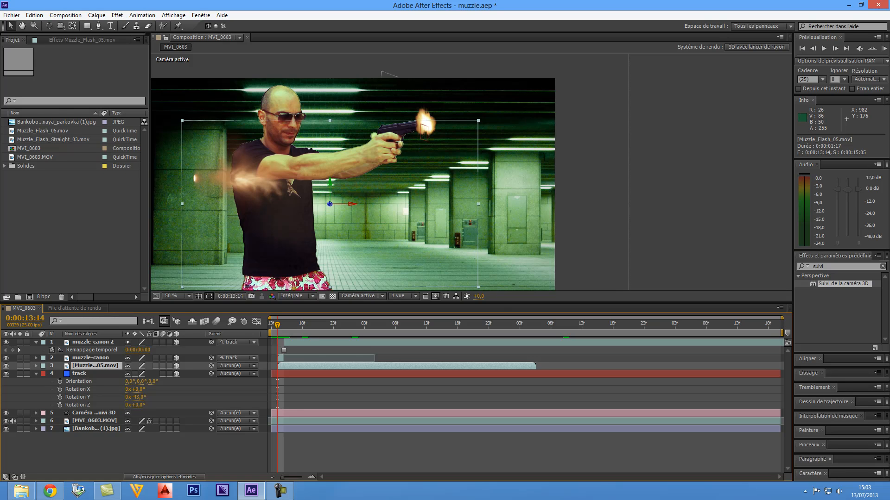
drag(352, 203, 566, 125)
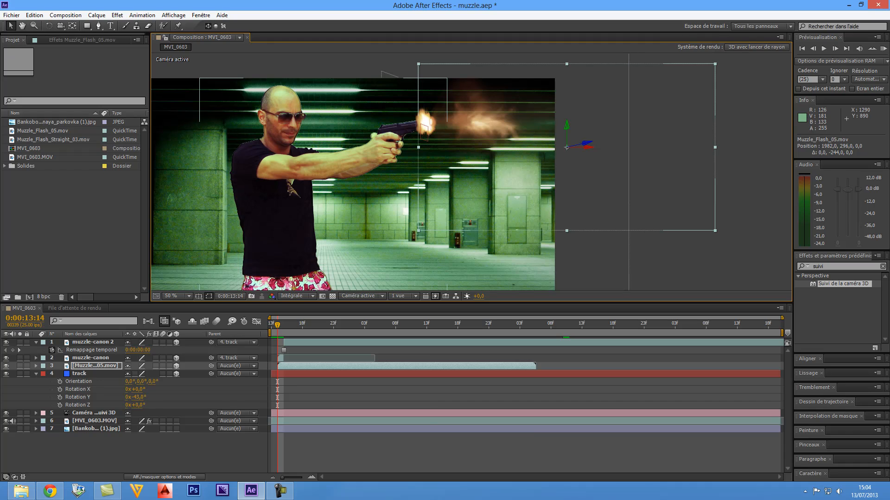
Push the Muzzle_Flash_05.mov layer back in the top view to a Z position of about 1704, level with the muzzle-canon layer.
click(362, 296)
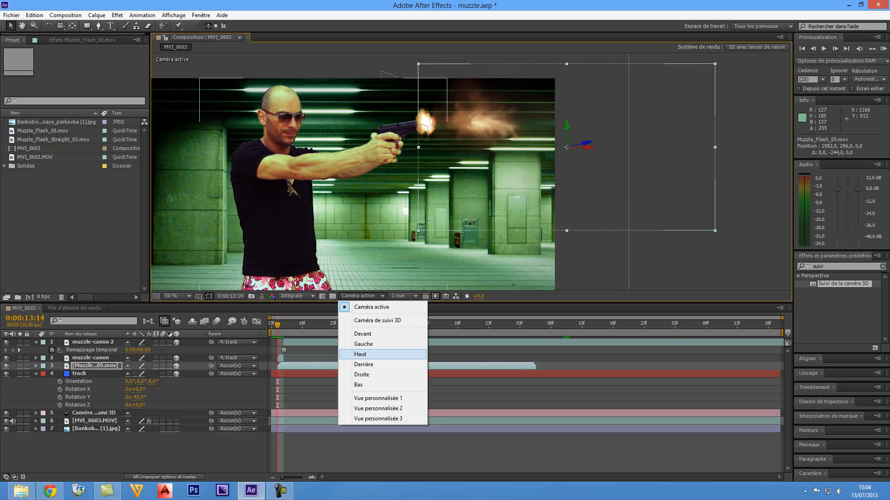
click(360, 354)
key(comma)
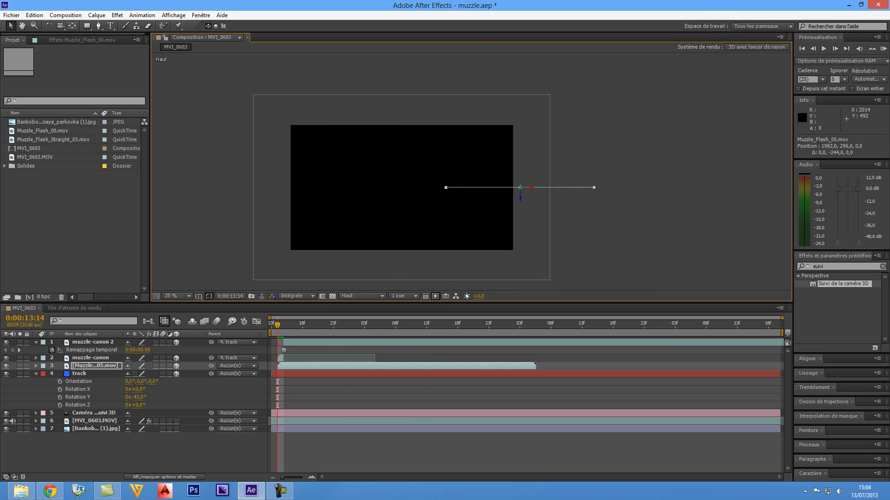
key(comma)
drag(496, 186, 495, 87)
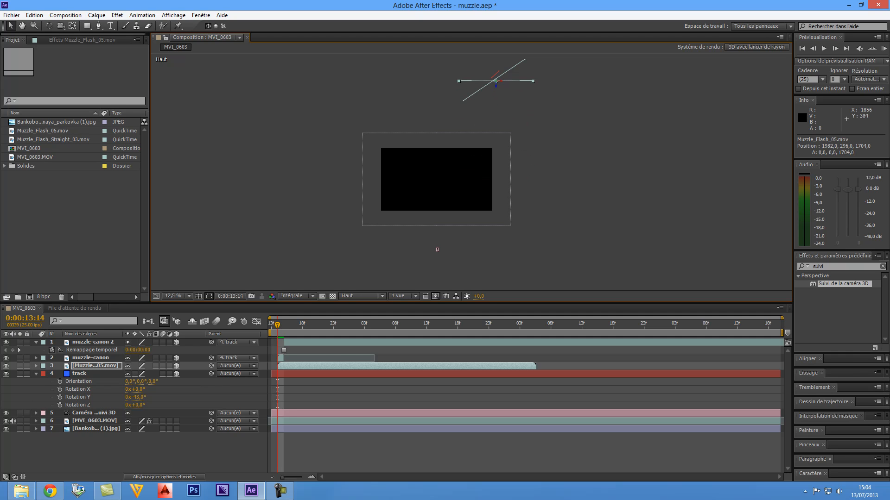
Set the Muzzle_Flash_05.mov layer's Y rotation to -34° and align it with the muzzle-canon layer at about position 1973, 296, 1717.
key(r)
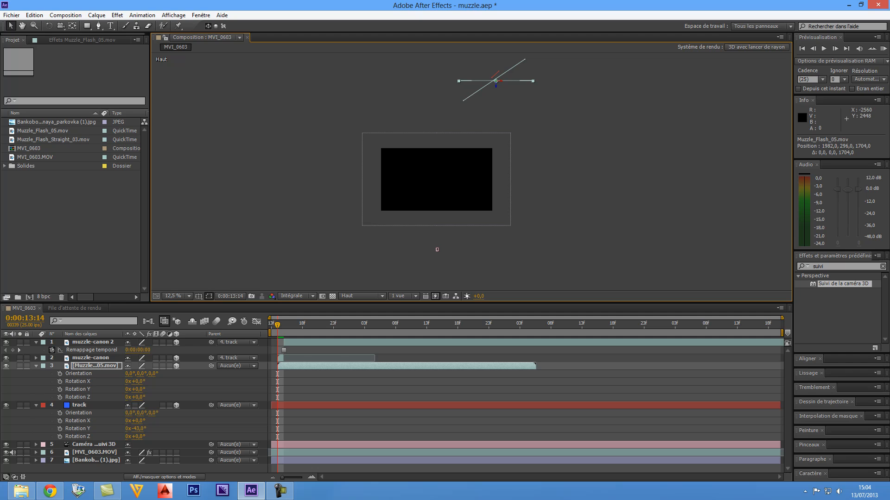
drag(135, 390, 119, 390)
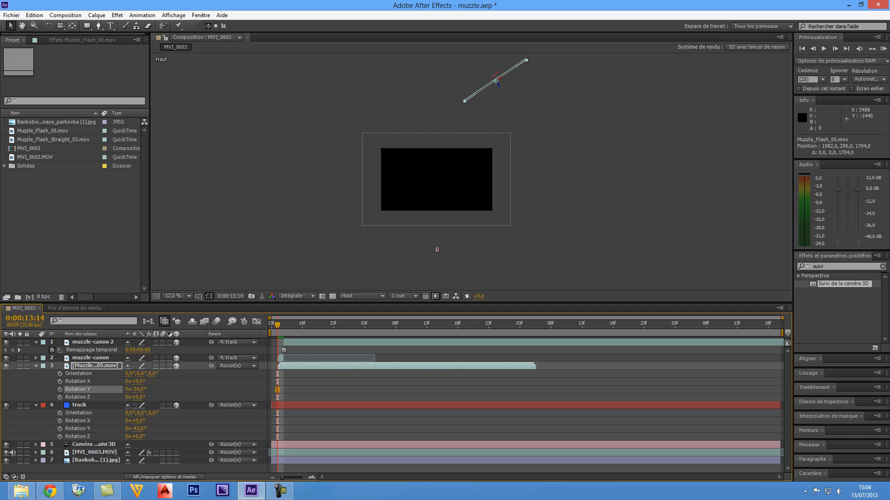
scroll(456, 101, up, 2)
key(space)
drag(457, 102, 474, 270)
drag(537, 121, 562, 211)
drag(626, 63, 502, 189)
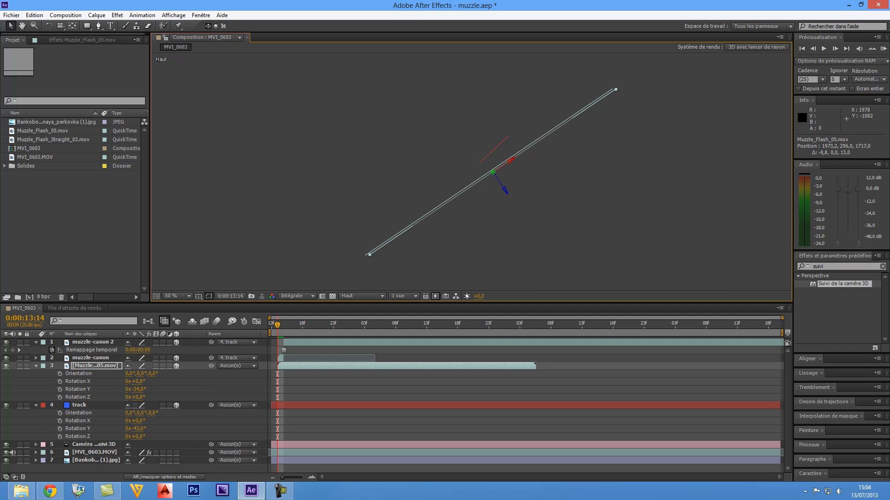
Set the Muzzle_Flash_05.mov layer's Y rotation to 52° and slide its rear edge near the muzzle-canon layer, about position 2322, 296, 1270.
drag(138, 389, 178, 389)
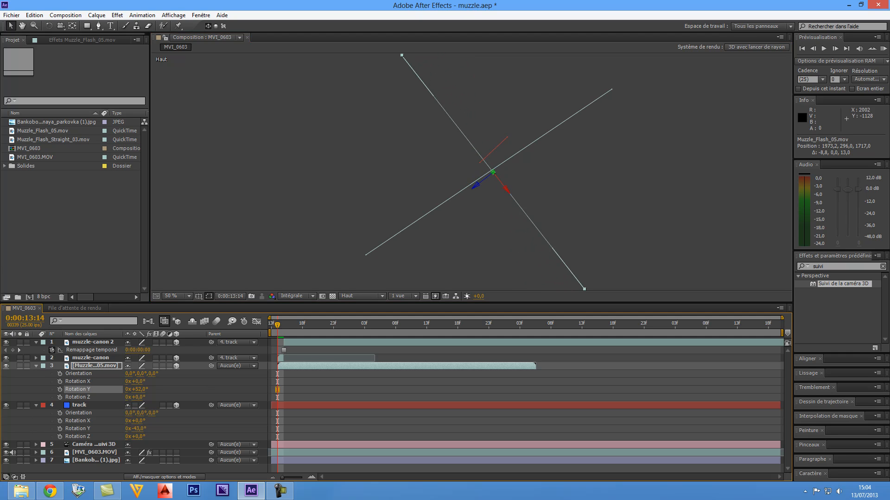
drag(493, 172, 574, 275)
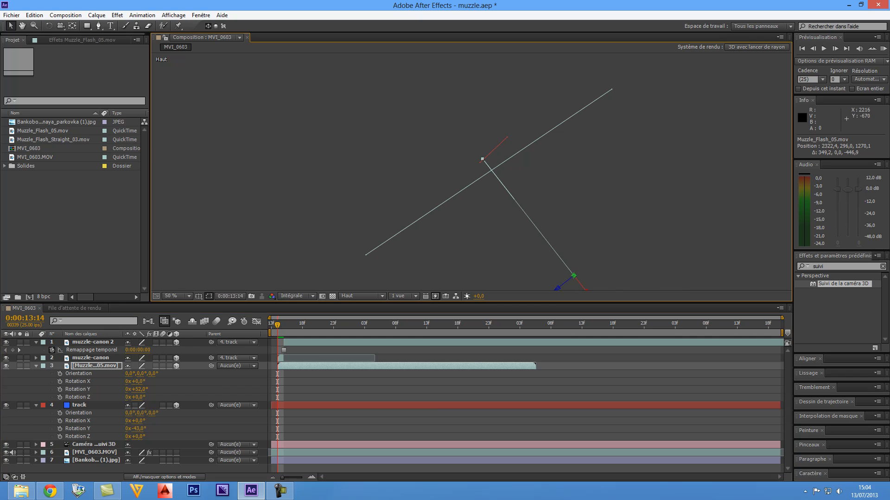
click(362, 295)
click(366, 305)
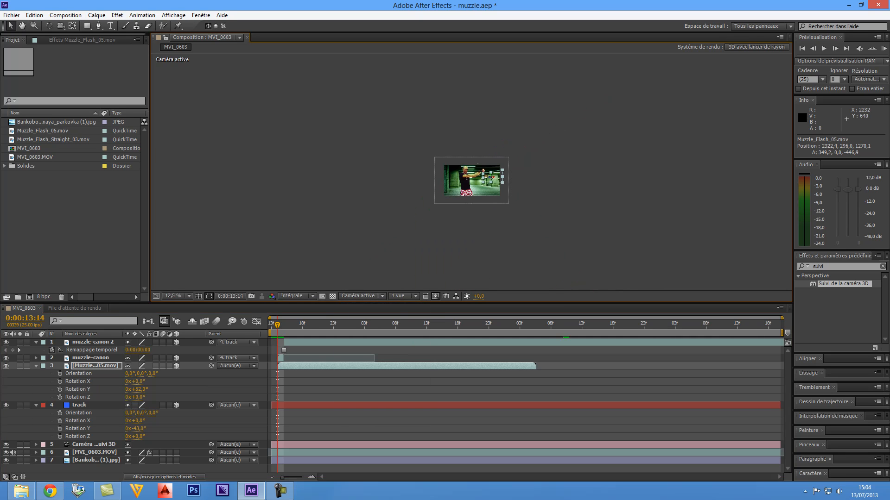
Raise the Muzzle_Flash_05.mov layer to the pistol's muzzle, about position 2306, -202, 1291, and check its placement from the top view.
drag(626, 195, 641, 152)
key(period)
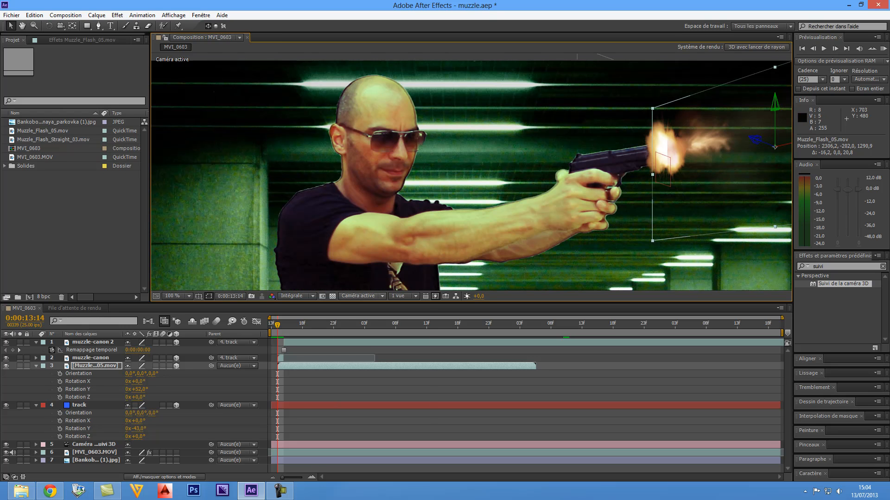
click(361, 296)
click(360, 354)
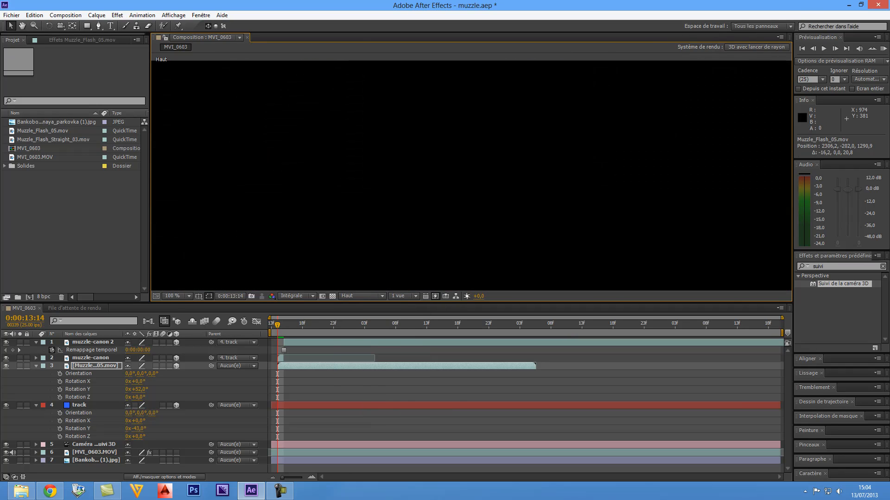
drag(566, 136, 405, 279)
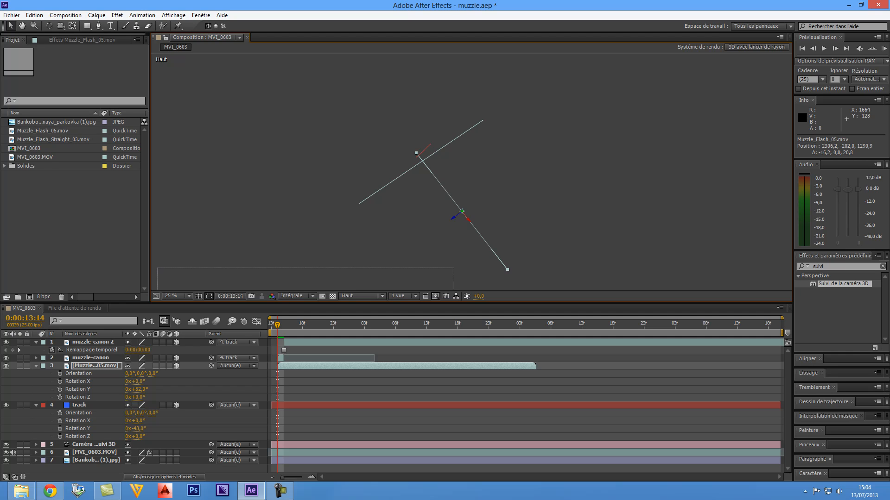
Parent the Muzzle_Flash_05.mov layer to the track layer.
click(36, 342)
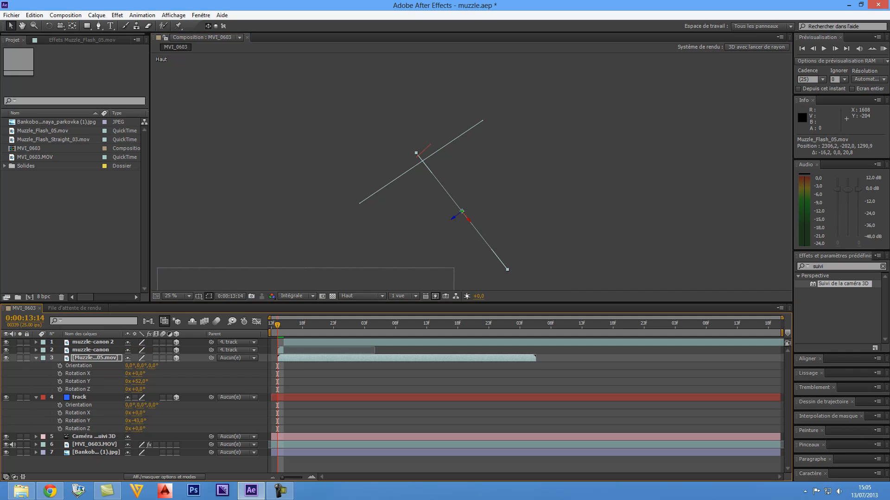
click(474, 221)
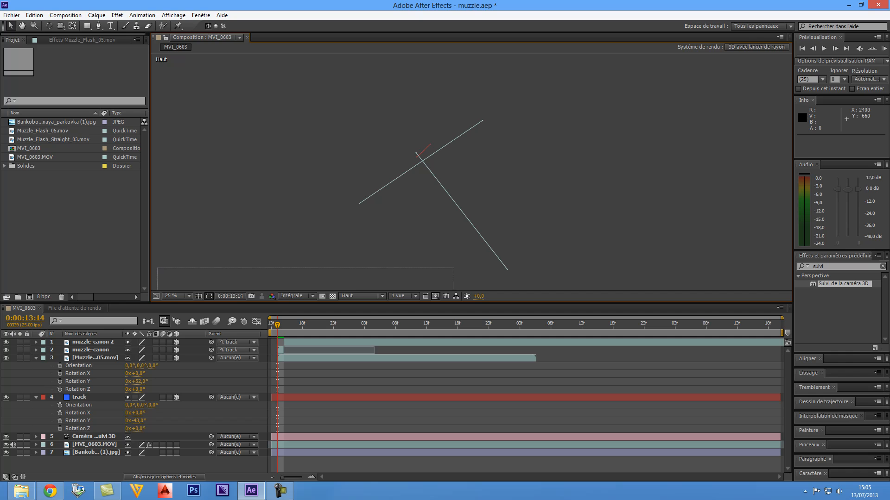
click(505, 268)
drag(211, 358, 79, 397)
drag(211, 358, 81, 398)
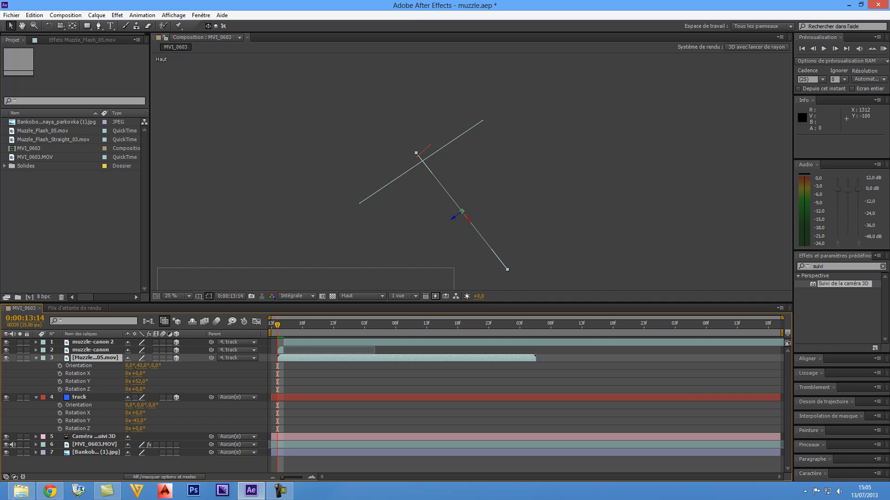
Examine through the active camera how the parented muzzle flash sits on the pistol from 0:00:13:16 back to 0:00:13:14.
click(290, 325)
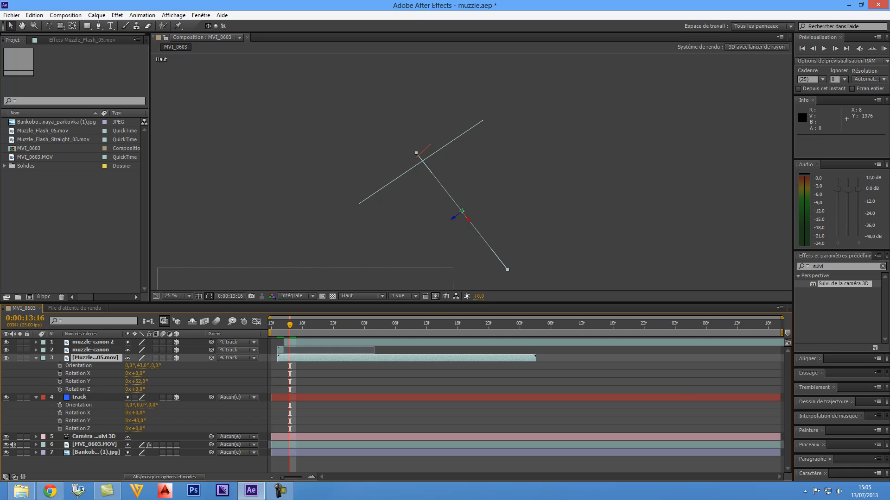
click(362, 295)
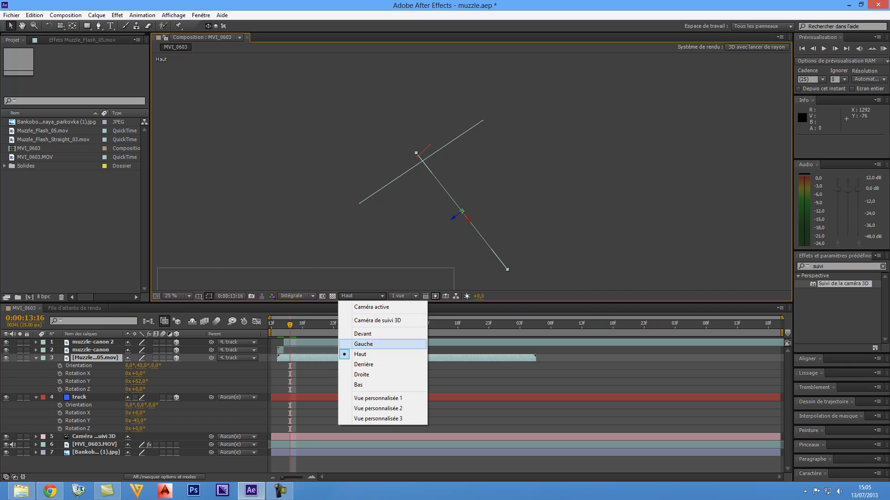
click(370, 307)
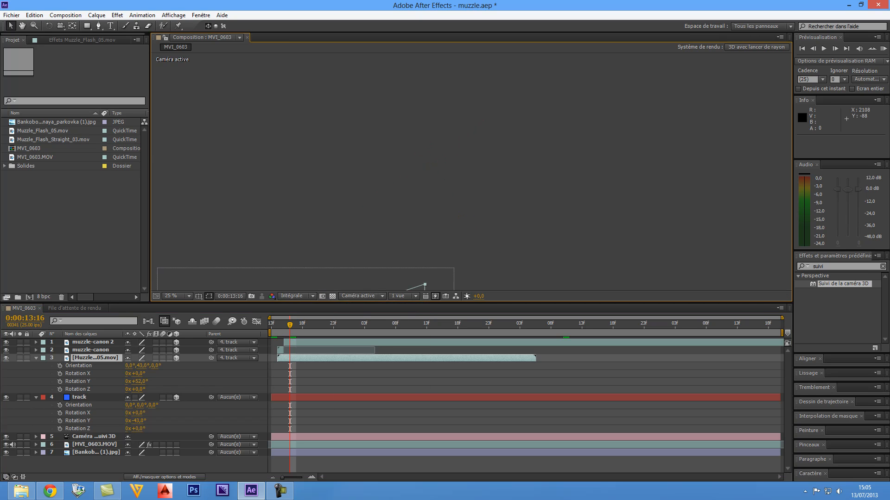
key(space)
drag(438, 288, 486, 153)
scroll(448, 207, up, 1)
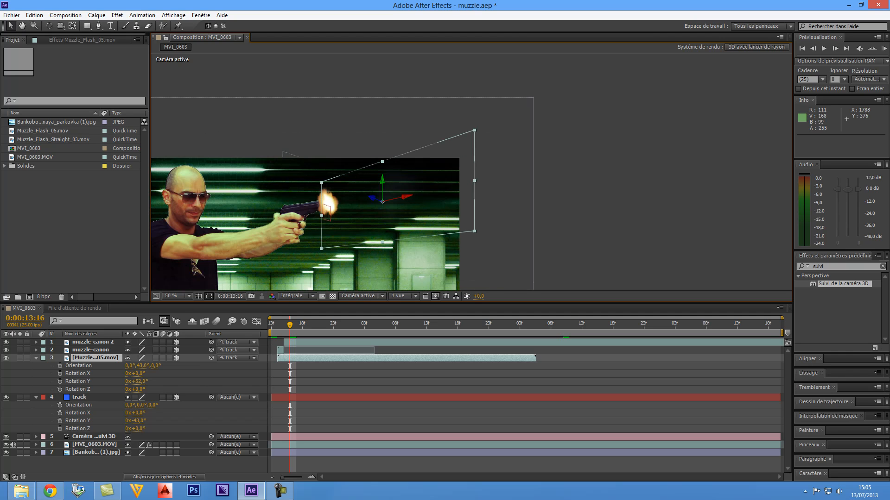
key(Page_Up)
key(Page_Up)
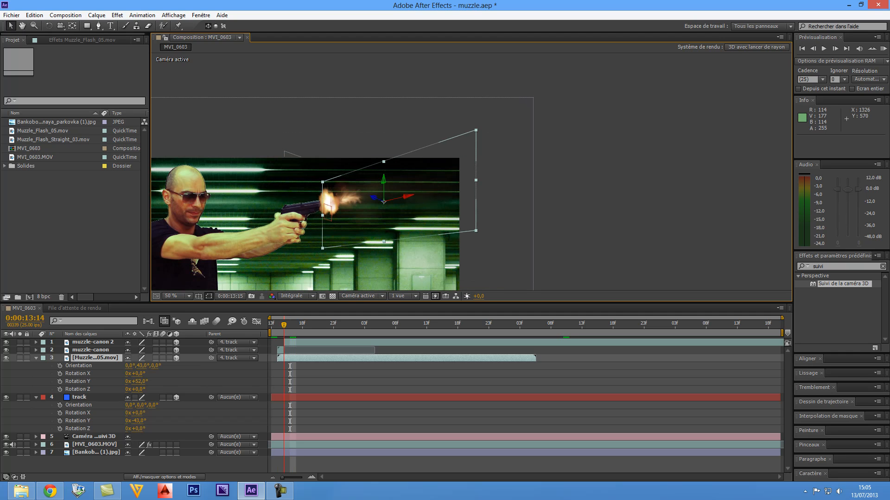
Split the Muzzle_Flash_05.mov layer at 0:00:13:15.
key(Page_Down)
key(Page_Up)
key(Page_Down)
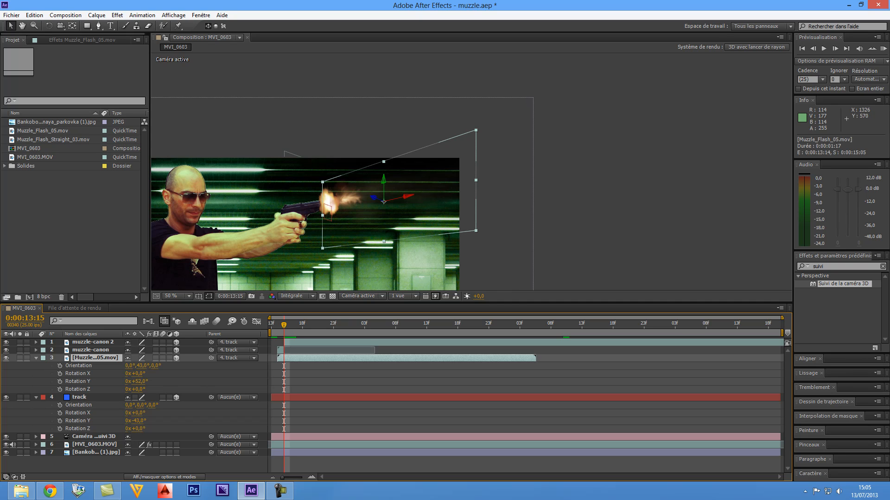
click(34, 15)
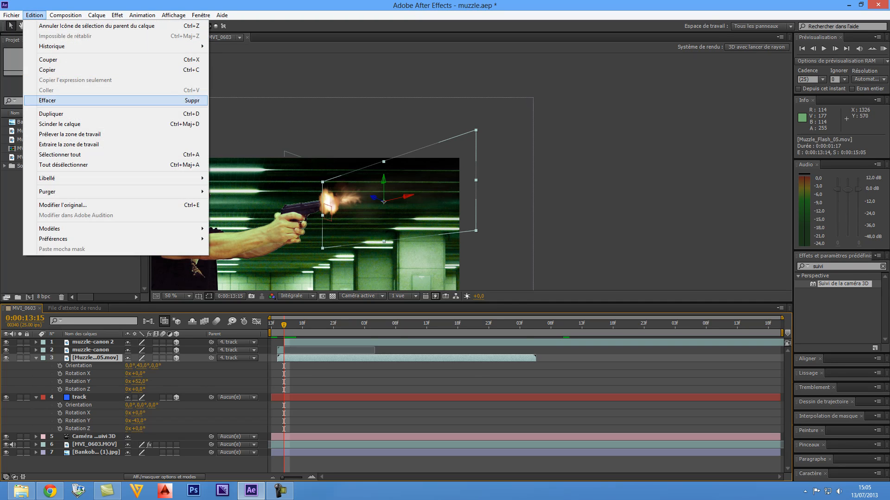
click(59, 123)
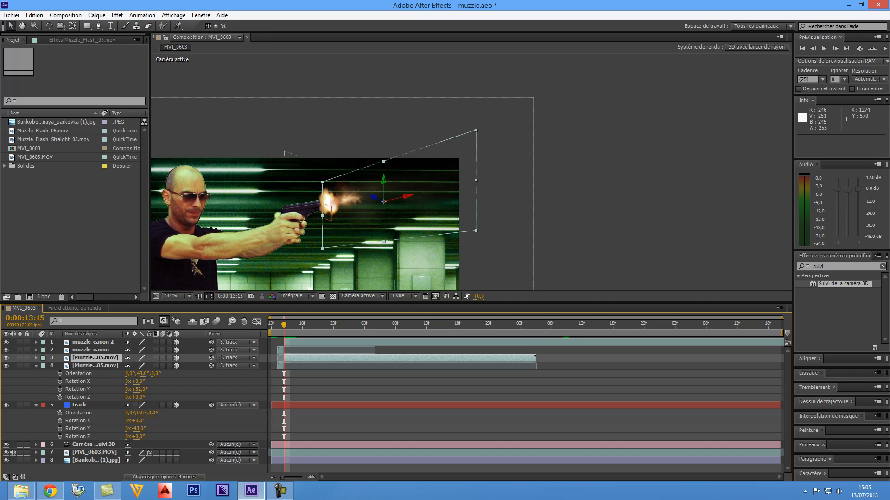
Freeze the frame of the second Muzzle_Flash_05.mov segment, extend it to the timeline's end and check the tracking at 0:00:13:18.
click(117, 15)
mouse_move(153, 101)
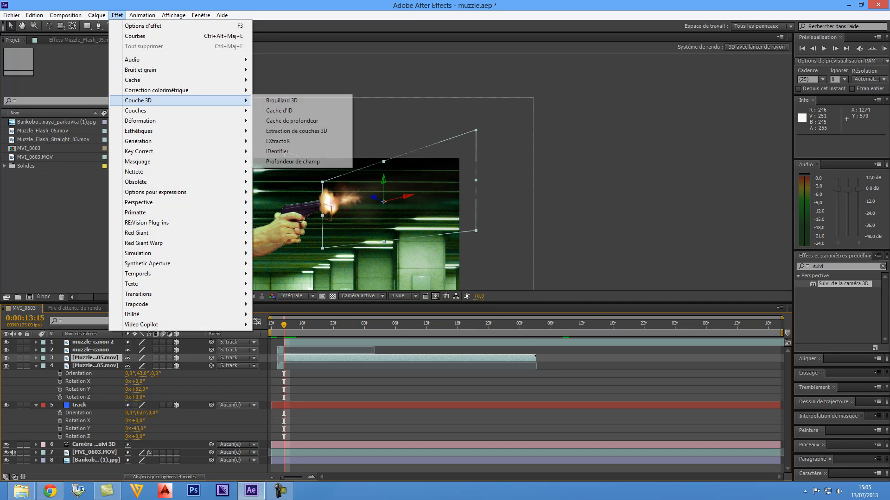
mouse_move(97, 15)
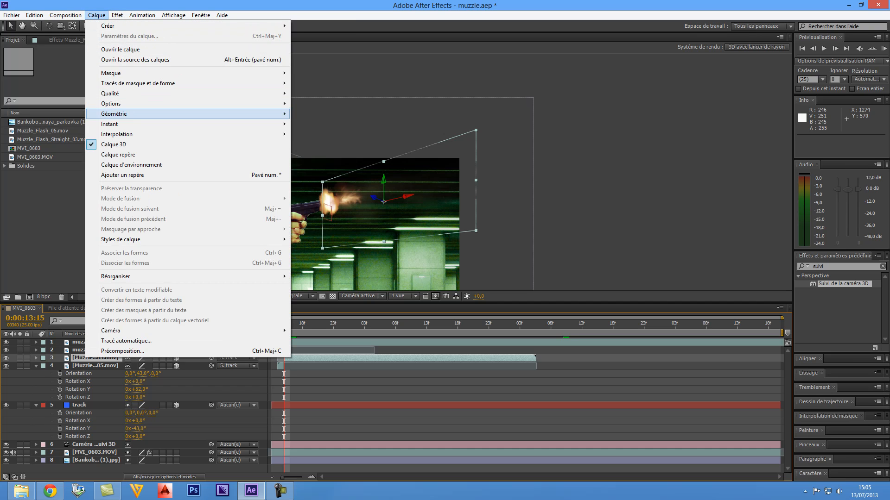
mouse_move(185, 124)
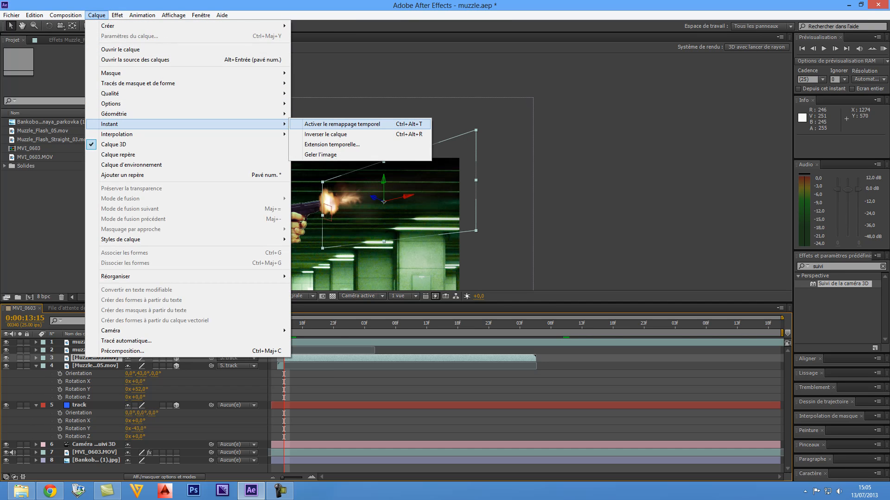
click(342, 123)
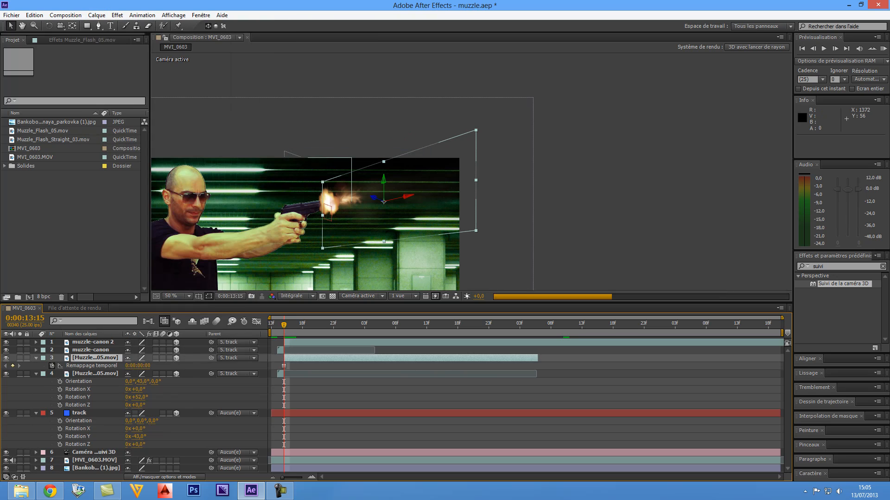
drag(537, 358, 854, 358)
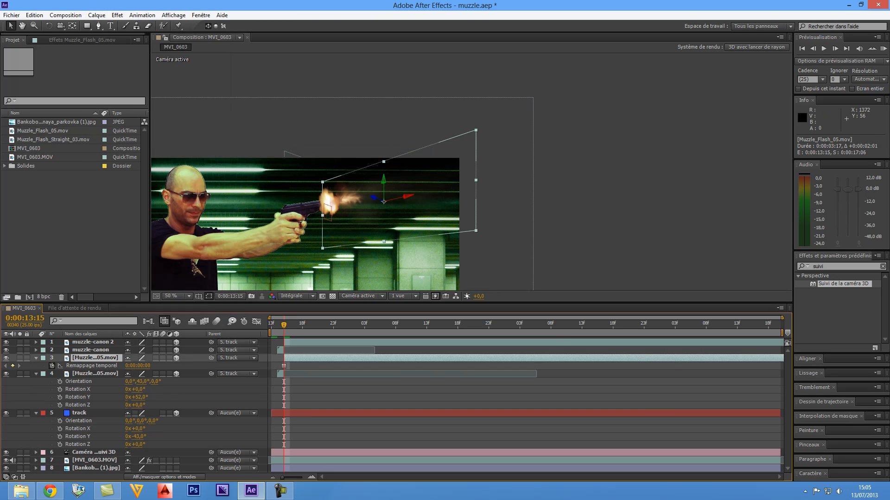
key(space)
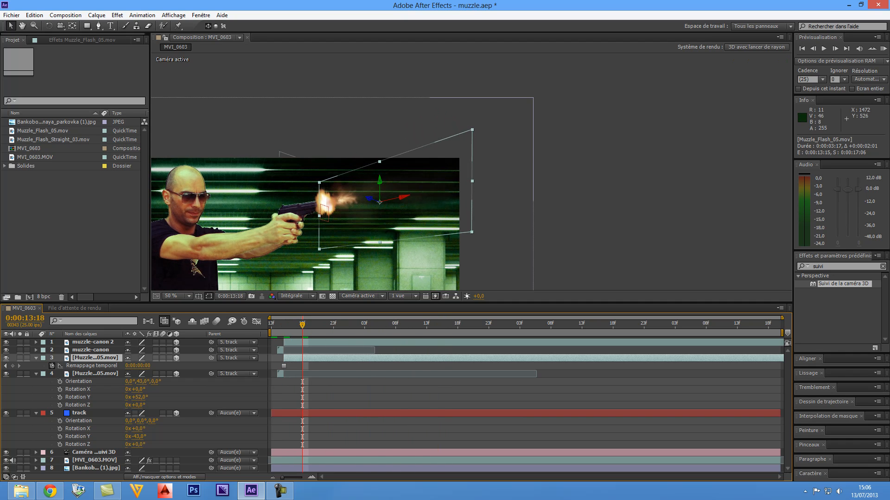
click(498, 217)
scroll(498, 216, up, 1)
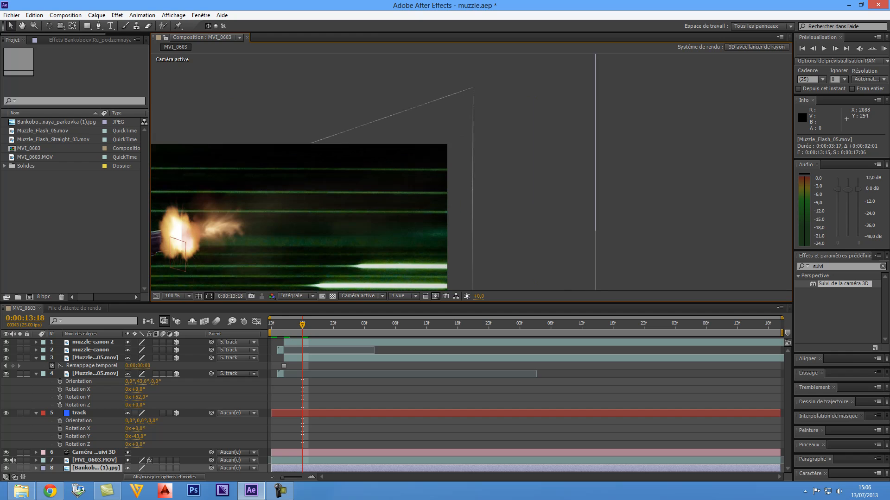
Duplicate both Muzzle_Flash_05.mov layers and reveal the rotation properties of the two copies.
key(space)
drag(281, 238, 412, 133)
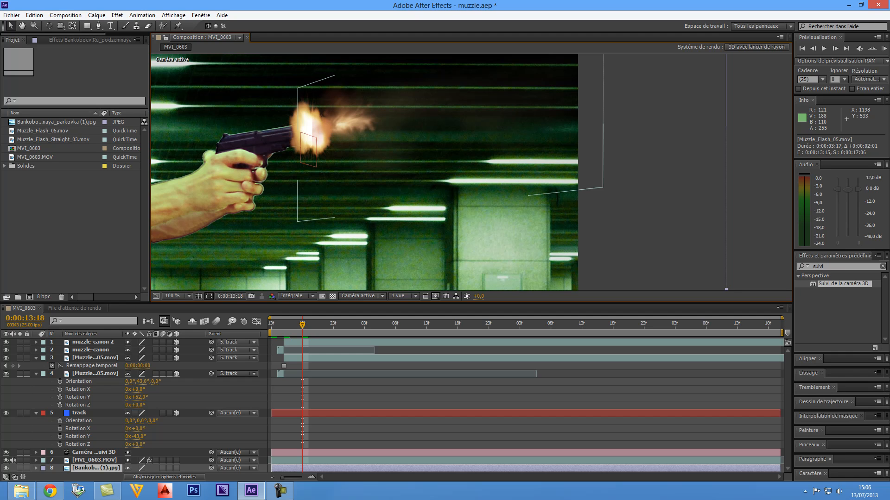
click(36, 357)
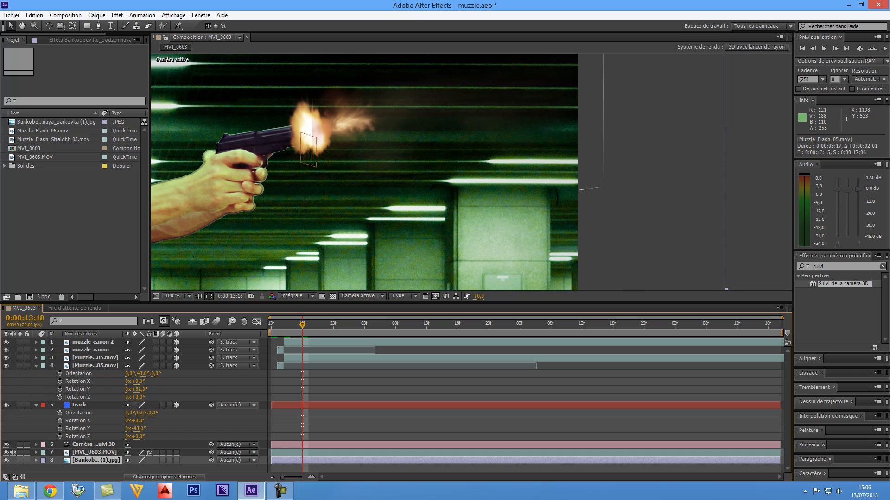
key(ctrl+shift+a)
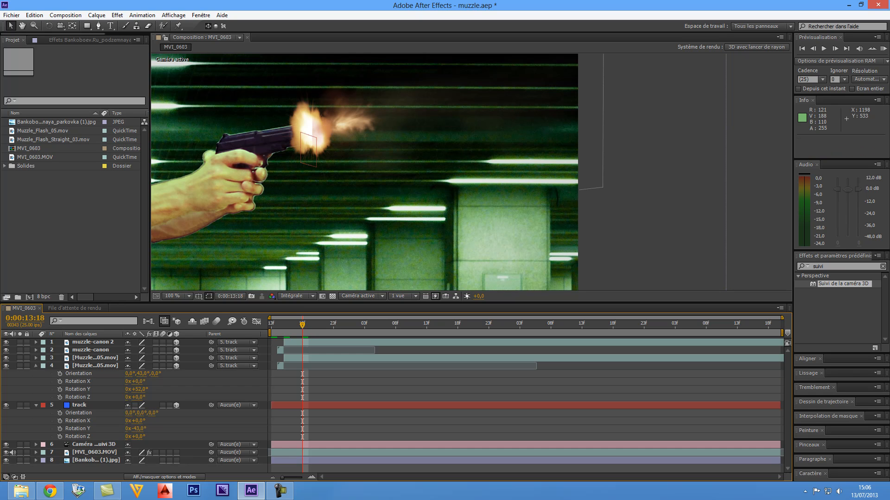
click(36, 365)
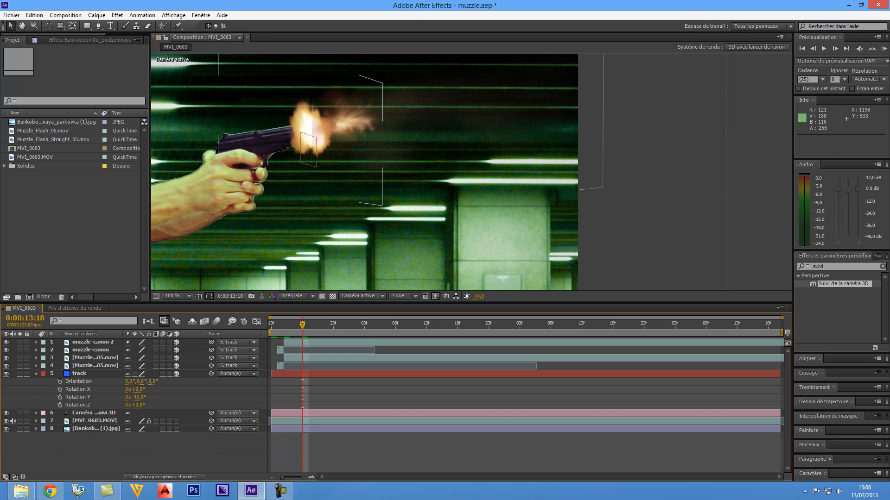
click(95, 357)
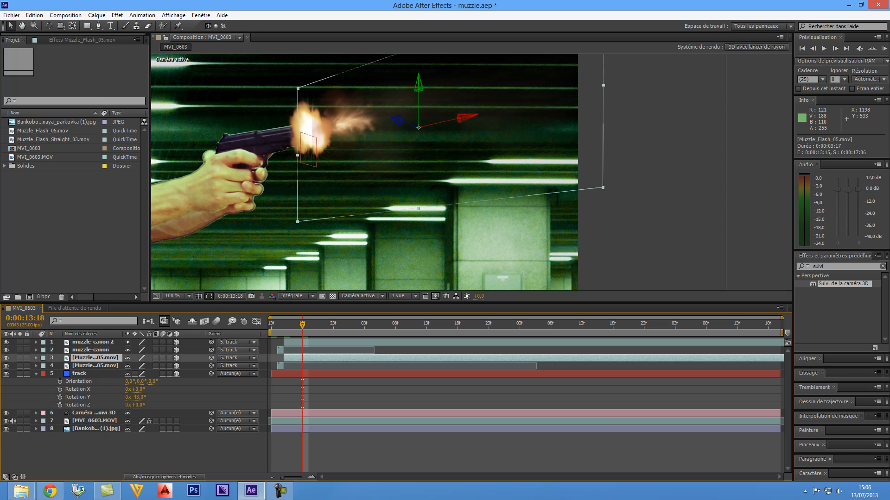
shift+click(95, 365)
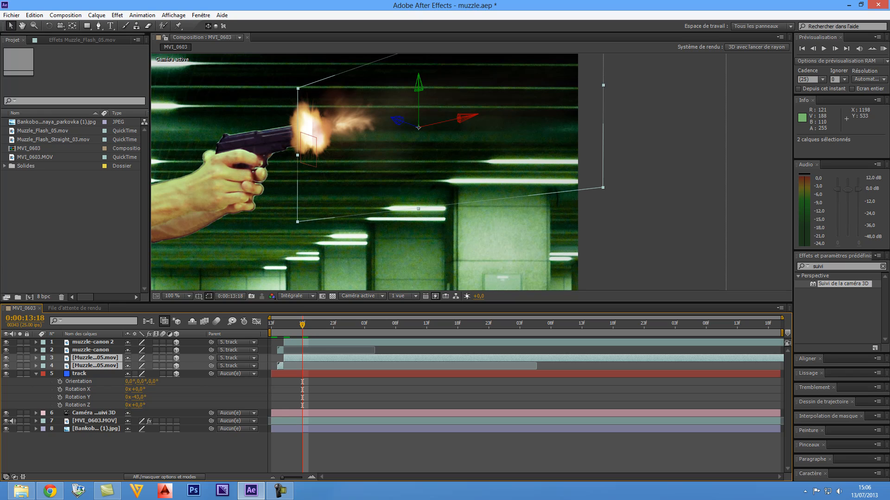
key(ctrl+d)
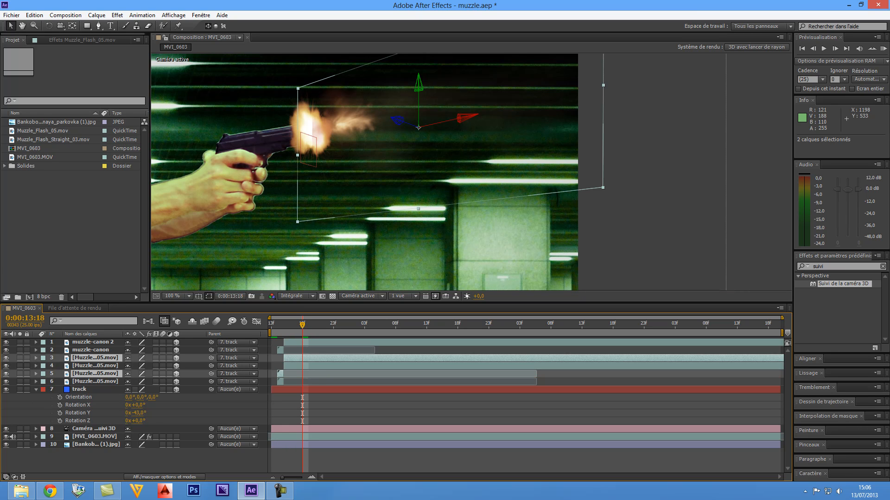
key(r)
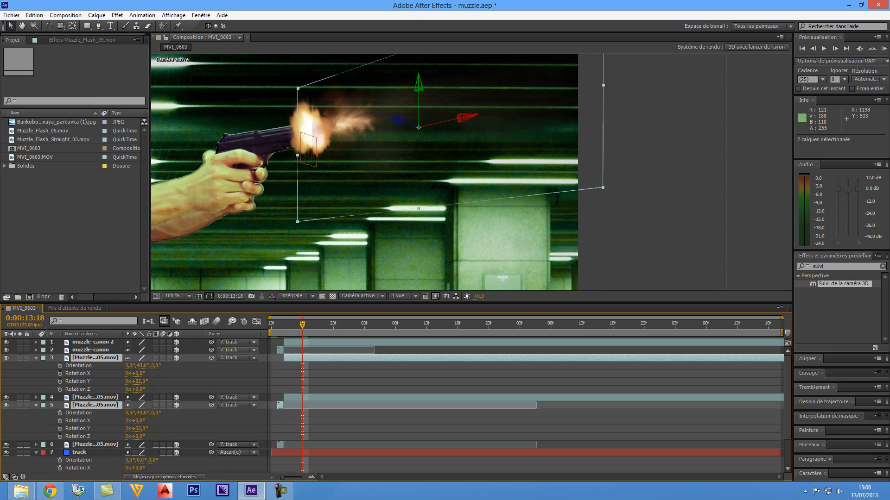
drag(137, 373, 141, 374)
key(ctrl+z)
drag(137, 390, 142, 389)
key(ctrl+z)
Rotate the duplicated flashes to an orientation of about 38.1°, 8.8°, 273.2° and move them onto the pistol's muzzle.
click(49, 26)
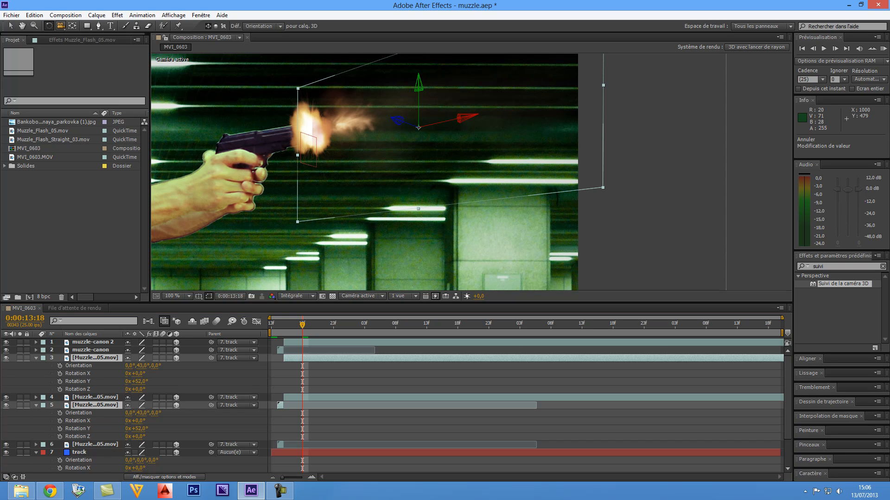
drag(471, 115, 469, 155)
key(v)
drag(415, 172, 416, 150)
drag(403, 104, 440, 108)
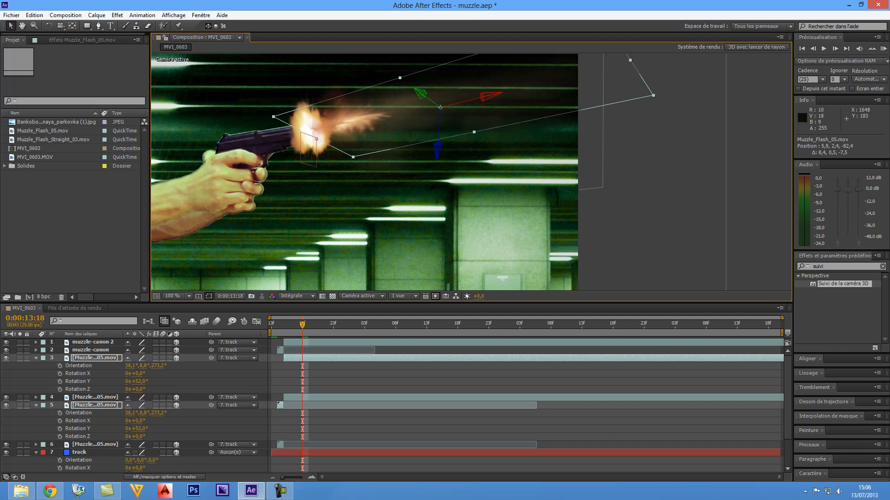
Examine how the crossed flashes follow the pistol at 0:00:14:09, 0:00:14:17 and 0:00:14:13, and look over the 11. Muzzle_Flashes folder.
key(space)
drag(439, 324, 402, 325)
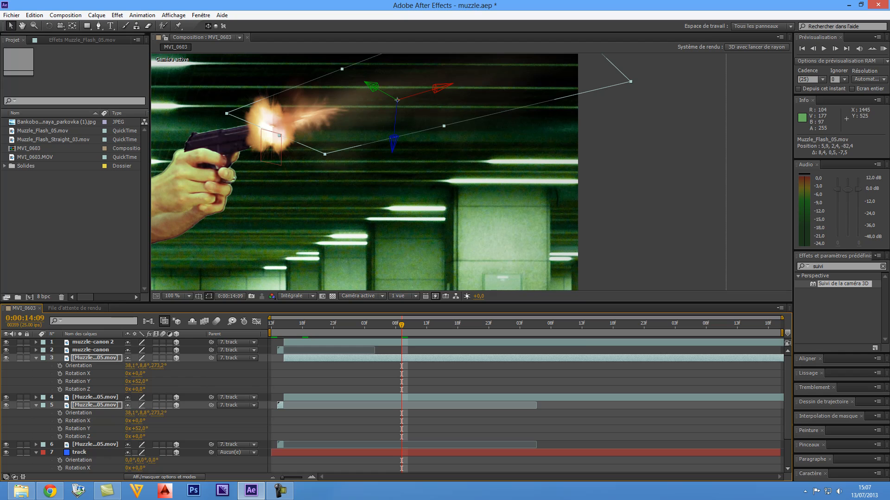
drag(402, 325, 452, 325)
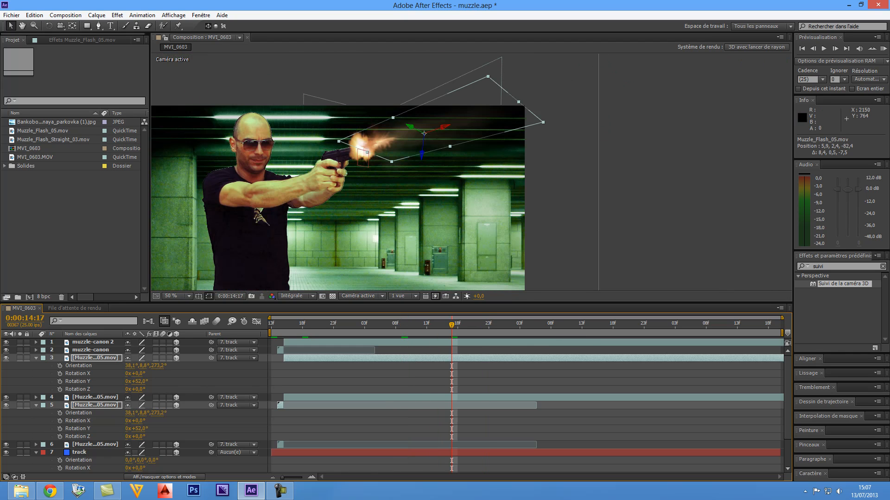
drag(452, 325, 426, 325)
scroll(427, 211, up, 1)
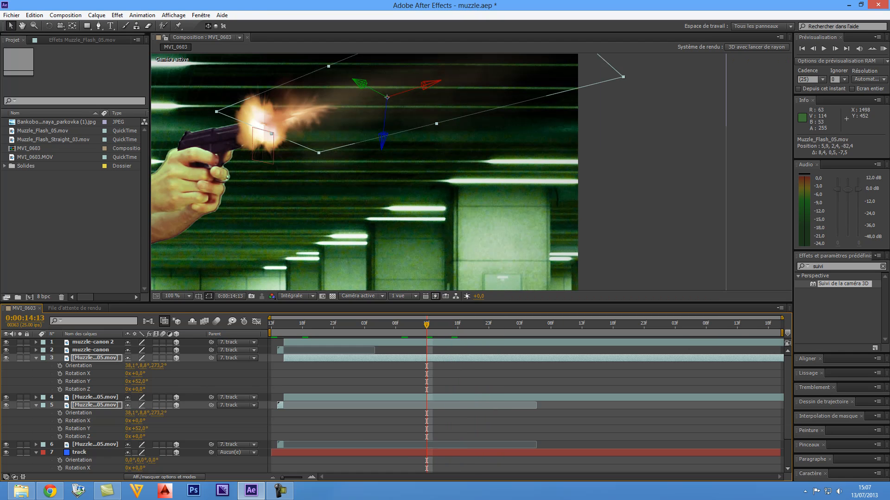
drag(390, 191, 512, 247)
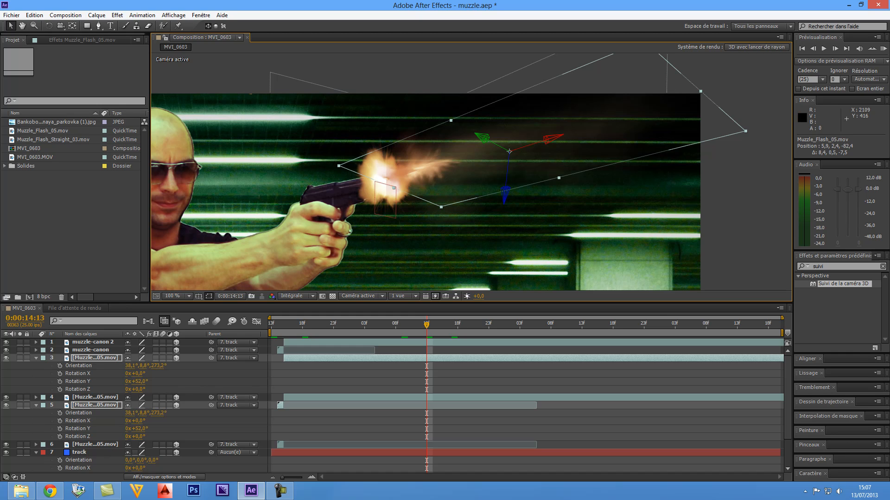
click(20, 491)
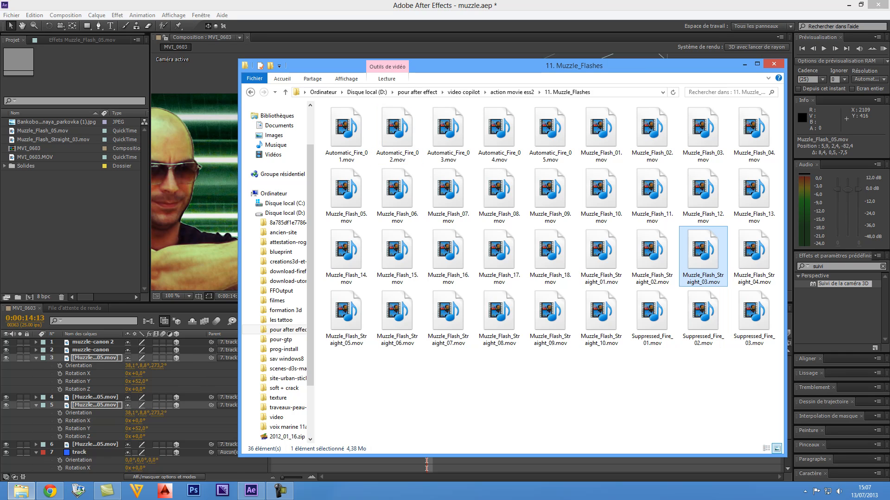
click(773, 64)
Search the effects for "lueur" and apply Lueur diffuse to the muzzle-canon 2 layer.
click(815, 266)
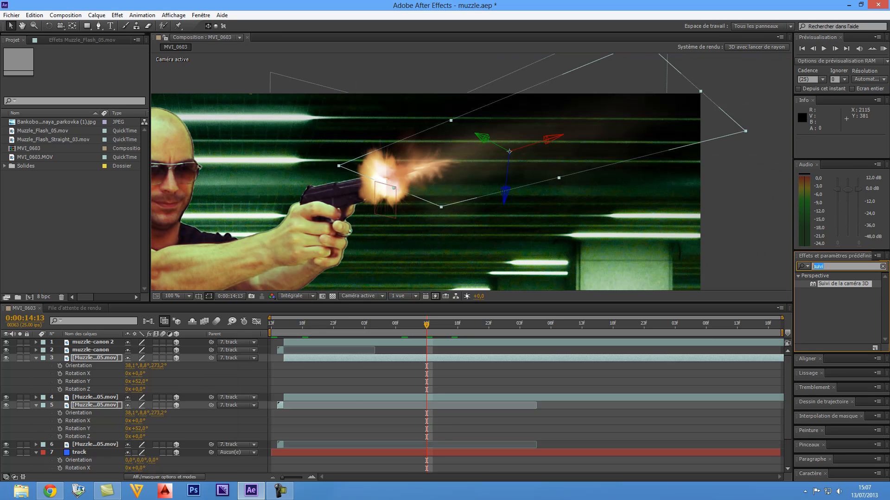
text(l)
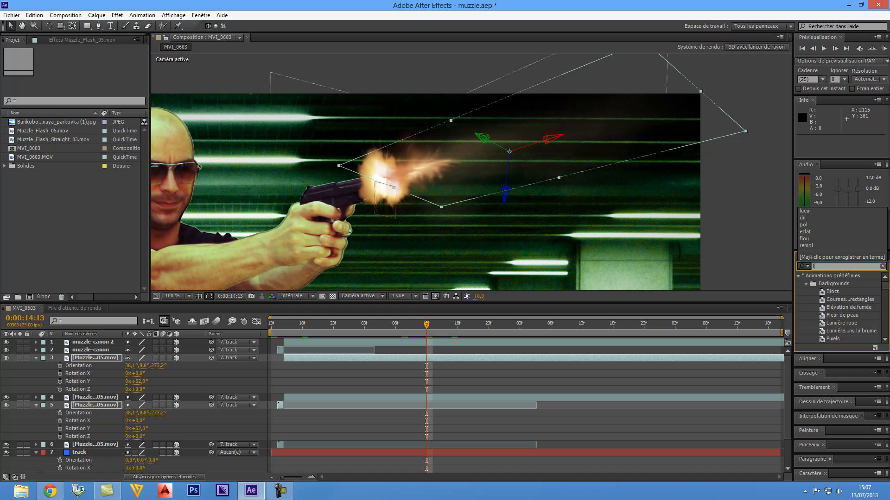
text(ueur)
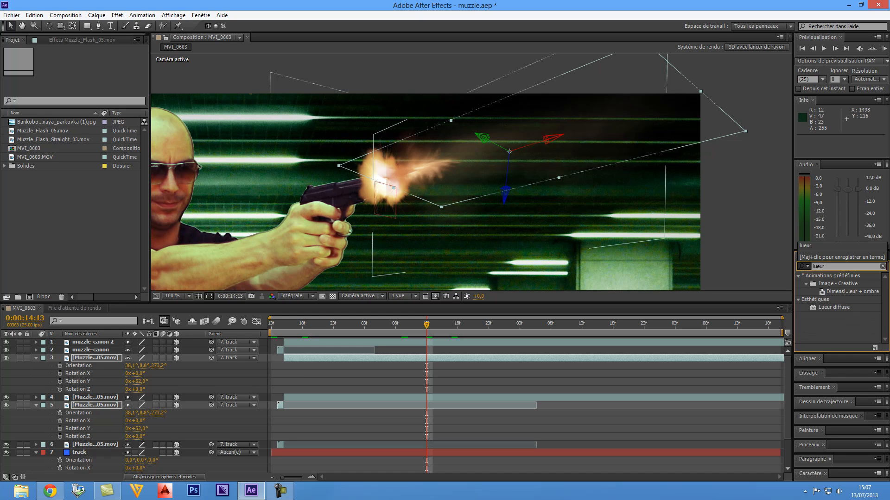
key(Return)
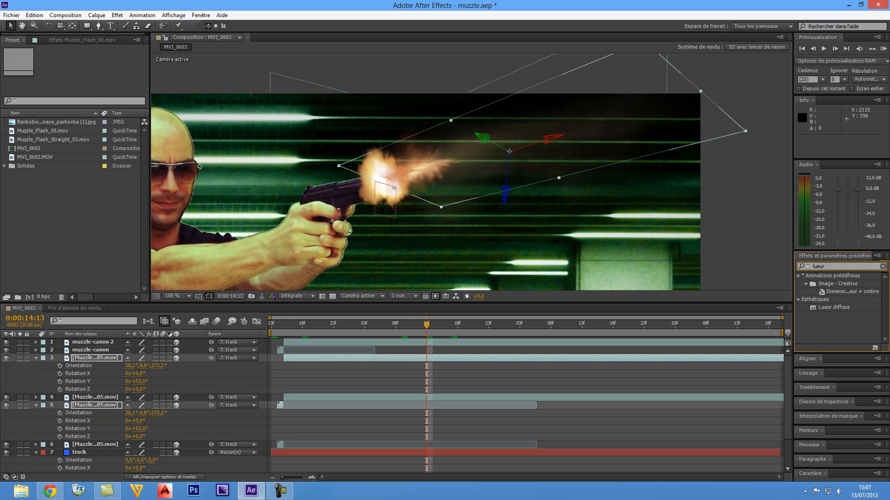
click(833, 307)
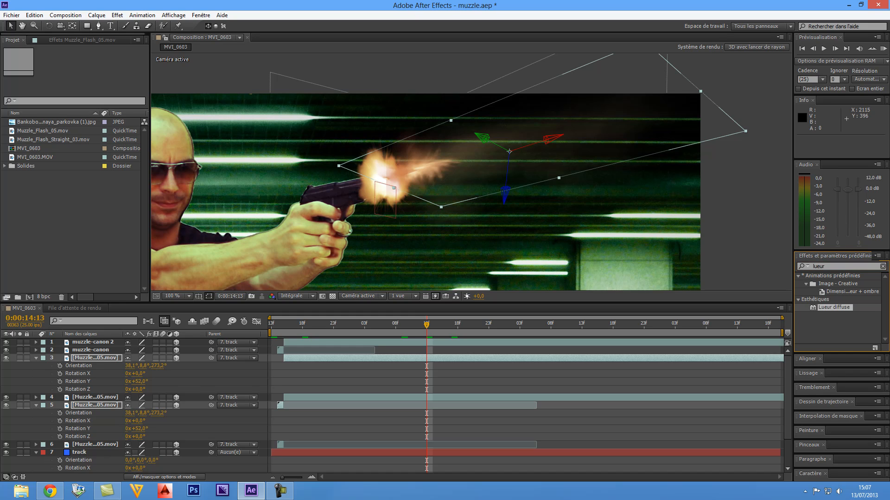
drag(833, 308, 103, 346)
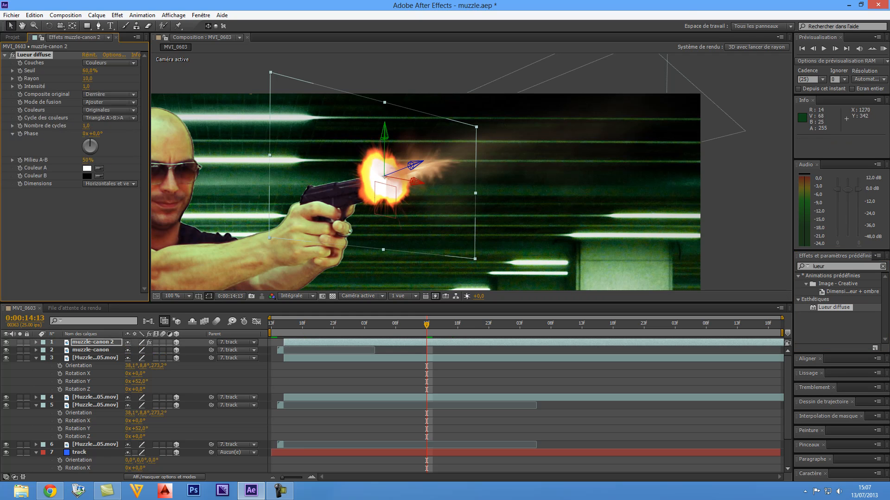
Adjust the Lueur diffuse on muzzle-canon 2 at 0:00:13:16 to a threshold (Seuil) of 49.4% and a radius (Rayon) of 265.
drag(426, 324, 277, 324)
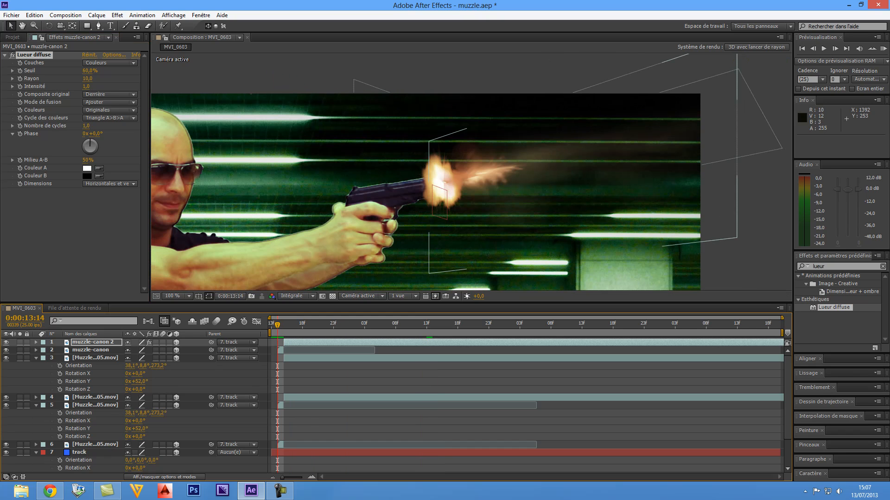
key(Page_Down)
key(Page_Down)
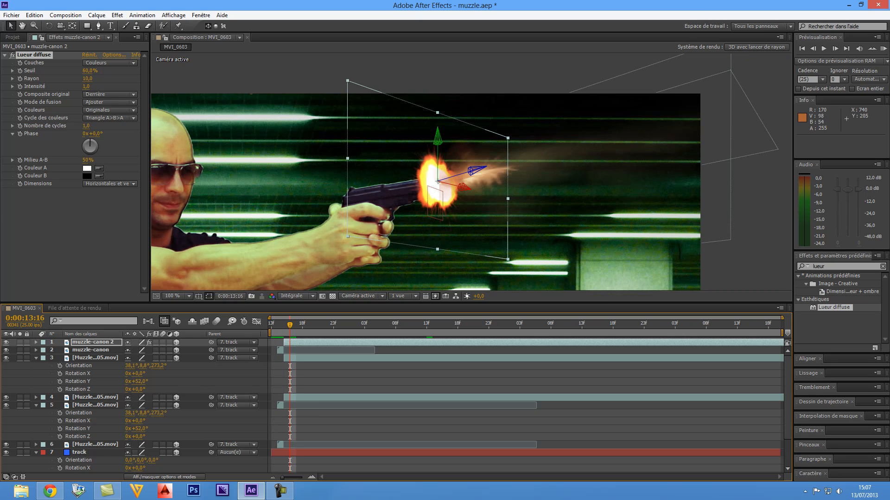
drag(87, 78, 99, 78)
click(464, 82)
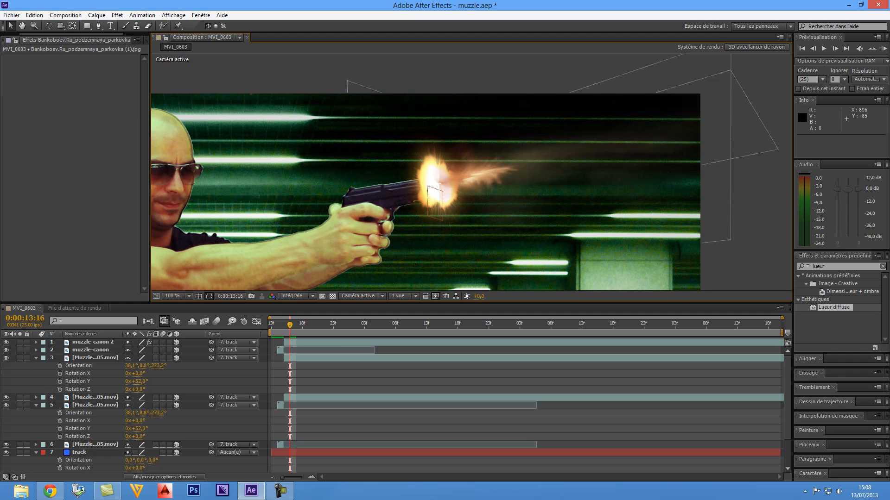
click(75, 40)
click(56, 105)
click(75, 40)
click(56, 61)
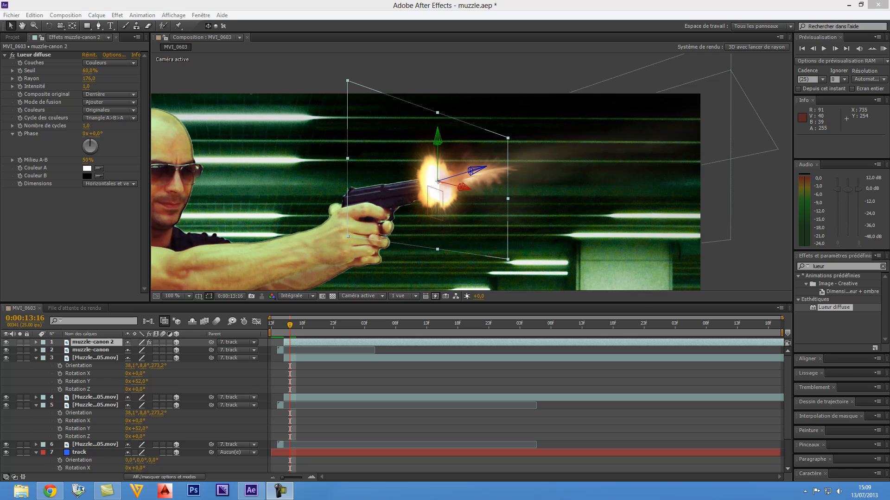
drag(89, 71, 94, 71)
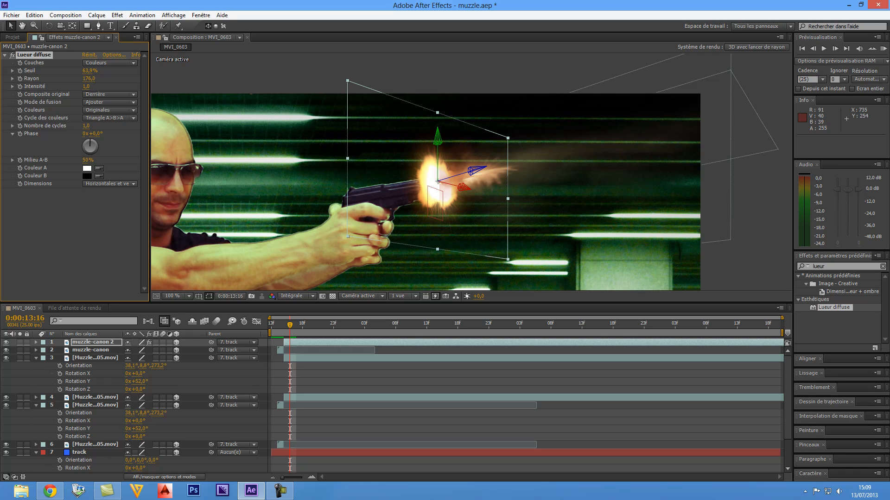
mouse_move(88, 78)
mouse_down()
mouse_move(121, 78)
mouse_move(77, 70)
mouse_up()
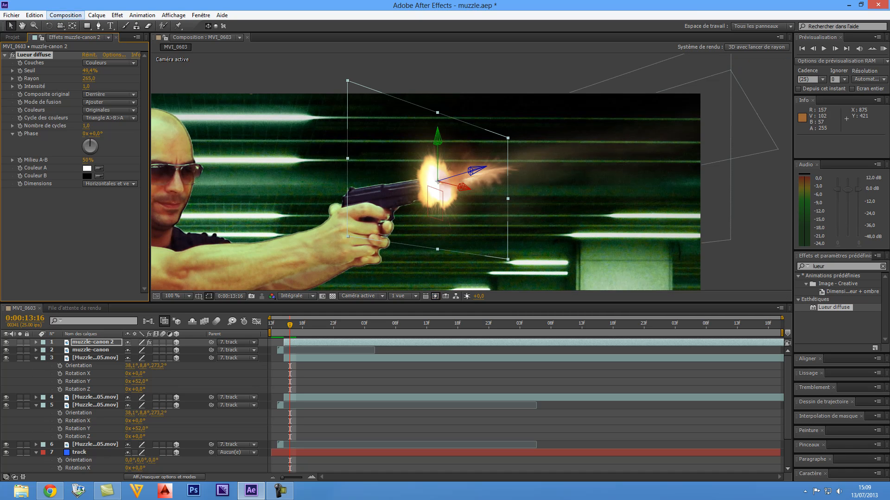
Copy the Lueur diffuse effect from muzzle-canon 2 onto muzzle-canon and check the glow between 0:00:13:13 and 0:00:13:17.
click(34, 15)
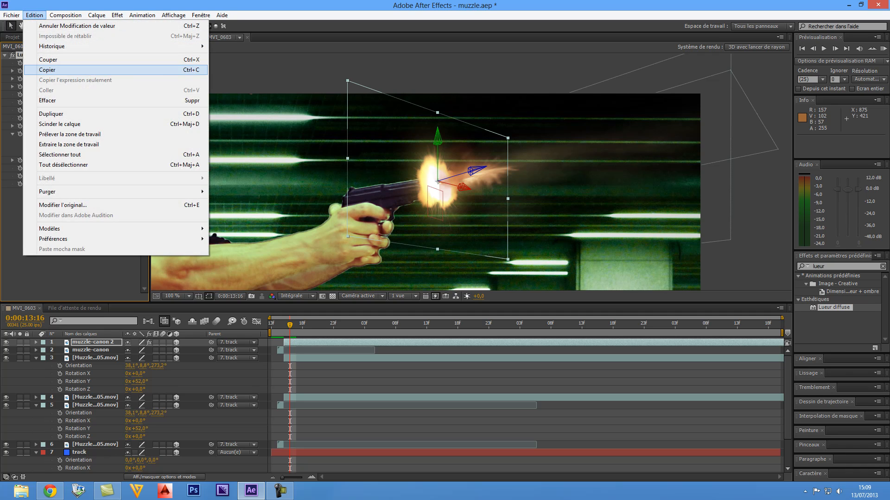
click(47, 70)
click(91, 350)
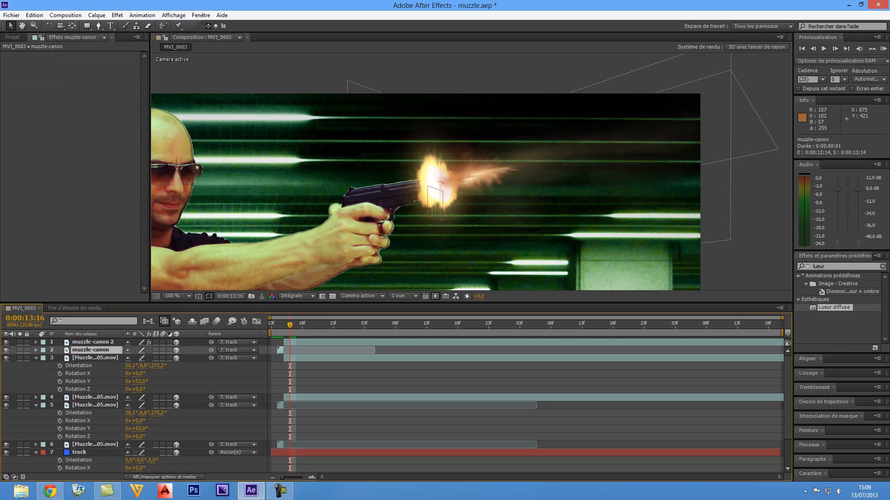
click(34, 15)
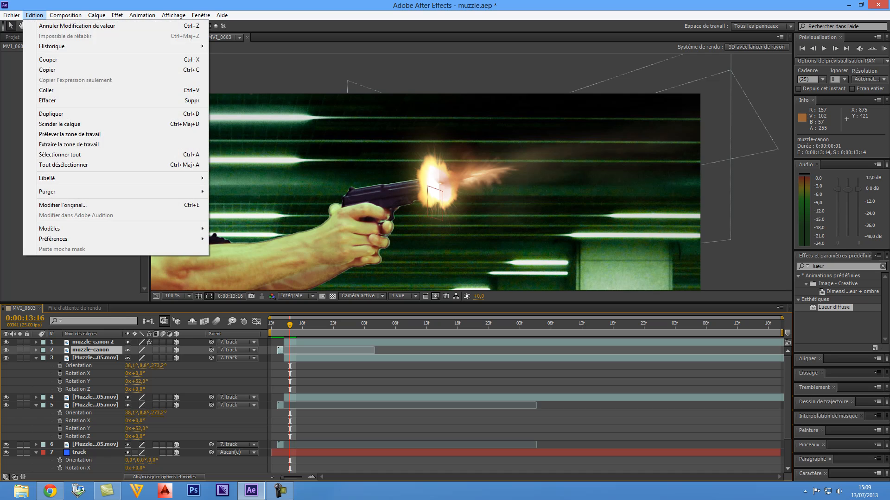
click(47, 90)
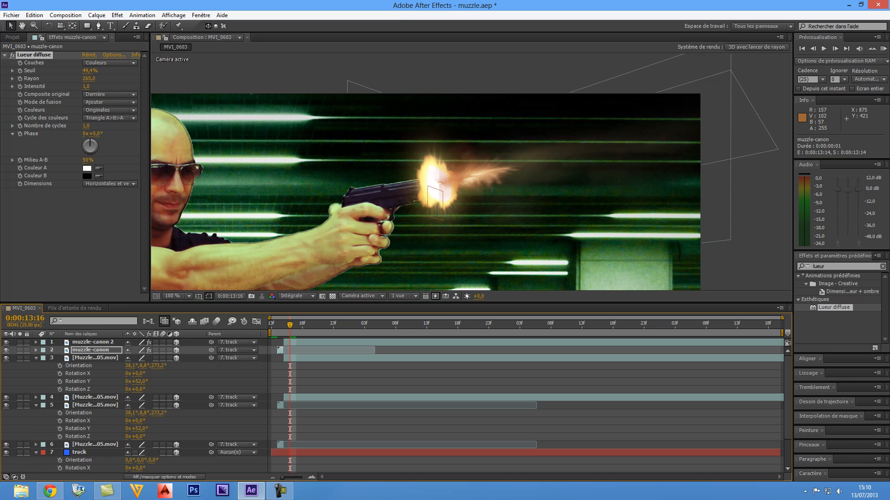
key(Page_Up)
key(Page_Up)
key(Page_Up)
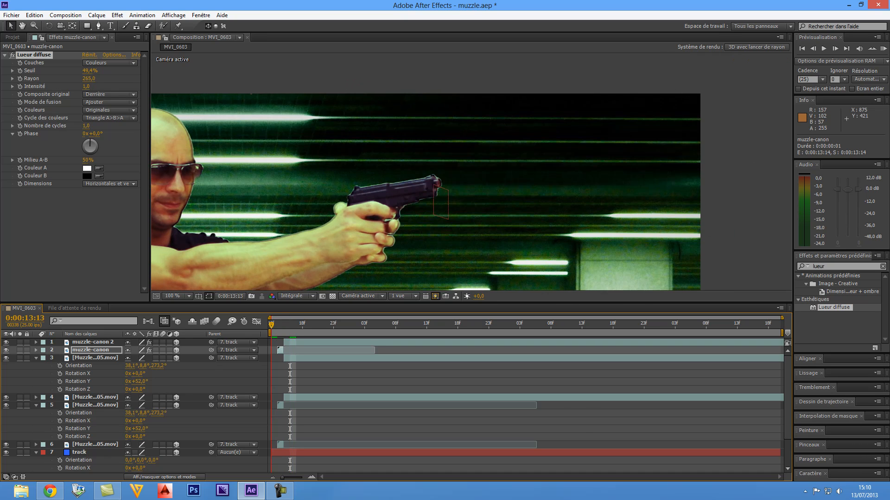
key(Page_Down)
key(Page_Down)
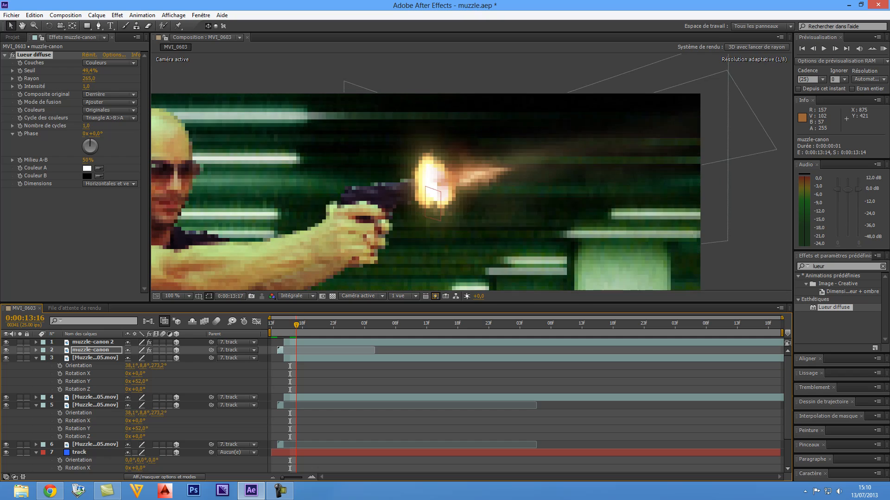
key(Page_Up)
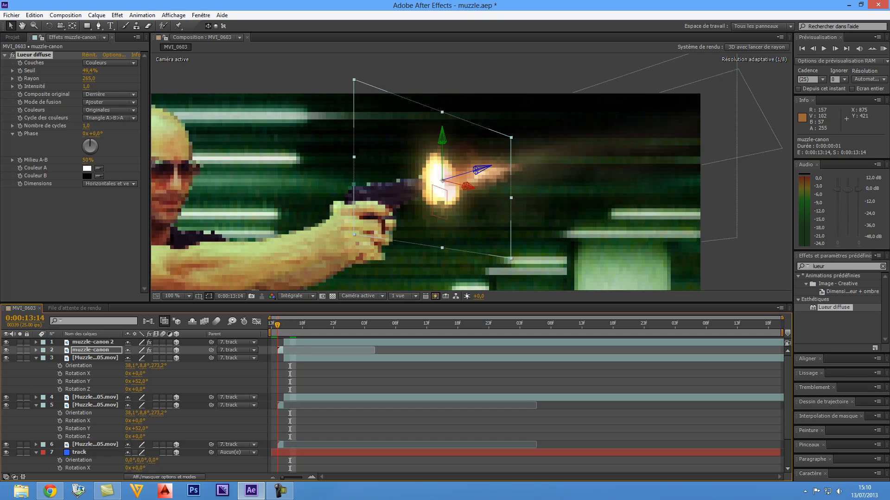
Paste the copied Lueur diffuse effect onto the Muzzle_Flash_05.mov layers 3 and 4.
click(95, 358)
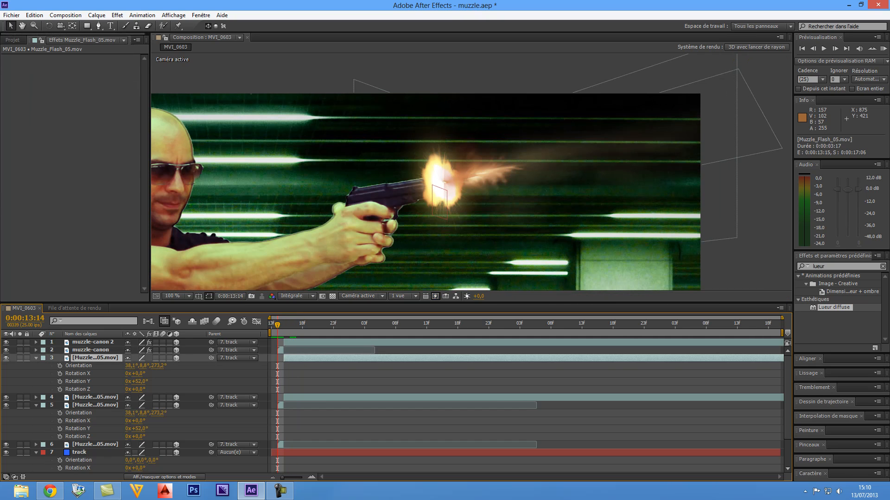
click(34, 15)
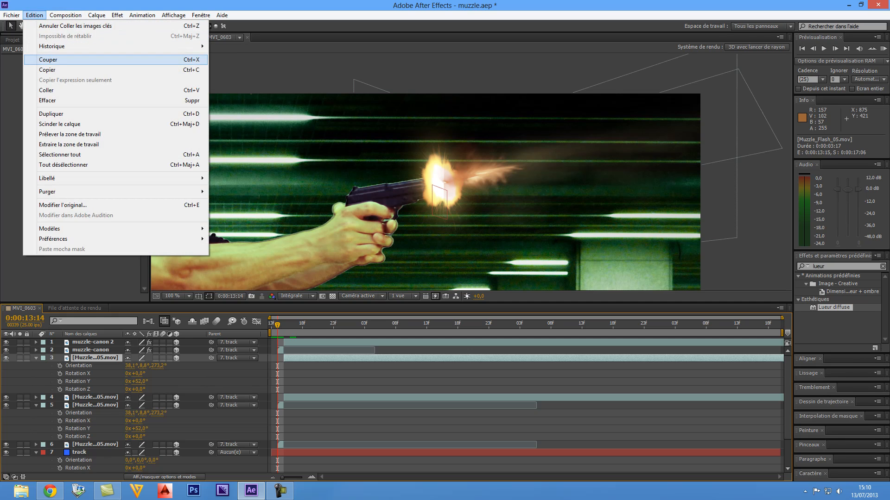
click(46, 90)
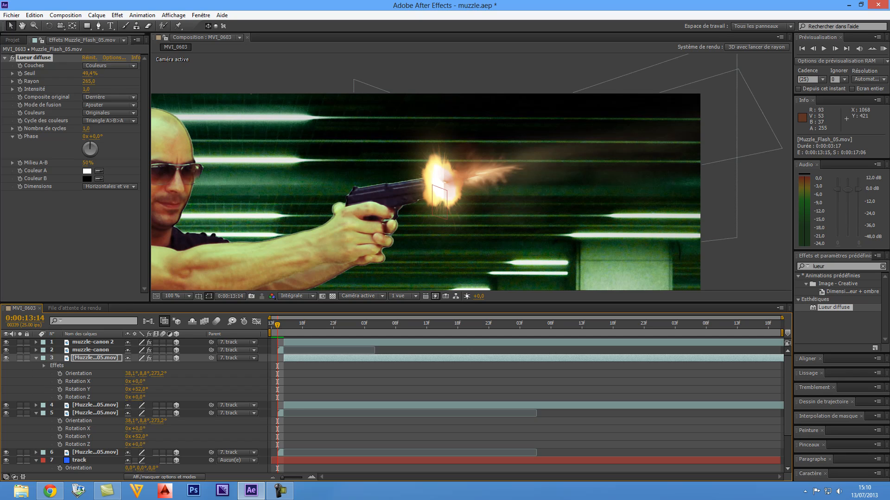
drag(277, 324, 296, 325)
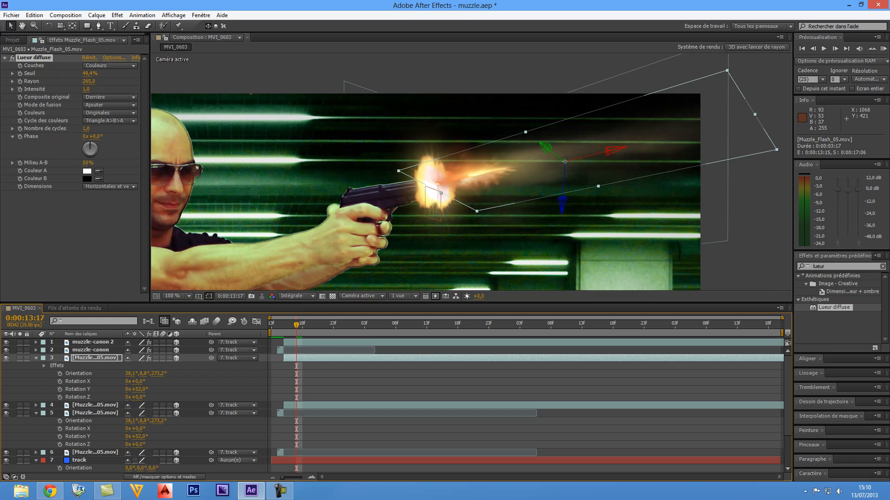
click(95, 405)
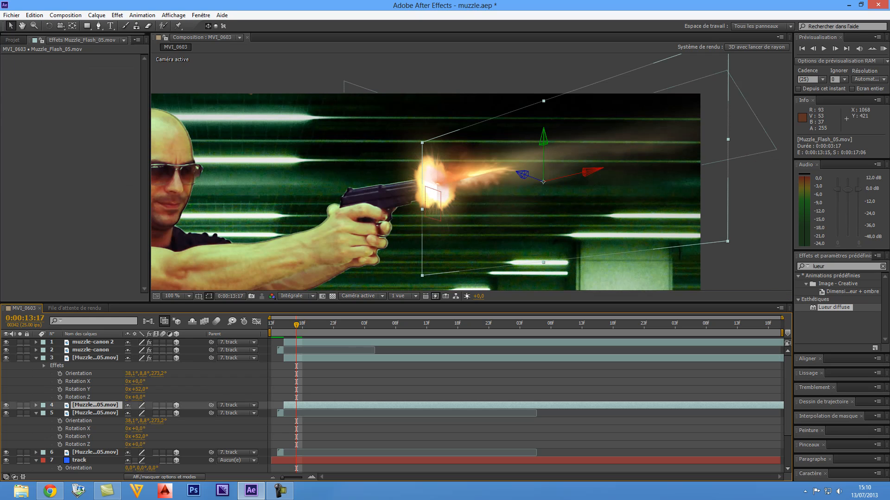
click(35, 15)
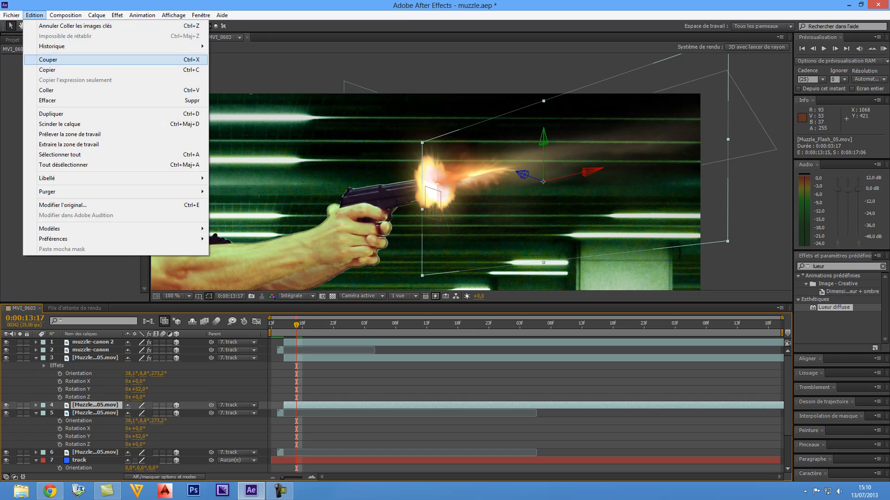
click(56, 90)
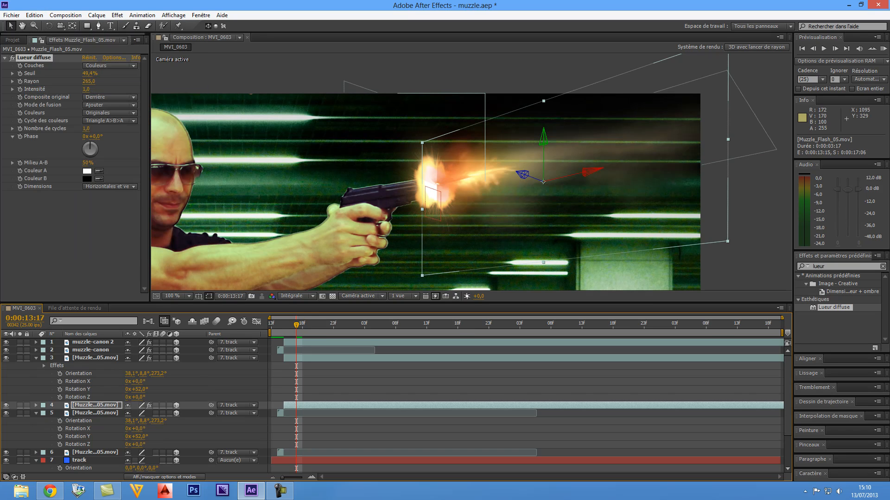
Paste the Lueur diffuse effect onto Muzzle_Flash_05.mov layers 5 and 6 at 0:00:13:14 and check the glow at 0:00:14:02.
drag(296, 324, 277, 324)
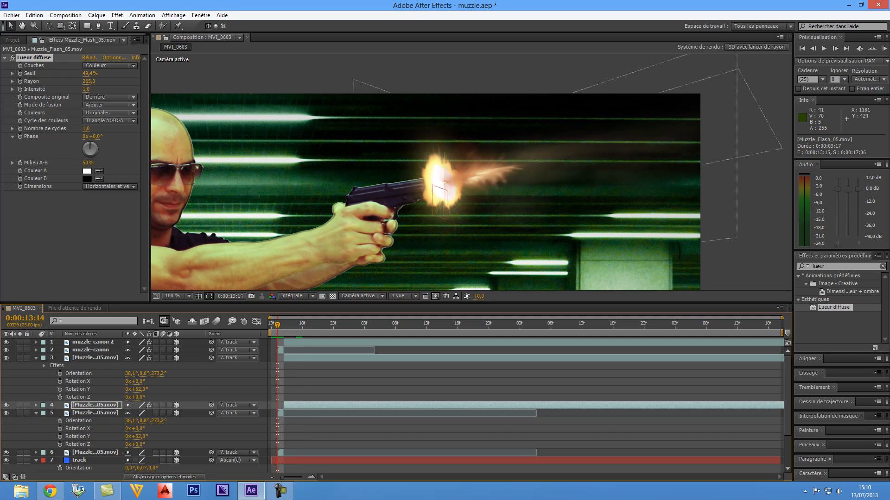
click(95, 413)
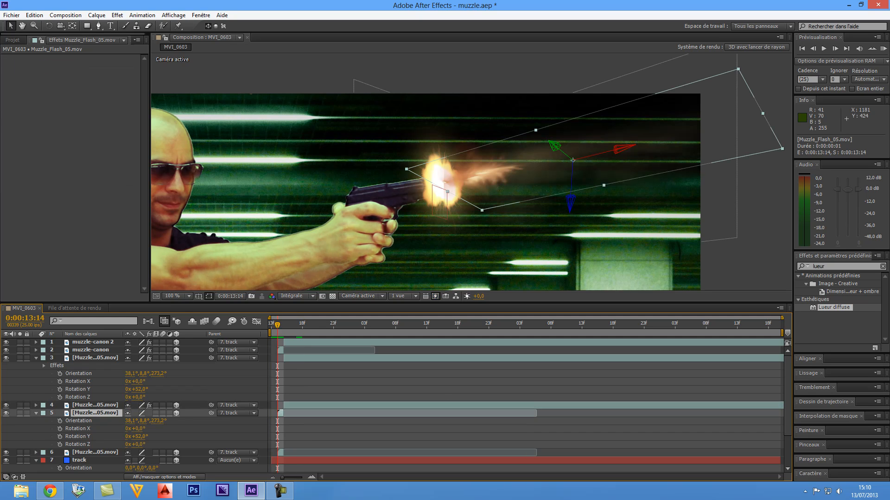
click(34, 15)
click(46, 90)
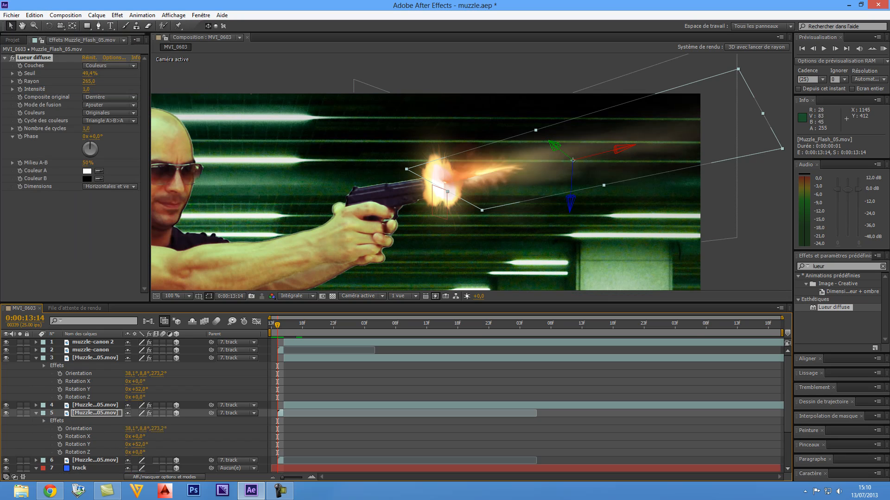
click(95, 460)
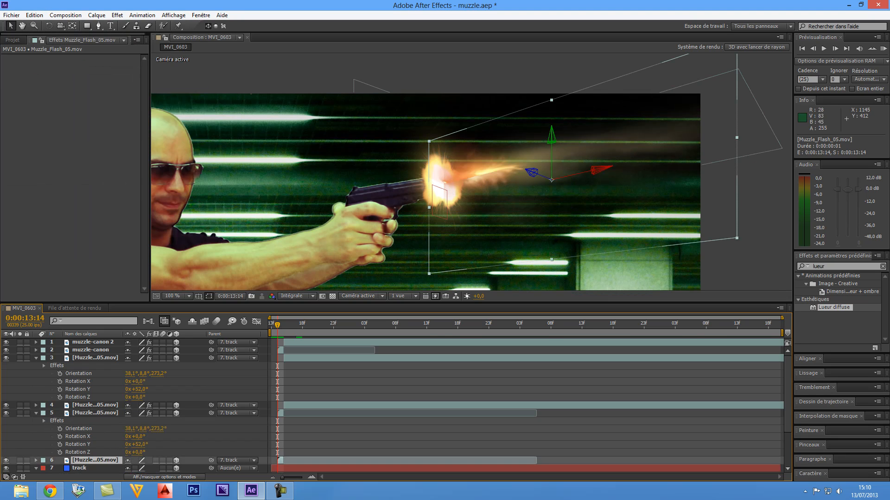
click(35, 14)
click(46, 91)
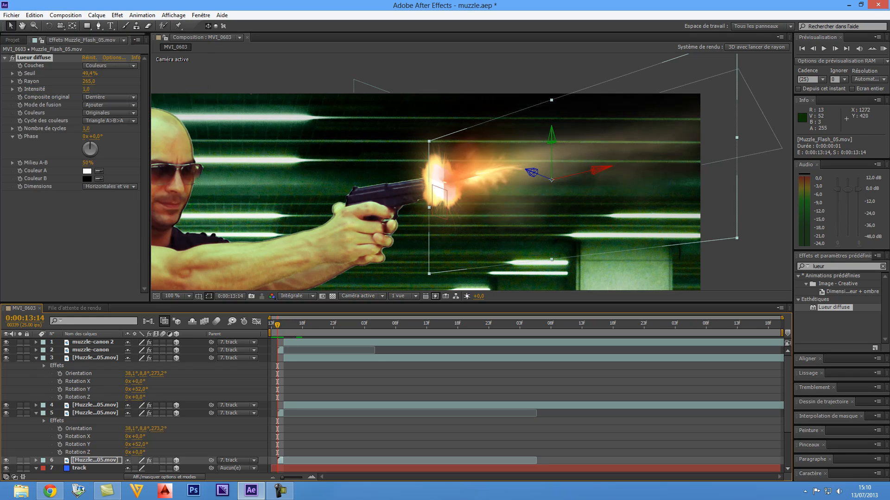
drag(277, 324, 359, 324)
key(comma)
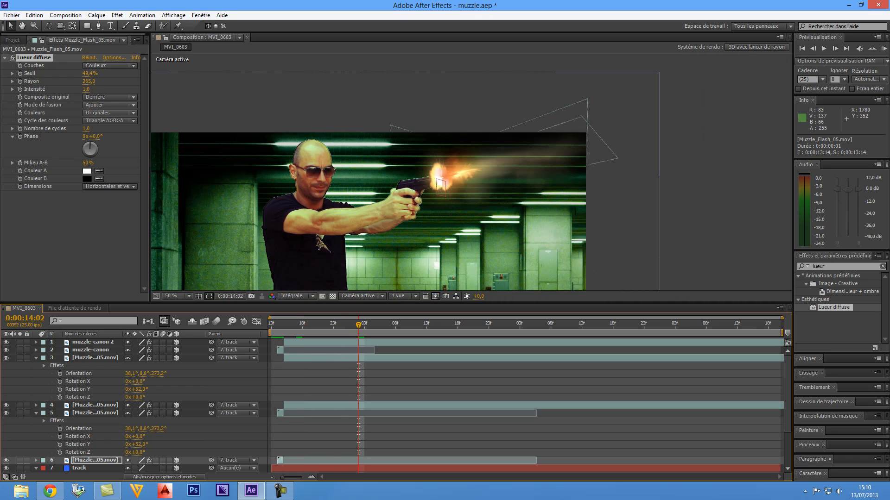
key(period)
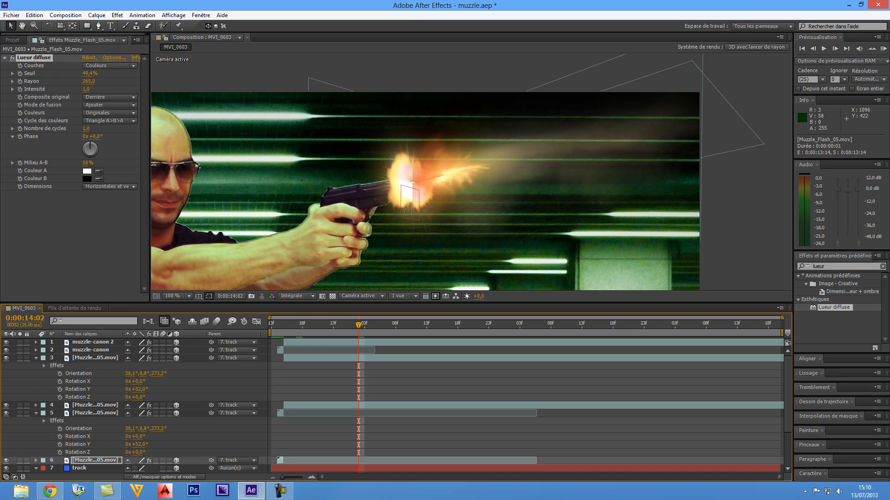
Set the opacity (Opacité) of all four Muzzle_Flash_05.mov layers to 48%.
click(36, 358)
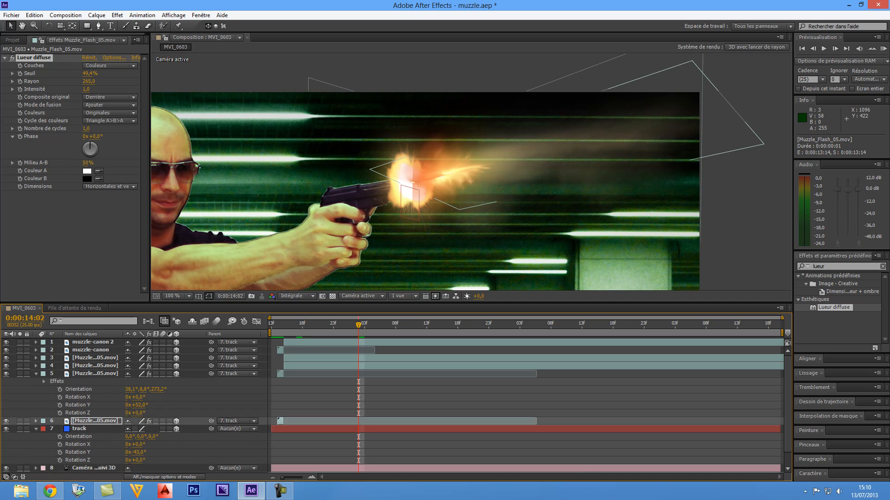
click(37, 373)
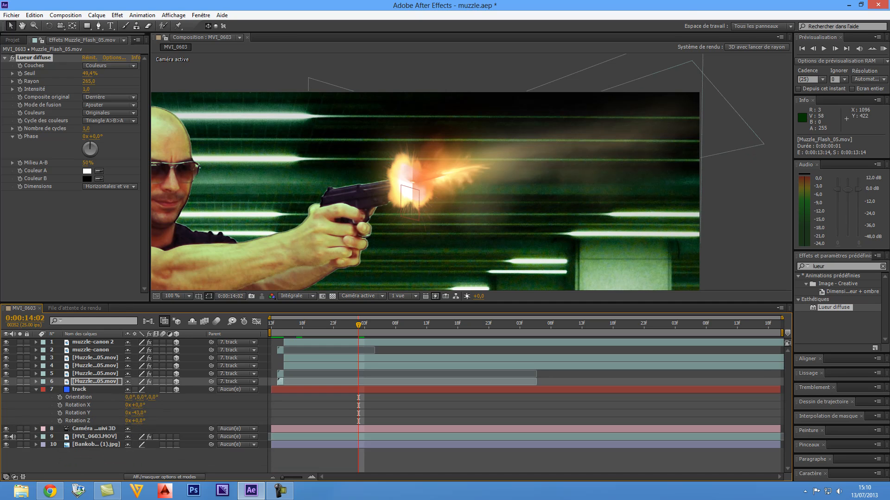
click(95, 358)
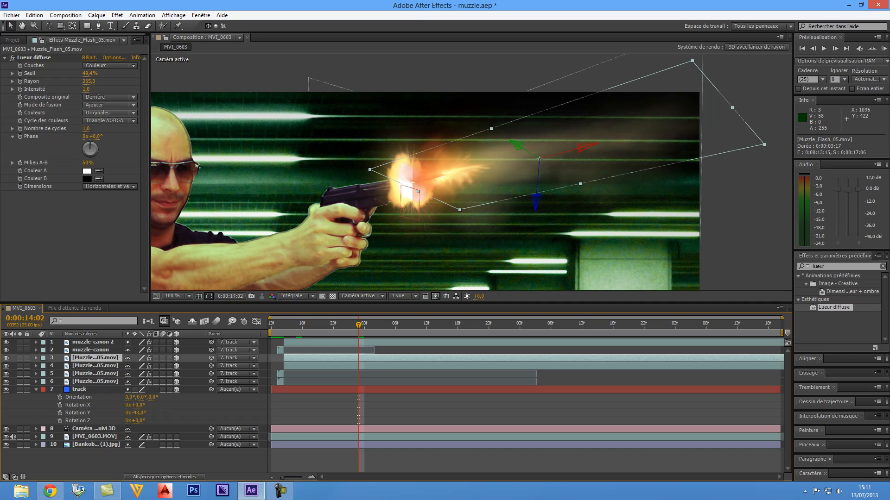
shift+click(95, 382)
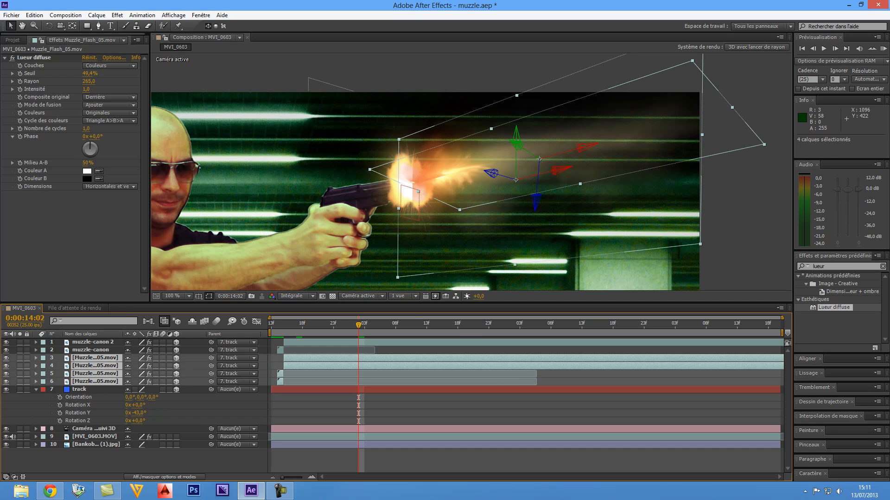
key(t)
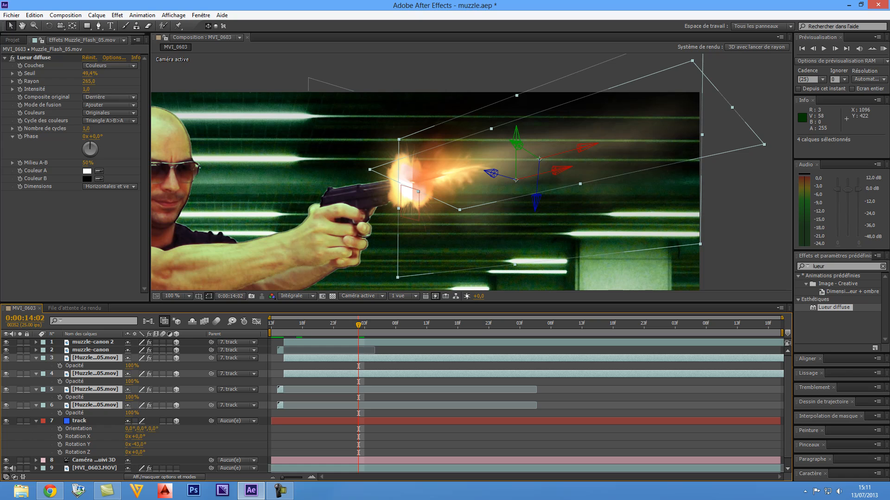
drag(131, 366, 116, 365)
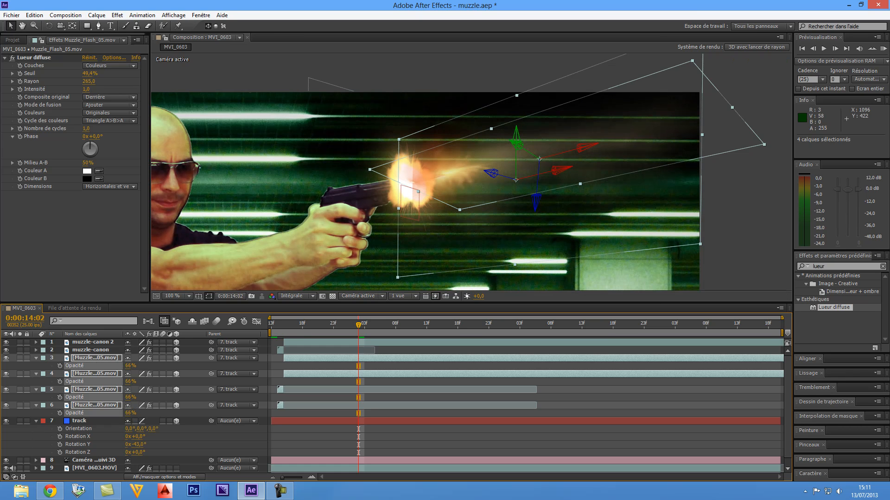
drag(130, 366, 123, 366)
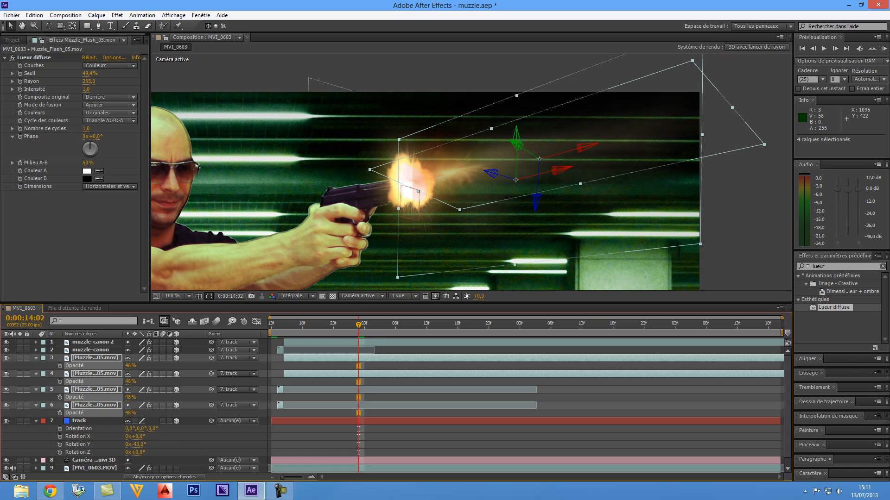
click(500, 82)
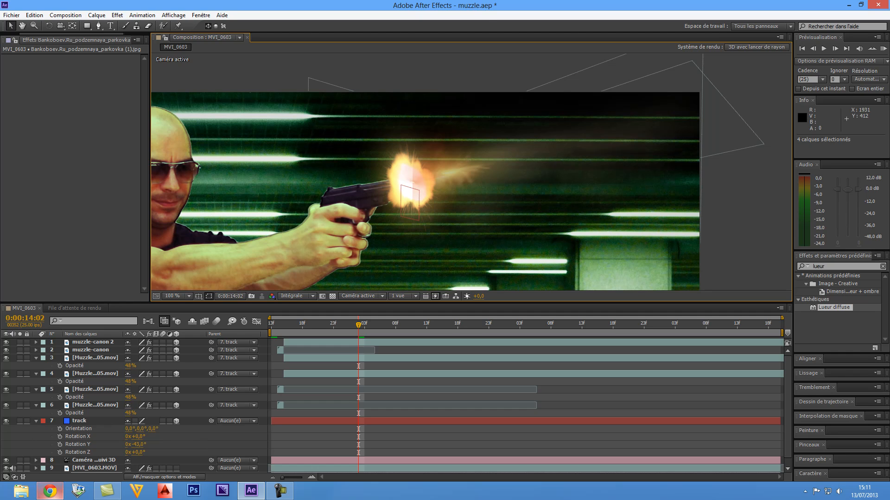
In the file explorer, open the 04. Couch_Hits folder under D:\pour after effect\video copilot\action movie ess2.
click(21, 491)
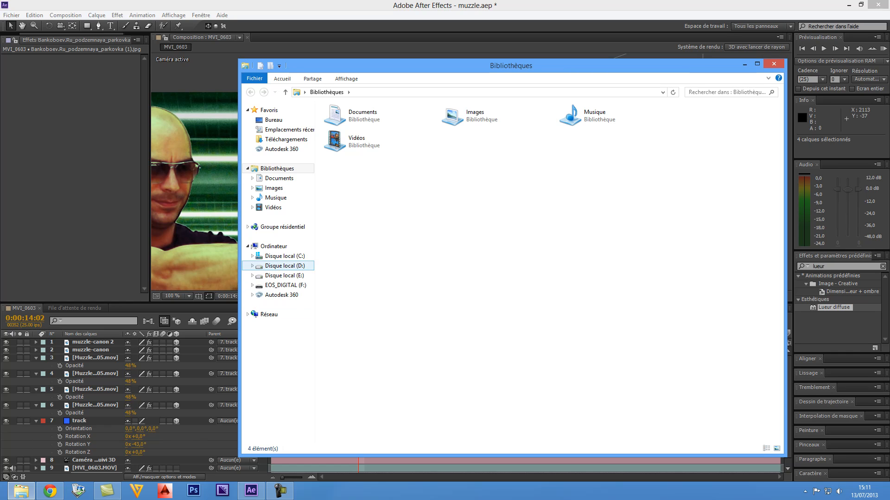
click(285, 265)
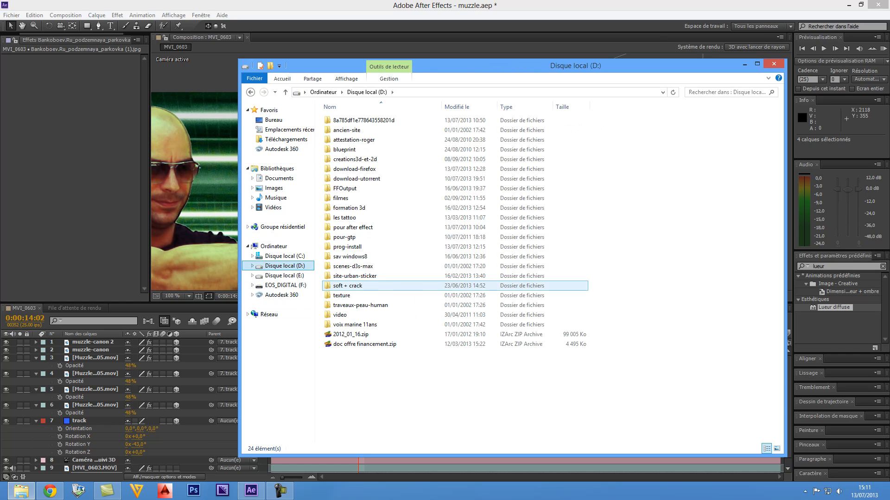
click(352, 227)
double_click(352, 227)
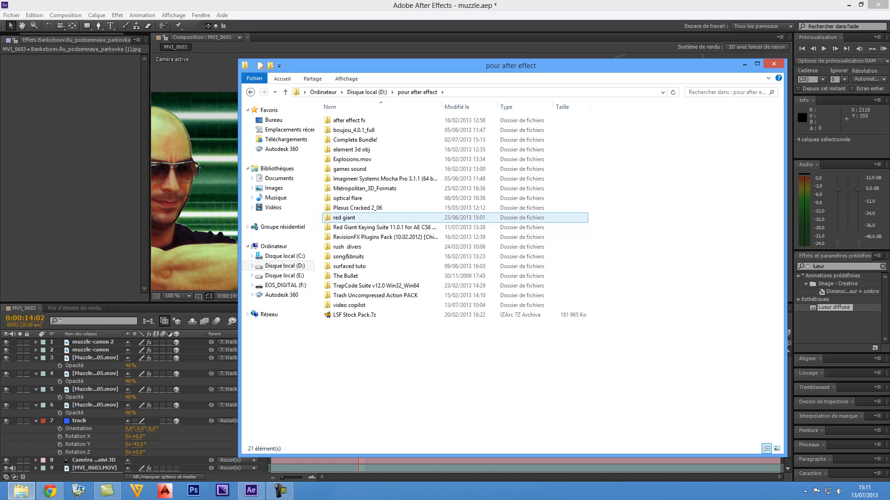
double_click(349, 304)
click(355, 120)
double_click(355, 120)
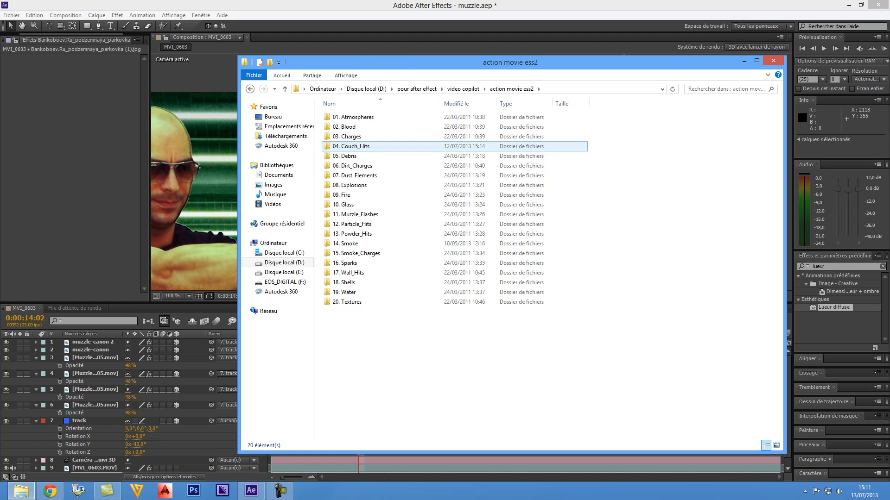
double_click(352, 146)
Preview Couch_Hit_Side_04.mov and Couch_Hit_06.mov and import Couch_Hit_06.mov into the muzzle.aep project.
double_click(651, 188)
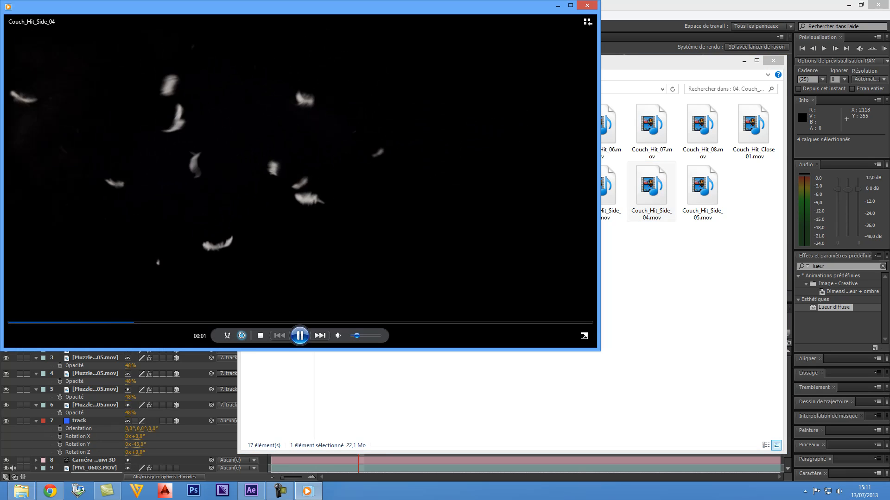
key(alt+F4)
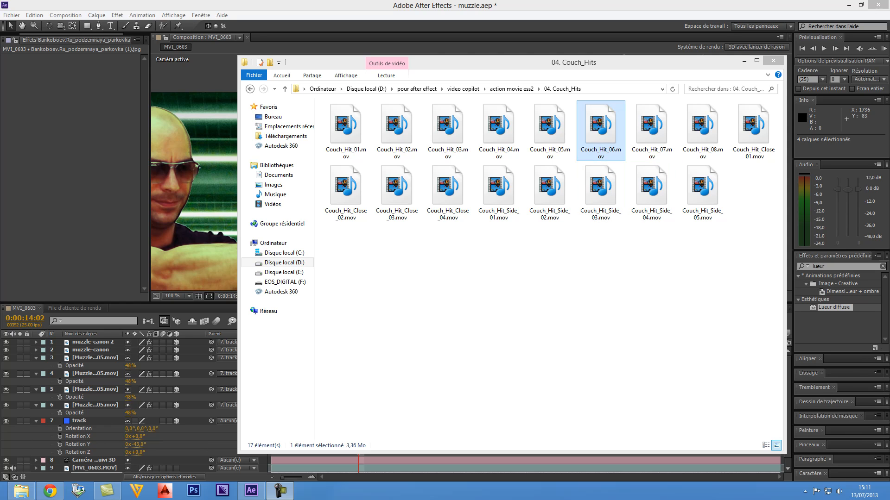
double_click(600, 130)
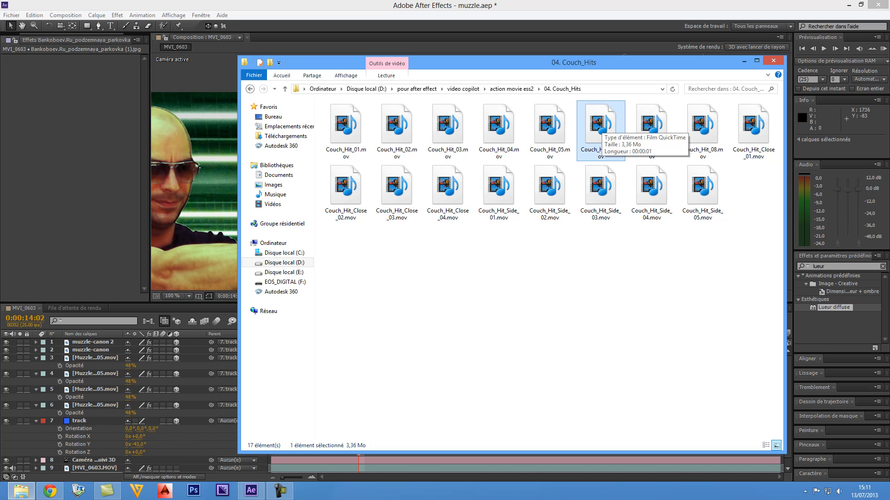
drag(601, 131, 83, 149)
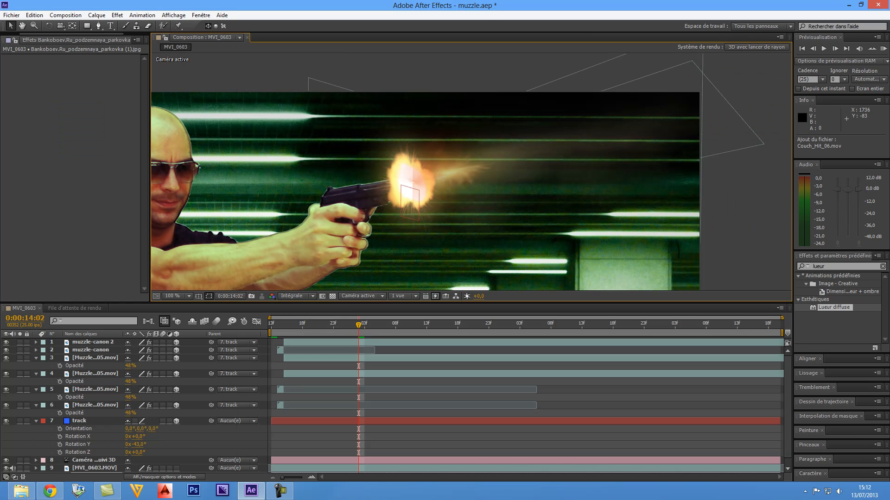
click(133, 40)
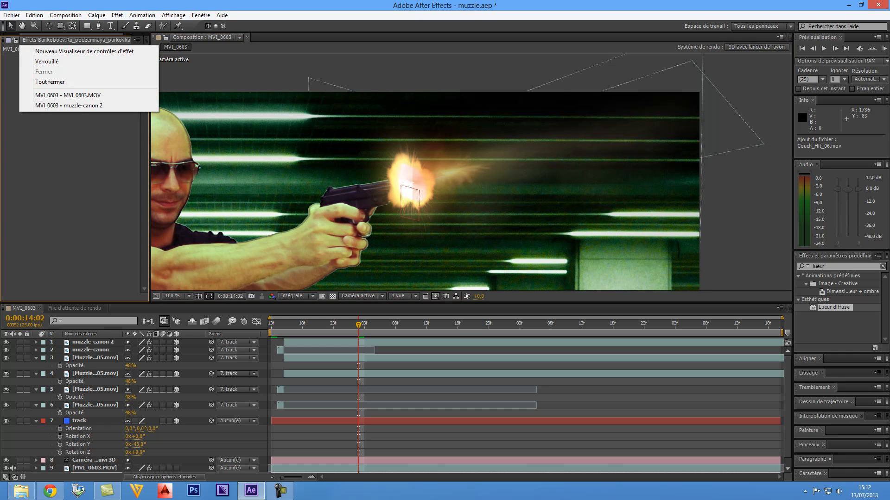
key(Escape)
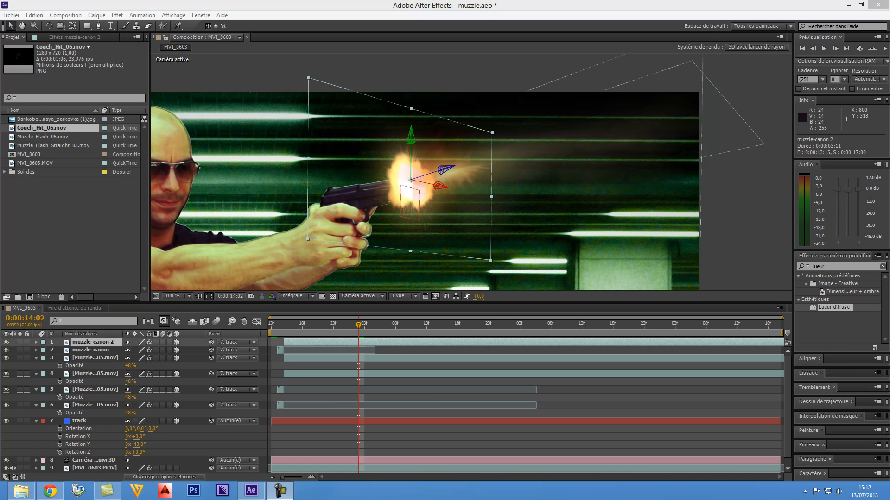
Add Couch_Hit_06.mov as the topmost layer of the MVI_0603 composition and shift it to start at 0:00:13:14.
drag(42, 128, 97, 342)
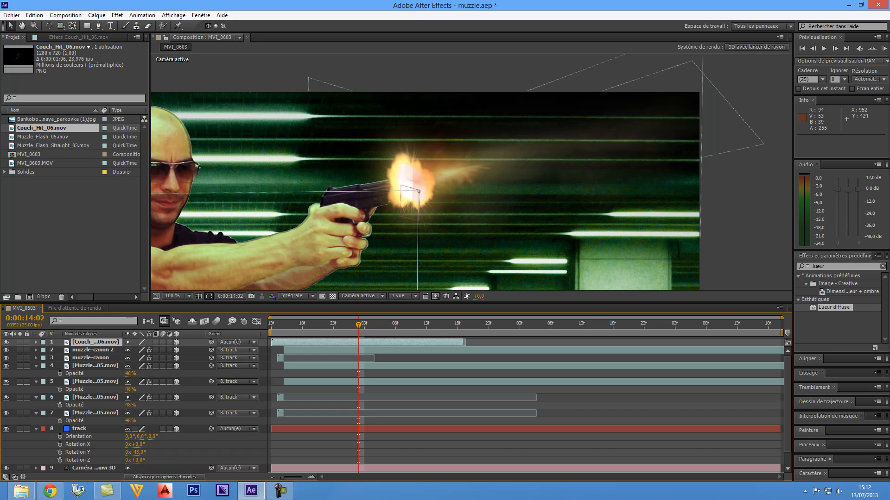
key(space)
drag(297, 281, 374, 159)
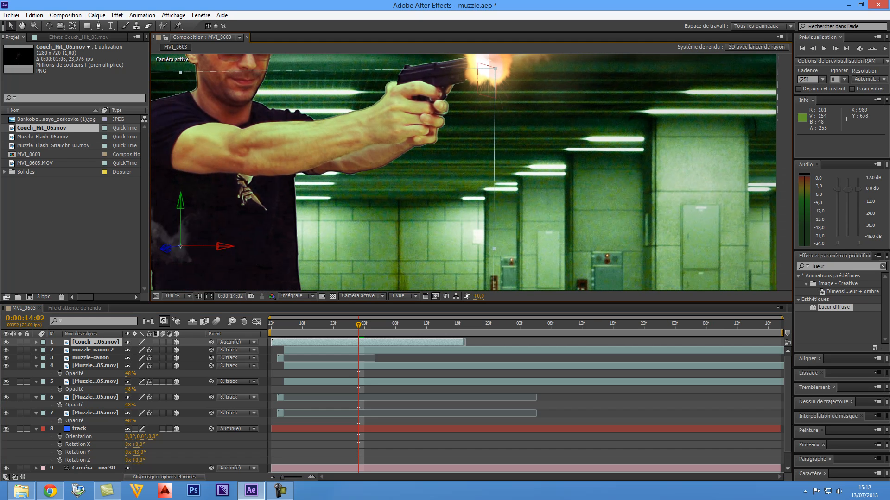
drag(313, 342, 318, 343)
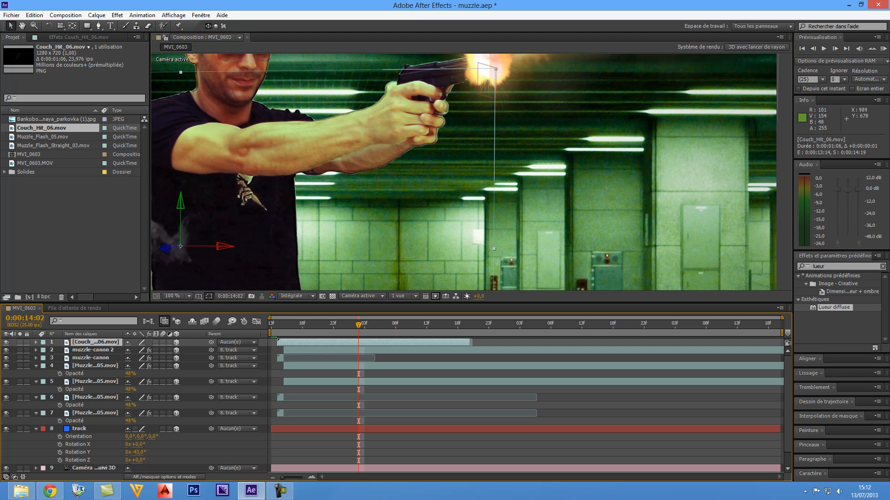
At 0:00:13:14, move the Couch_Hit_06.mov layer over the pistol's muzzle, to about X 1440, Y 224.
drag(359, 324, 277, 324)
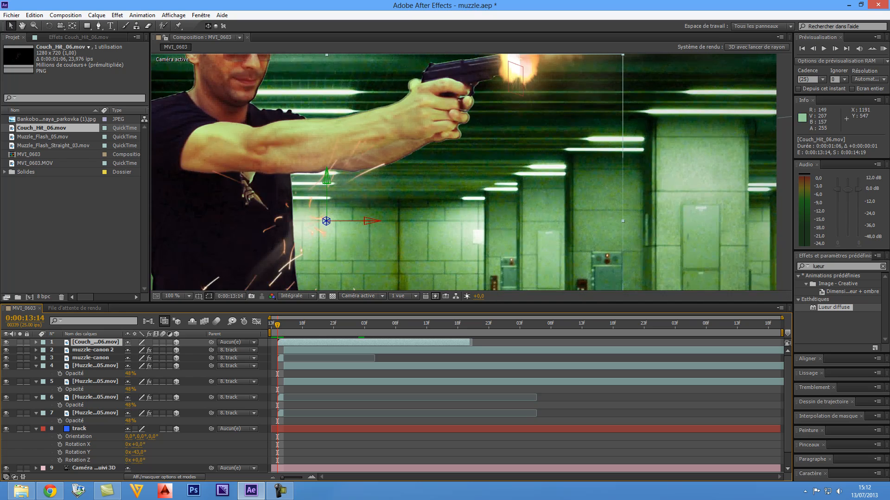
scroll(455, 198, down, 1)
scroll(454, 198, up, 1)
scroll(455, 197, down, 1)
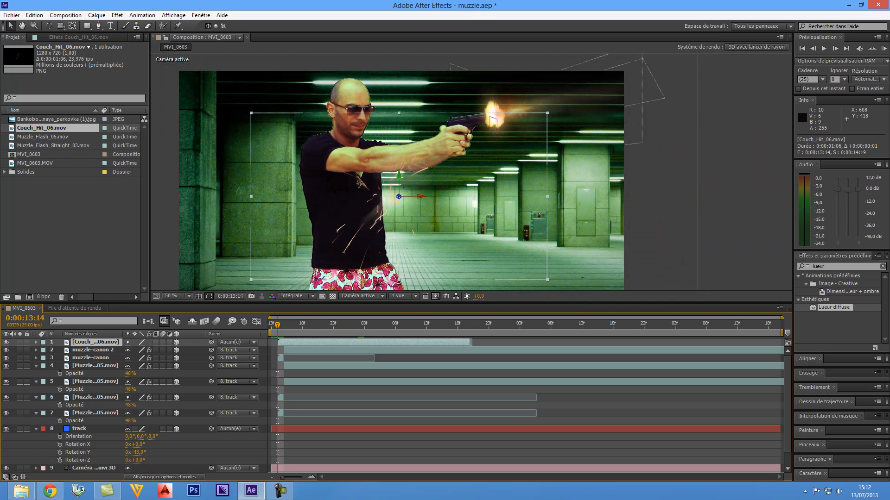
drag(399, 177, 528, 122)
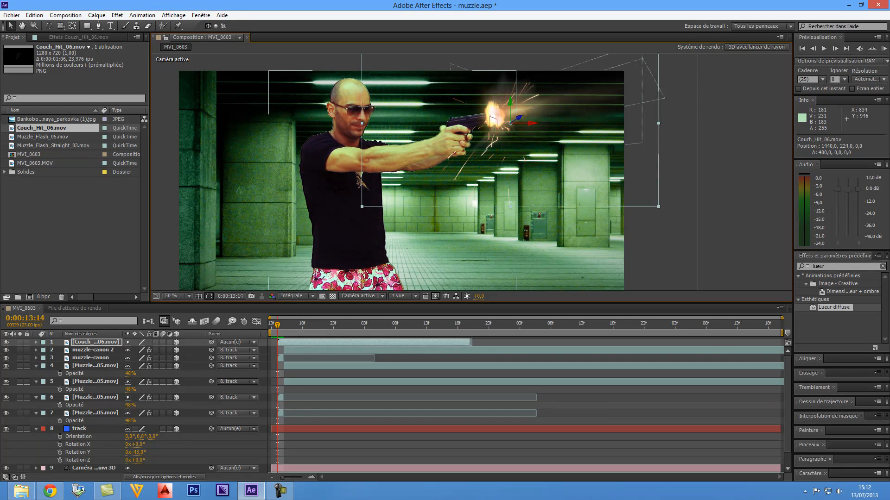
In the top view (Haut), move the Couch_Hit_06.mov layer onto the crossing point of the muzzle flash layers.
click(361, 295)
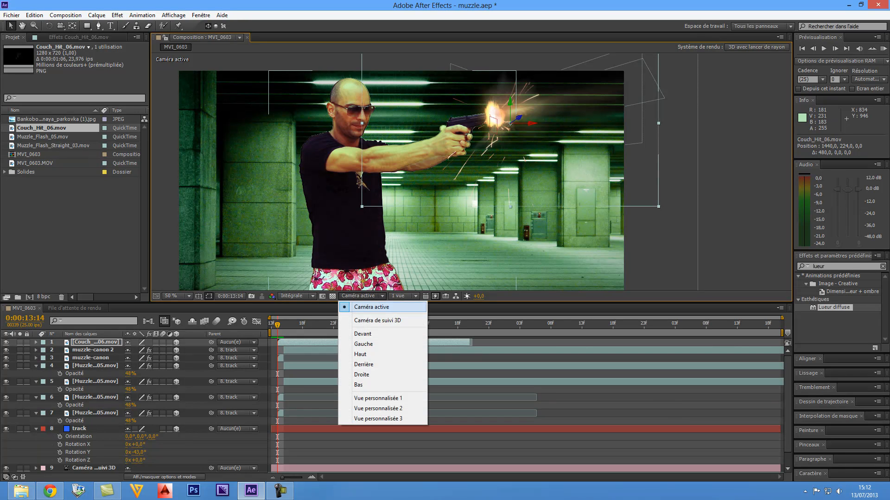
click(360, 354)
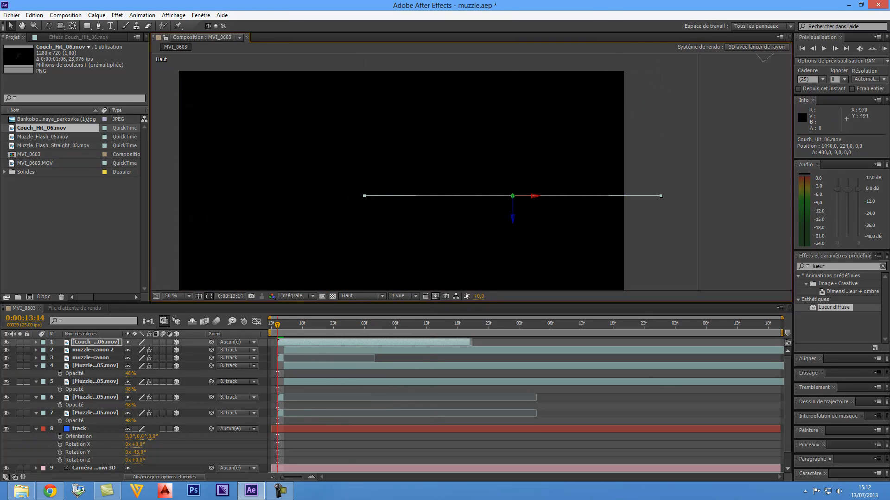
scroll(481, 160, down, 2)
drag(516, 180, 481, 128)
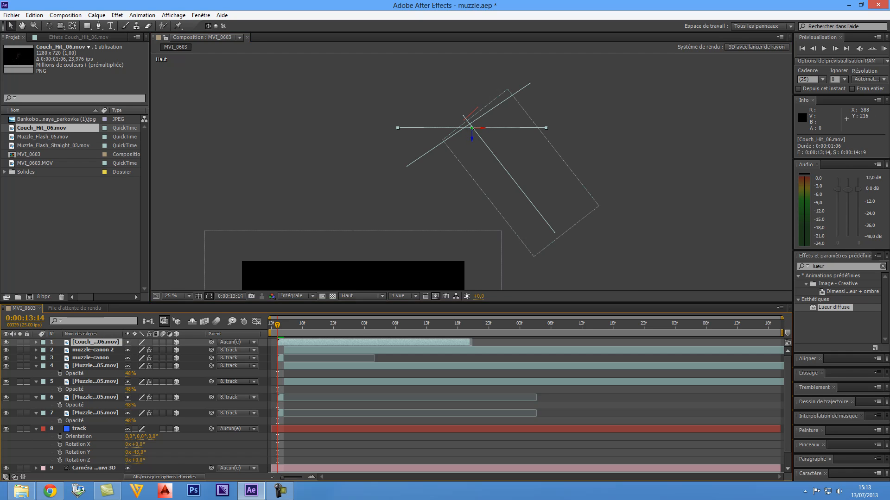
Set the Couch_Hit_06.mov layer's Y rotation to -33° and nudge it to about X 1977, Z 1702, in line with the muzzle flash layer.
key(r)
drag(137, 366, 122, 366)
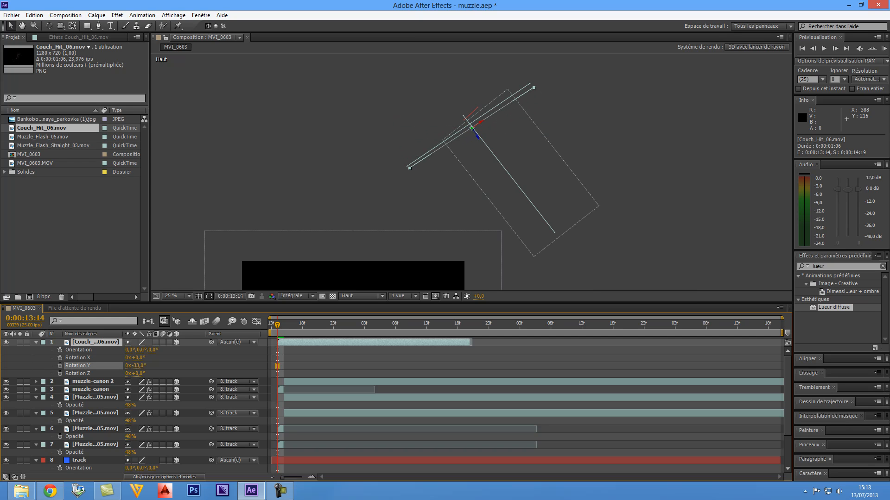
drag(478, 137, 478, 136)
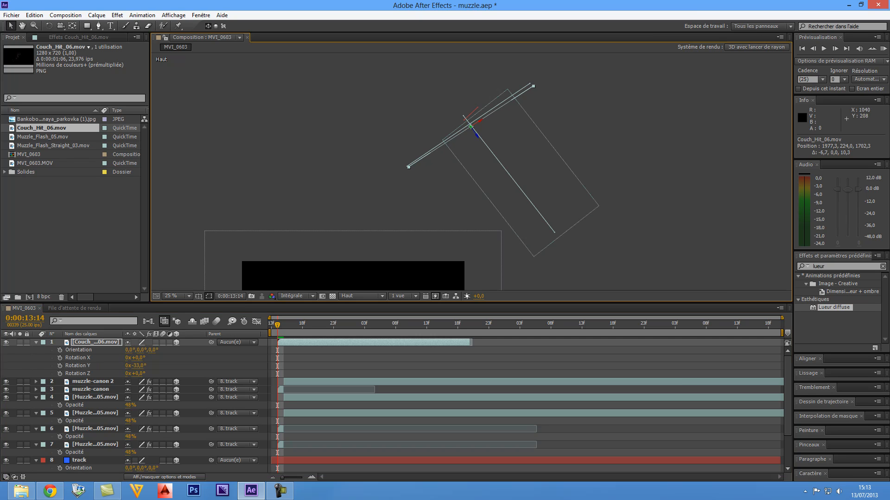
Return to the active camera view and raise the Couch_Hit_06.mov layer onto the muzzle flash, at about position 1974, -313, 1709.
click(362, 295)
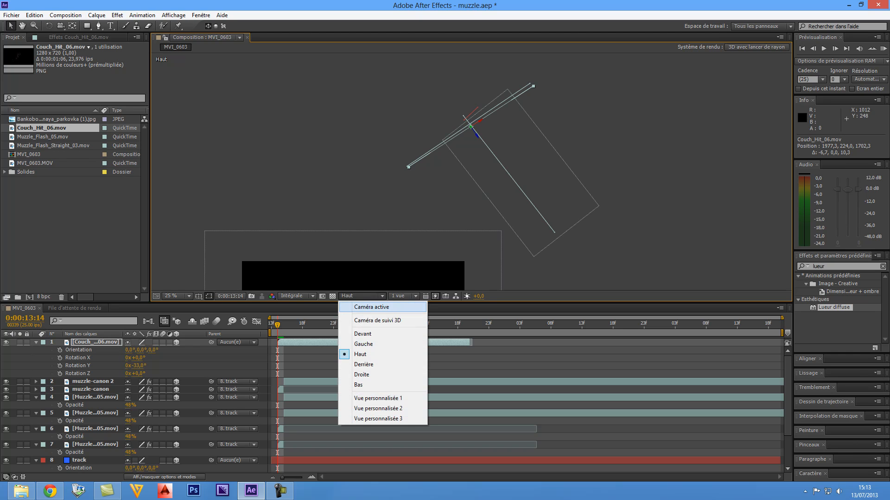
click(367, 308)
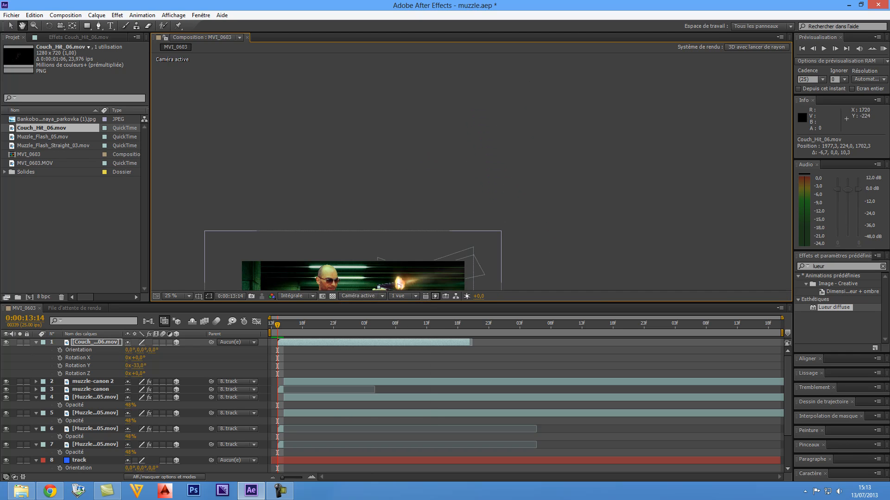
drag(466, 260, 537, 141)
scroll(598, 157, up, 2)
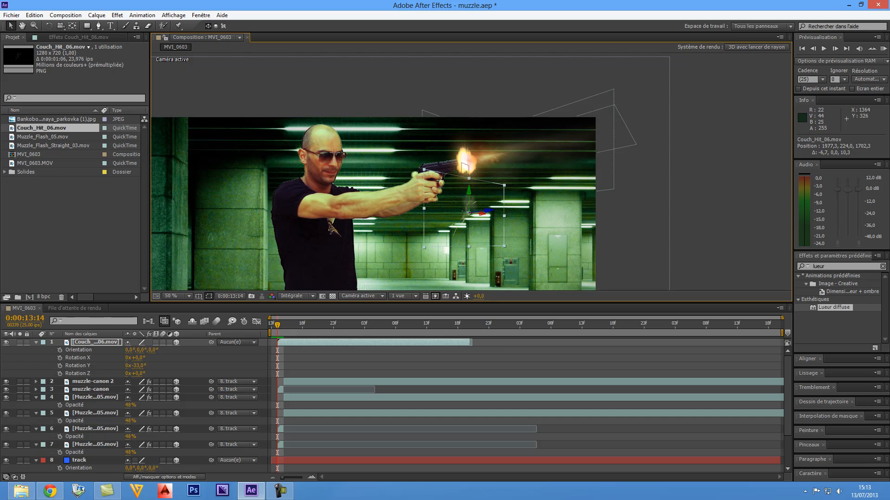
drag(467, 193, 467, 144)
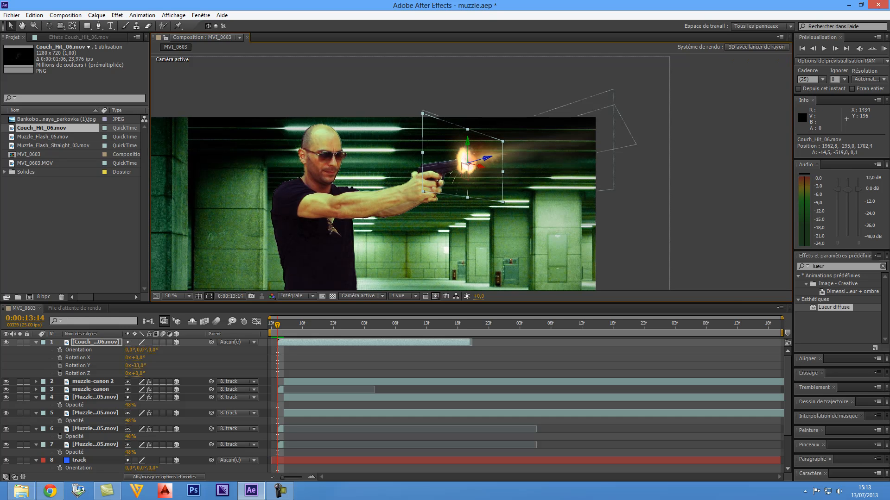
scroll(471, 172, up, 2)
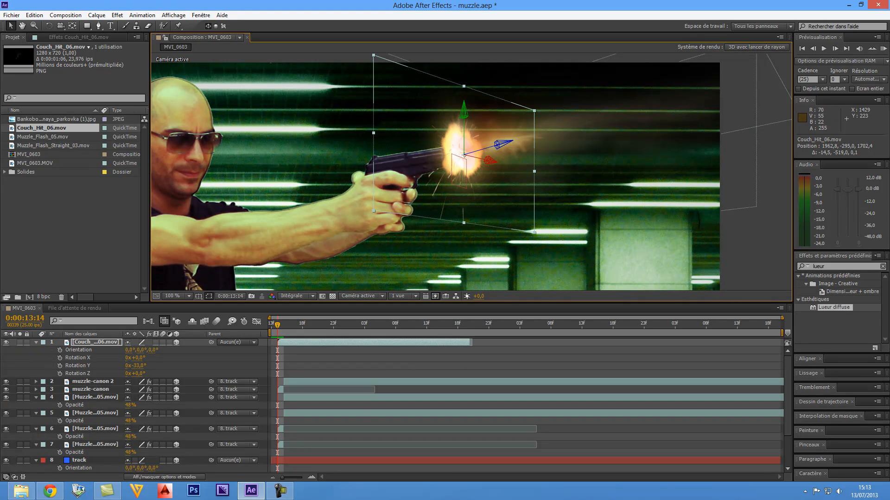
drag(488, 161, 495, 162)
drag(465, 116, 465, 112)
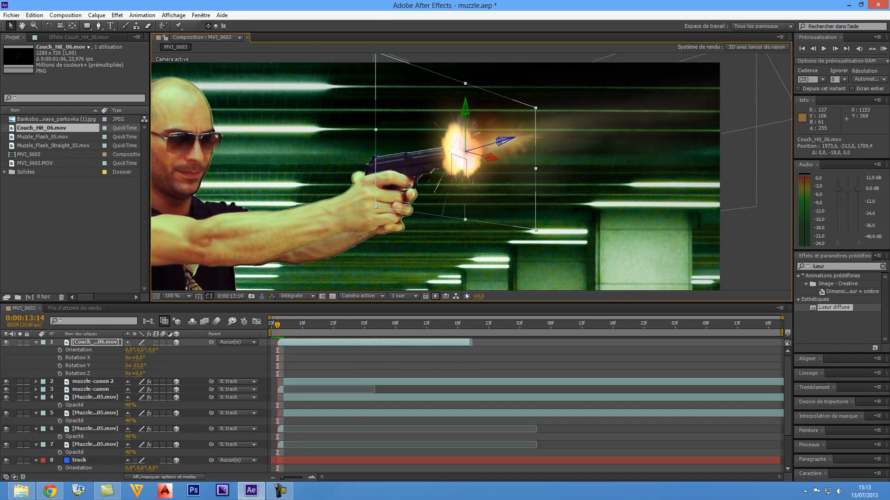
Parent the Couch_Hit_06.mov layer to the track layer and check that it follows the pistol on the frames after 0:00:13:14.
drag(211, 342, 80, 460)
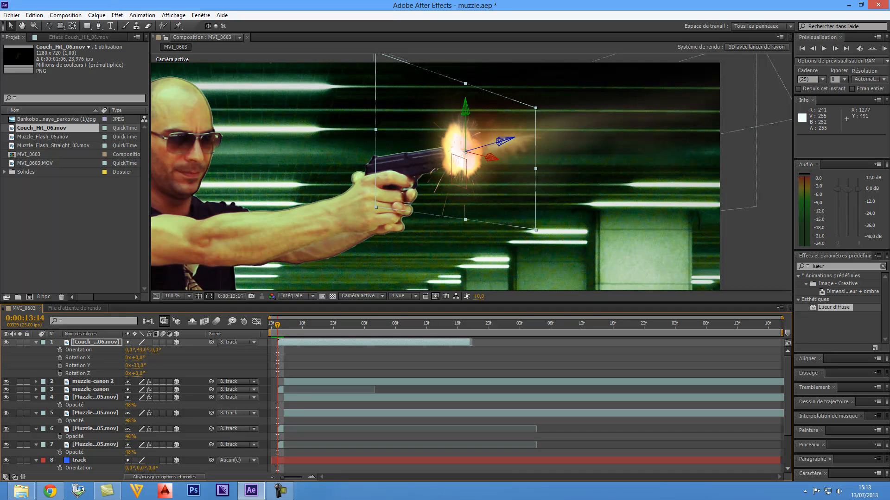
key(Page_Down)
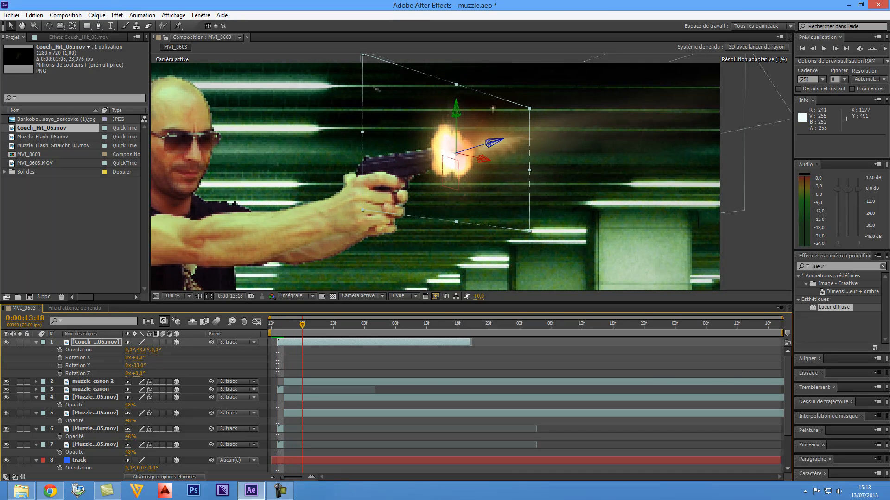
key(Page_Up)
key(Page_Up)
key(Page_Down)
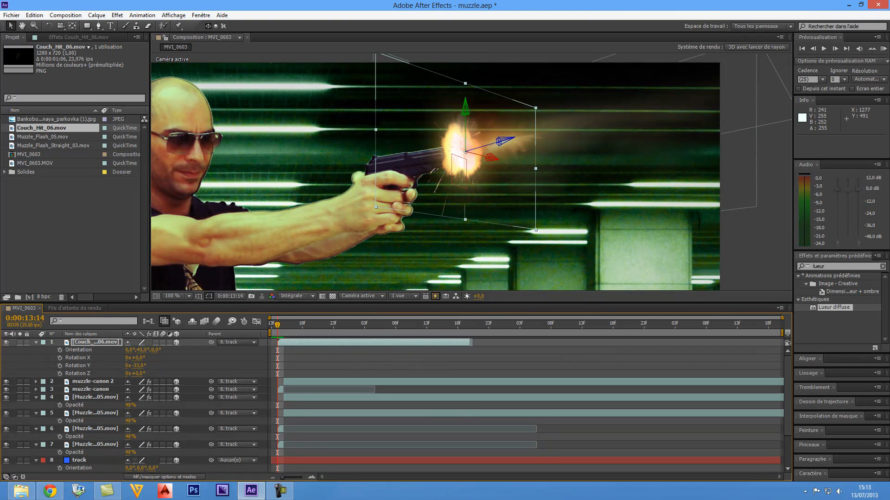
Split the Couch_Hit_06.mov layer at 0:00:13:15.
key(Page_Down)
key(Page_Up)
key(Page_Down)
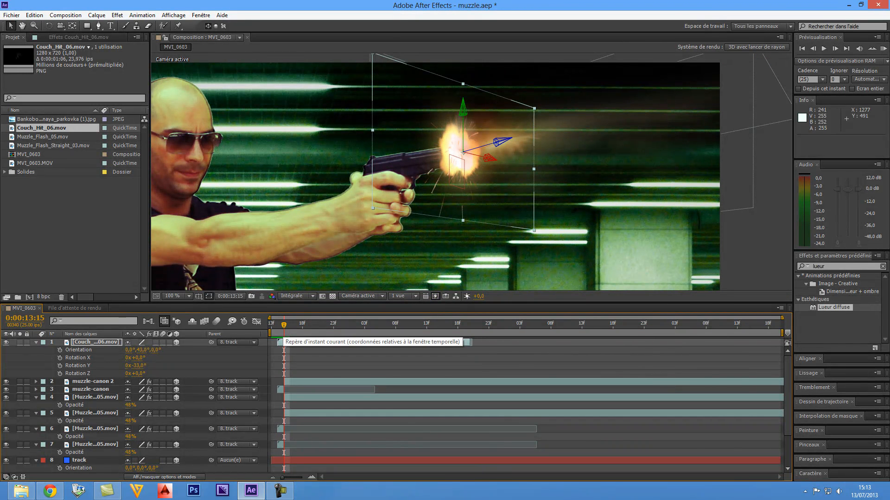
click(34, 15)
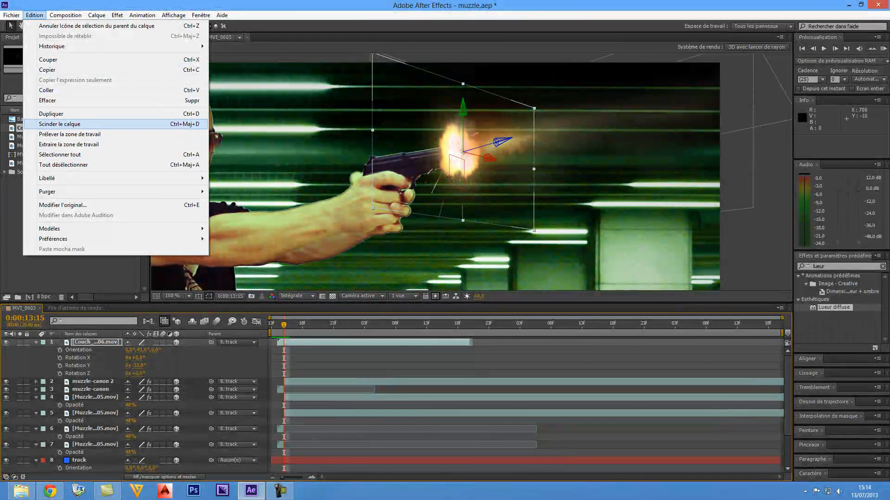
click(60, 124)
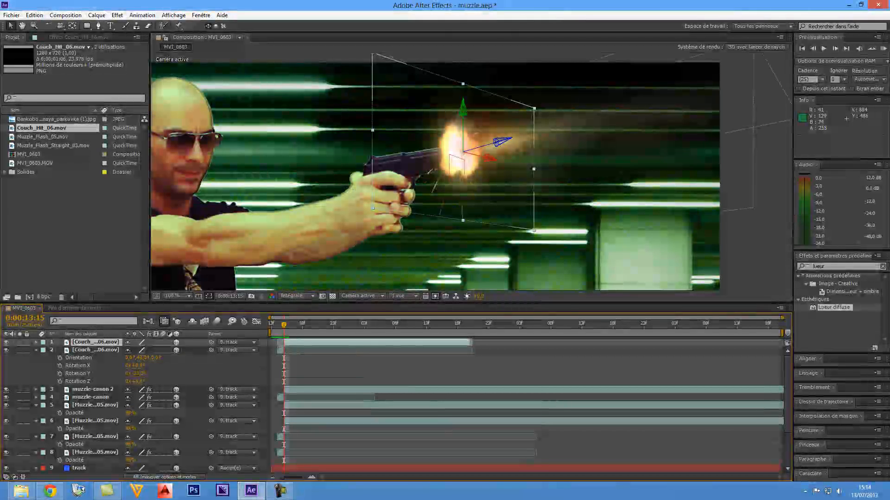
Try to extend the second Couch_Hit_06.mov segment towards the composition's end with time remapping enabled.
click(96, 15)
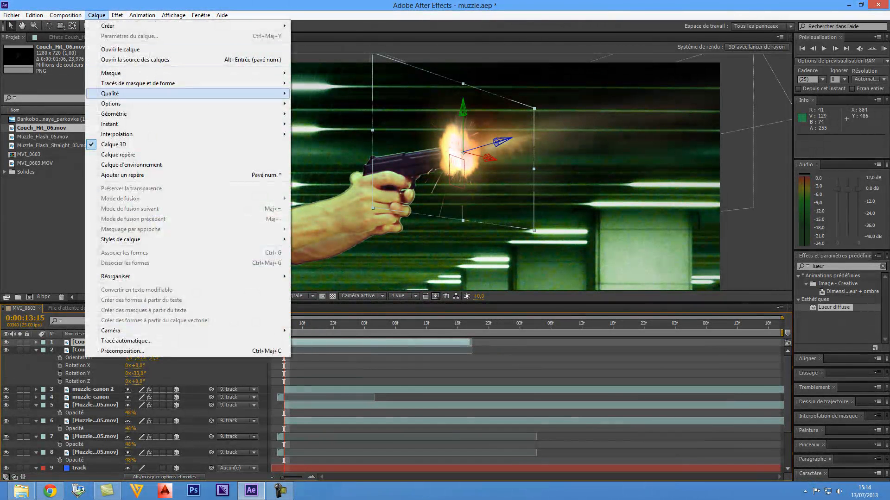
mouse_move(139, 124)
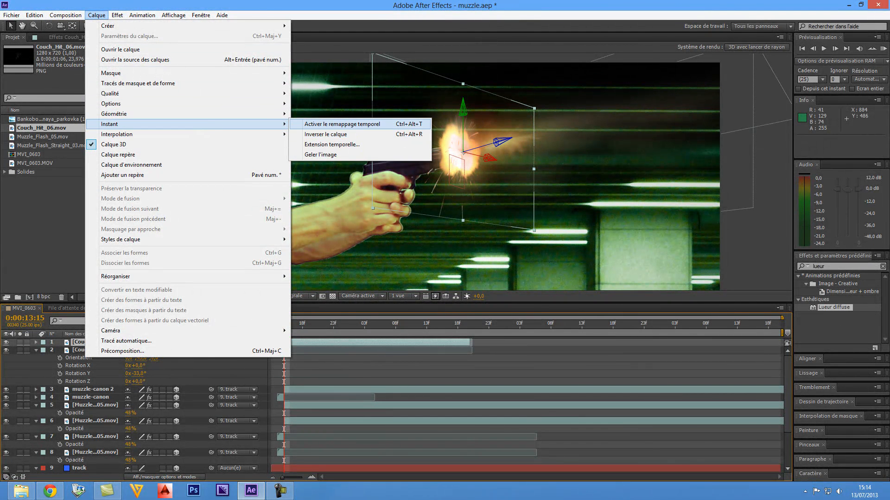
click(341, 124)
drag(468, 341, 780, 342)
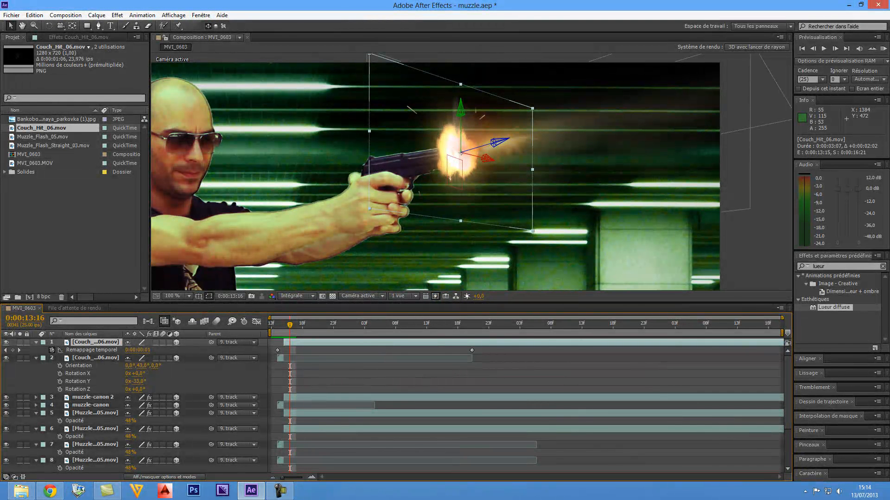
key(ctrl+z)
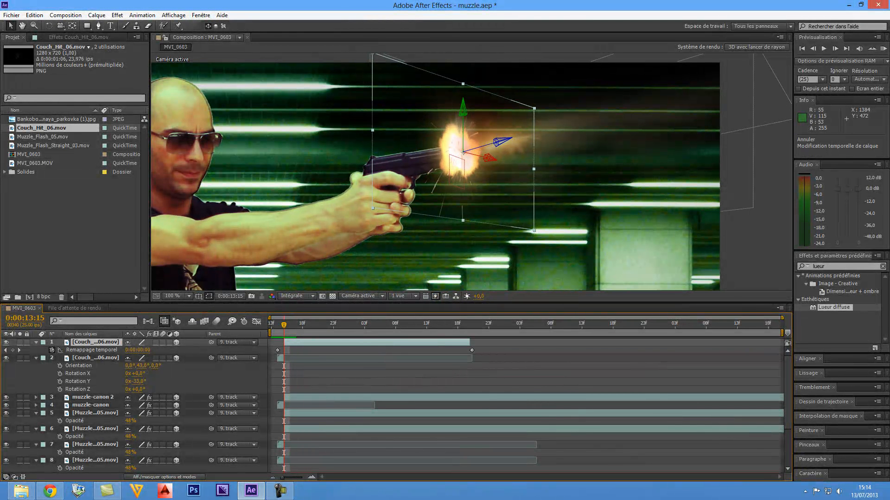
Freeze the second Couch_Hit_06.mov segment on its 0:00:13:15 frame and extend its end to 0:00:16:23.
key(q)
click(97, 15)
mouse_move(116, 124)
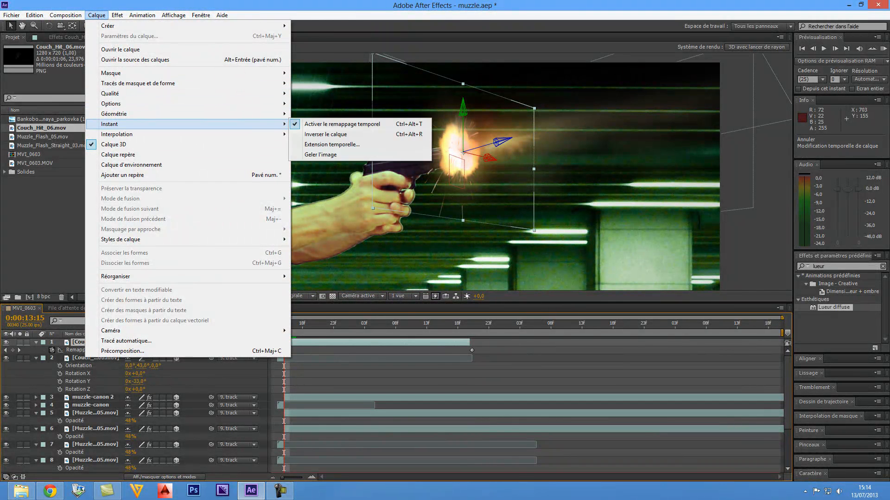
click(321, 154)
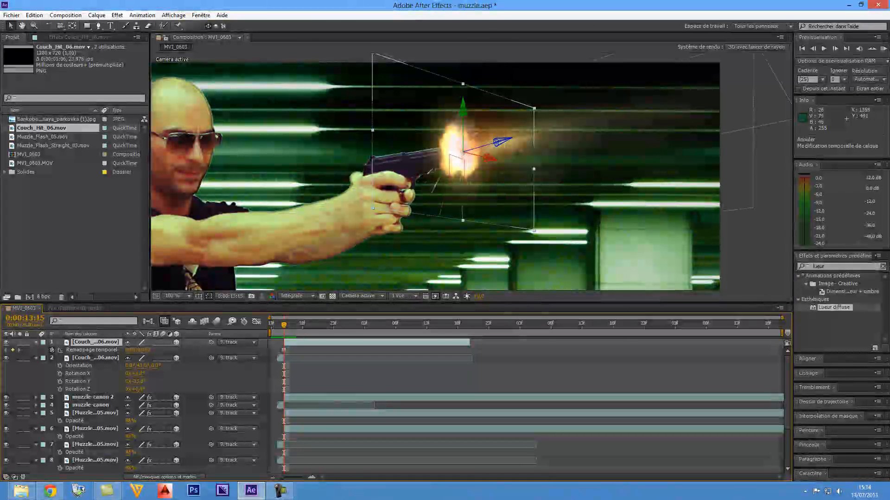
drag(470, 342, 783, 342)
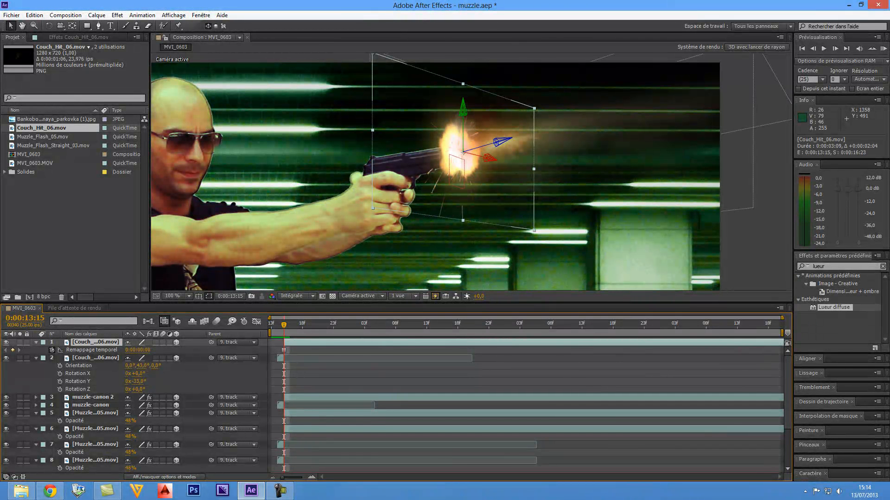
Scrub the MVI_0603 composition around 0:00:14:08 to 0:00:14:14 and examine the muzzle flash and frozen hit element on the moving pistol.
drag(284, 324, 433, 325)
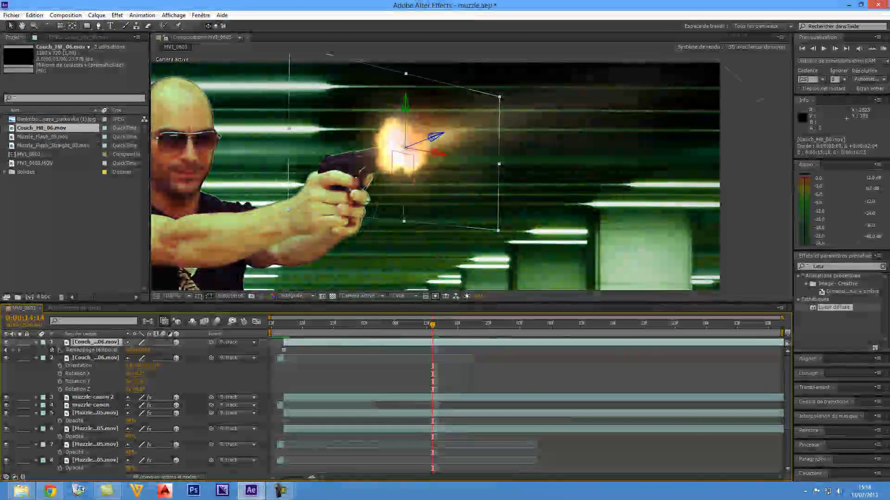
drag(433, 325, 468, 325)
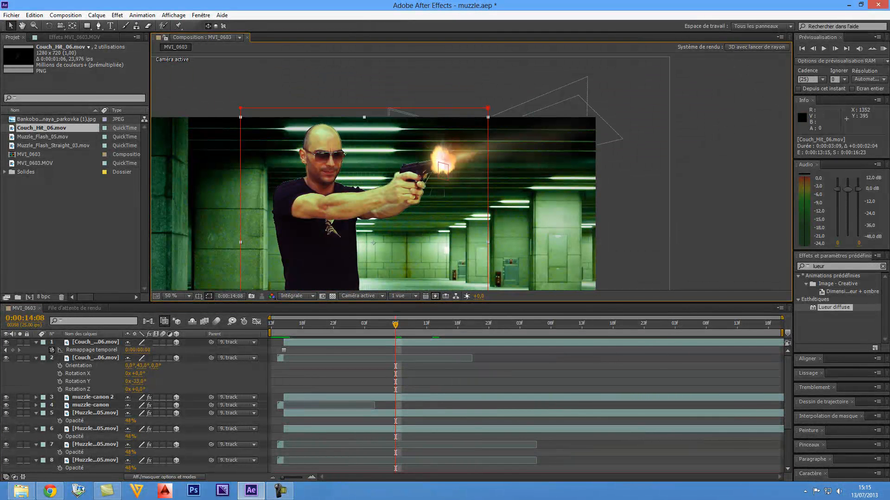
key(comma)
key(space)
drag(575, 206, 599, 208)
scroll(588, 173, up, 1)
key(space)
scroll(599, 208, down, 1)
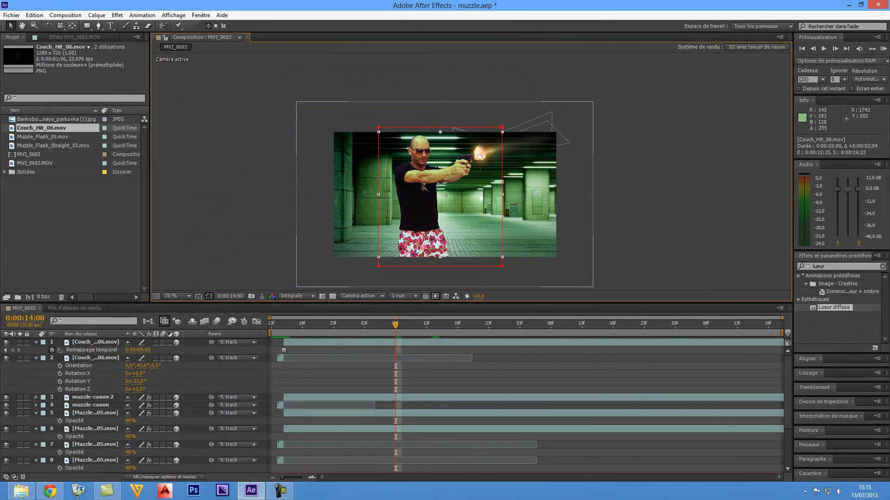
scroll(471, 172, up, 1)
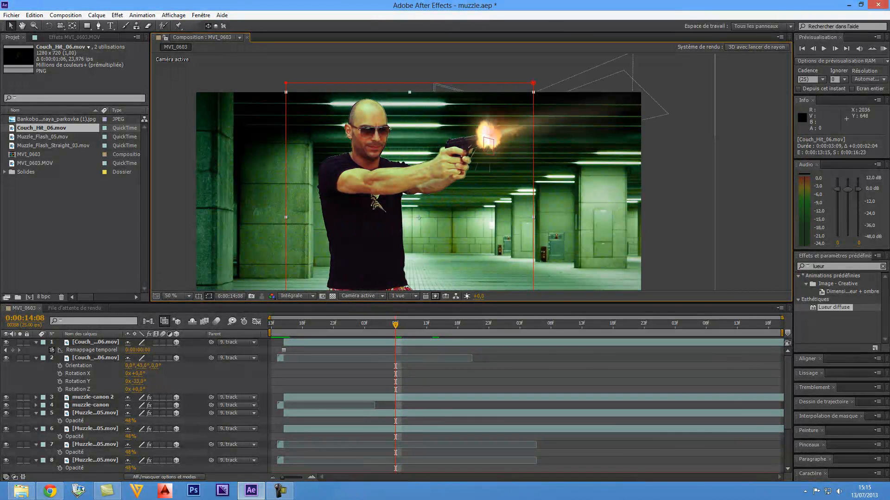